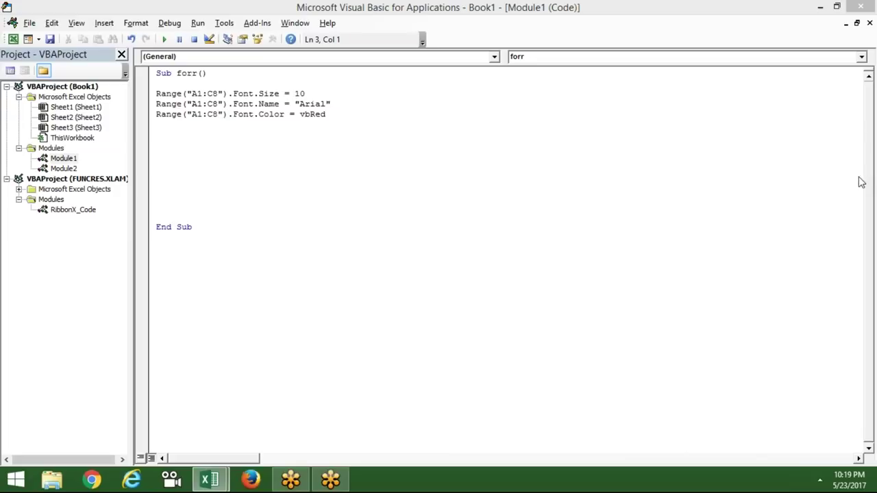
Start a With Range("A1:C8").Font block setting .Size = 10 and .Name = "Arila".
click(270, 141)
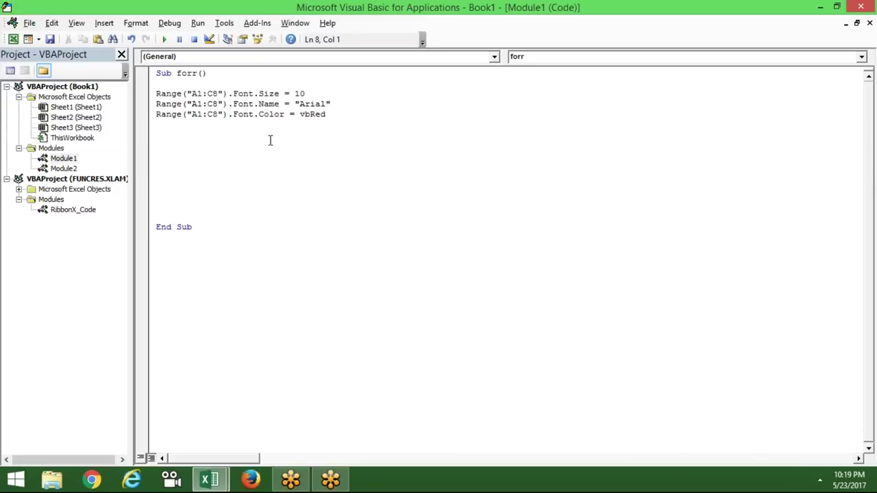
text(with)
text(Range("A1:C8").Font.Size = 10)
key(BackSpace)
key(BackSpace)
key(BackSpace)
key(BackSpace)
key(BackSpace)
key(BackSpace)
key(BackSpace)
key(BackSpace)
key(BackSpace)
key(Return)
key(Return)
key(Return)
key(Up)
text(.)
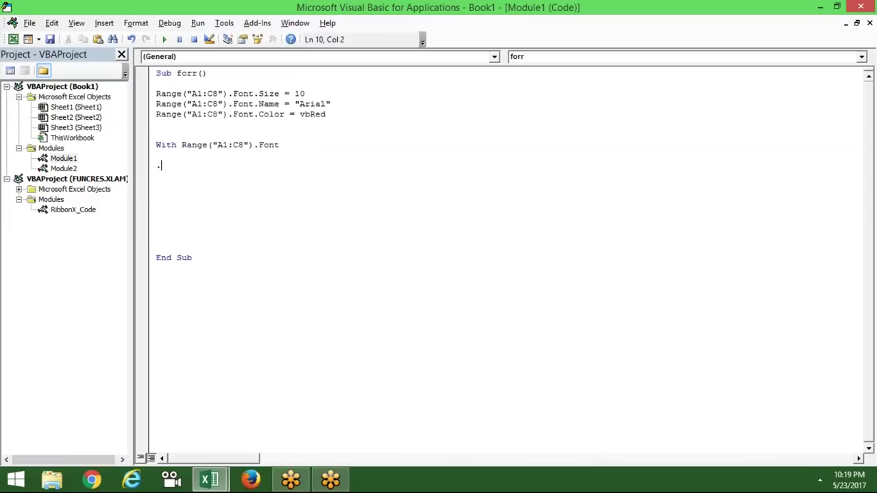
text(si)
key(Tab)
text(= 10)
key(Return)
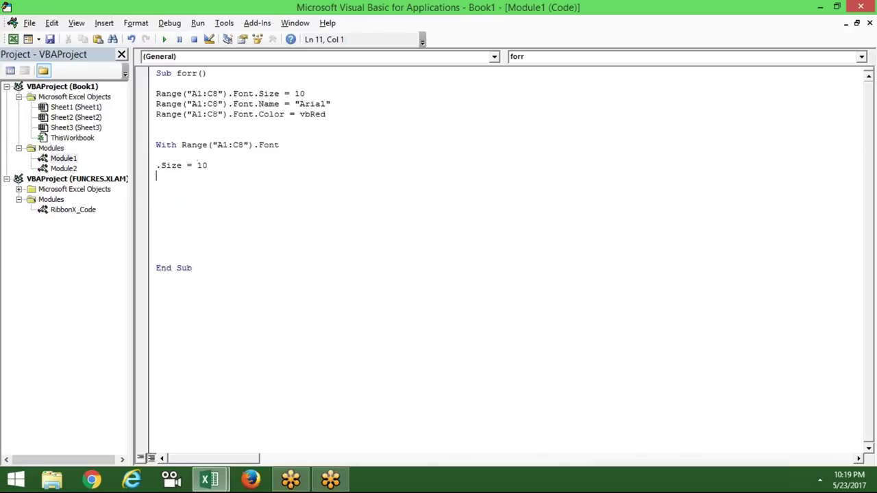
text(.nam)
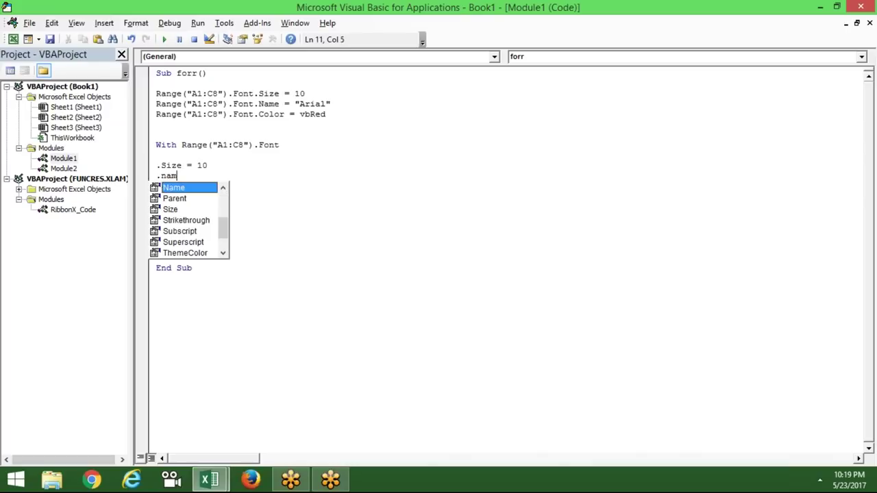
key(Tab)
text(=")
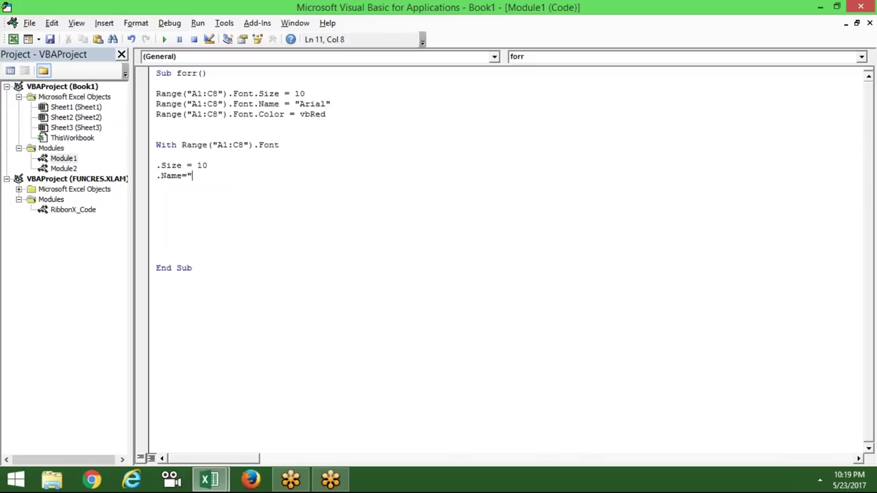
text(Arila")
key(Return)
Add .Color = vbRed, and .Bold, .Italic, .Underline = True, then close with End With.
text(.)
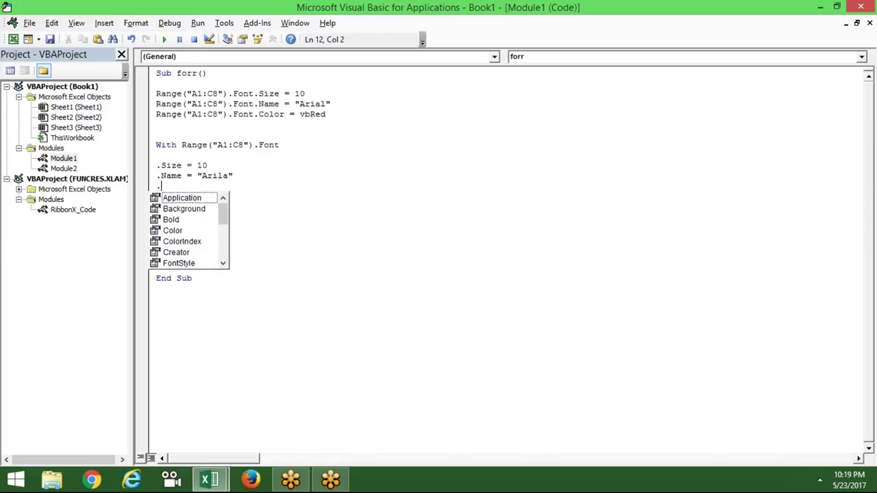
text(co)
key(Tab)
text(= vbRed)
key(Return)
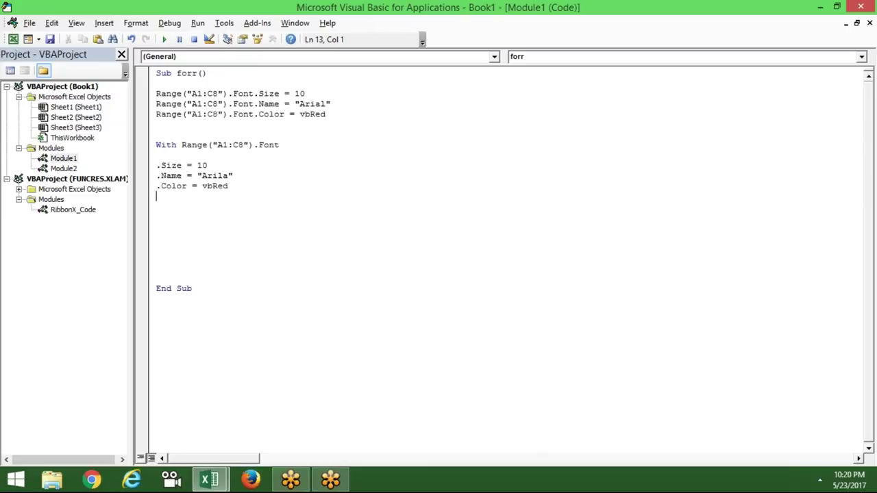
text(.)
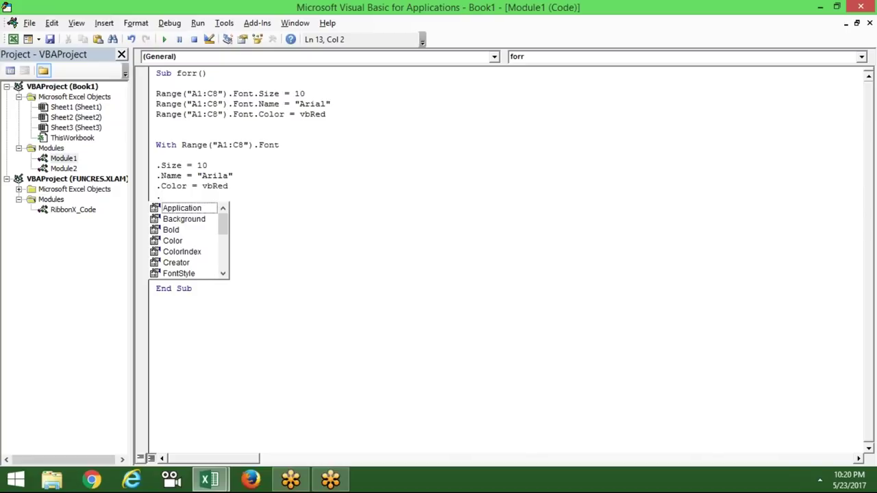
text(bo)
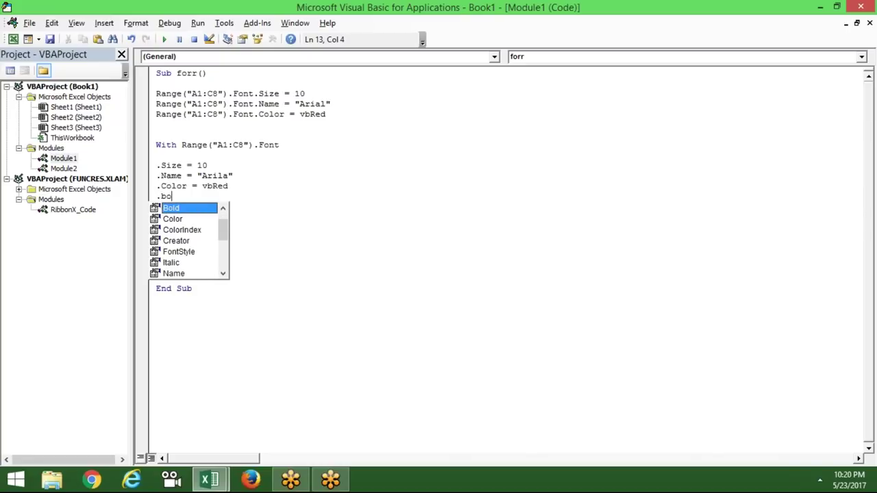
key(Tab)
text(=true)
key(Return)
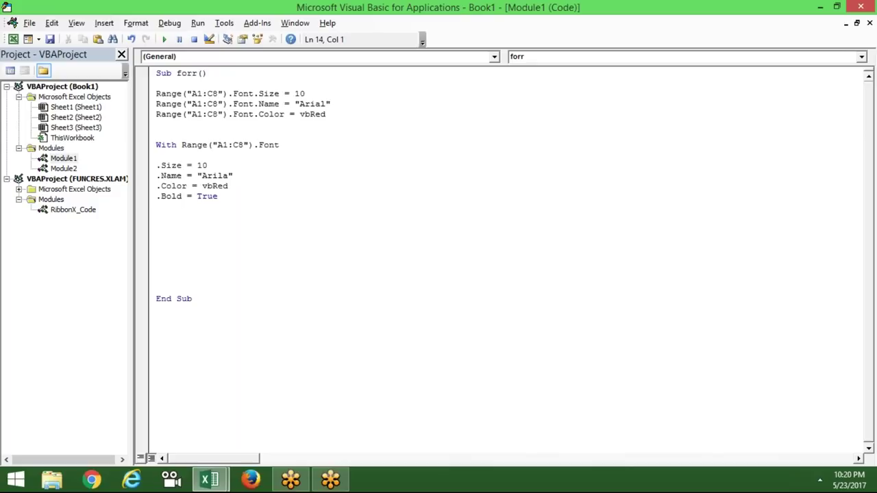
text(.)
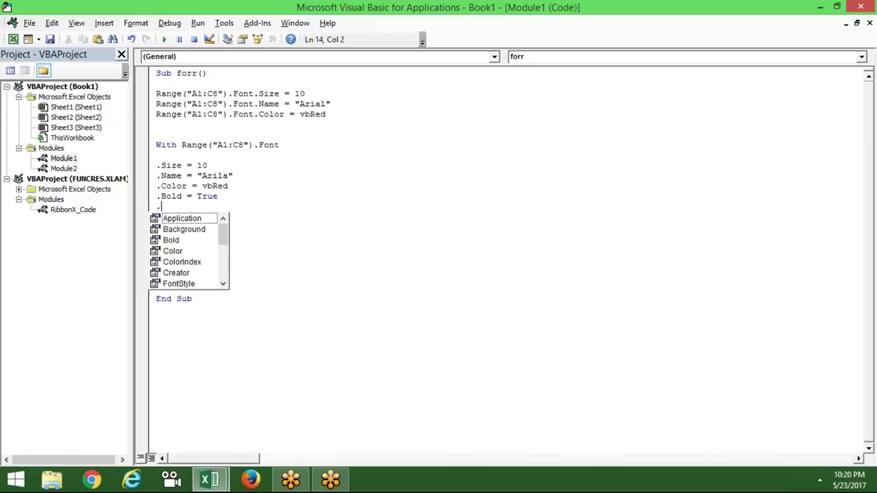
text(it)
key(Tab)
text(=true)
key(Return)
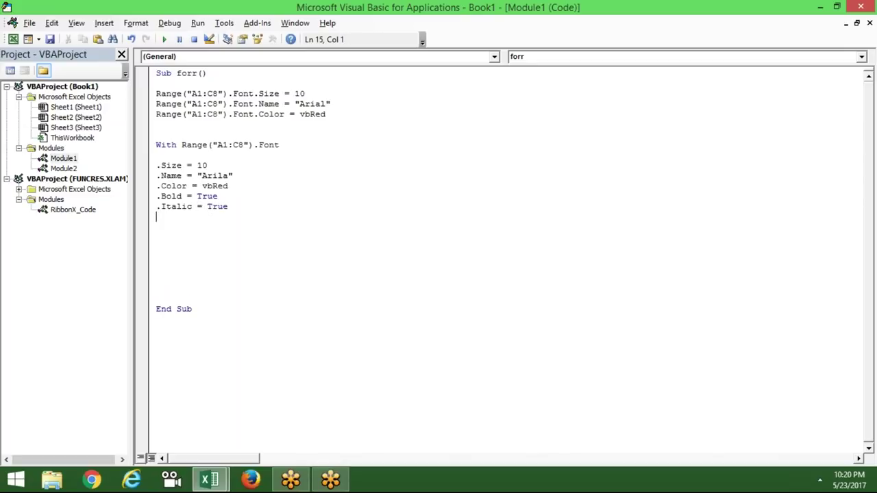
text(.)
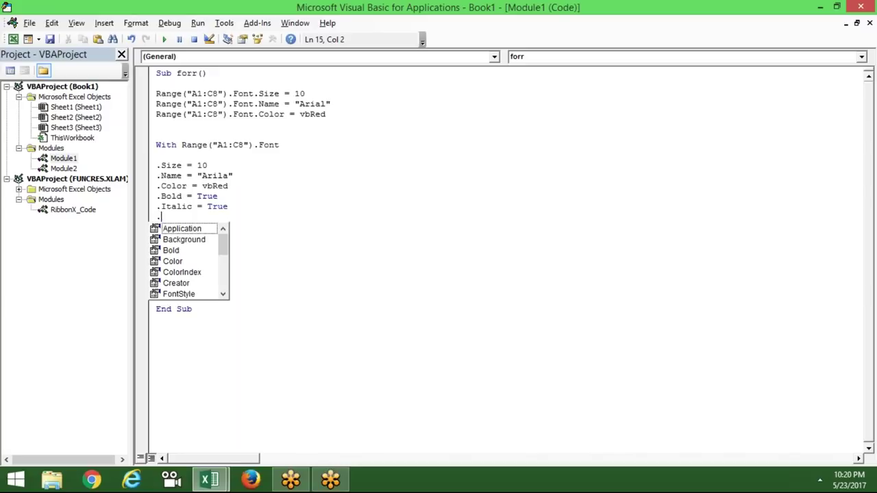
text(un)
key(Tab)
text(= true)
key(Return)
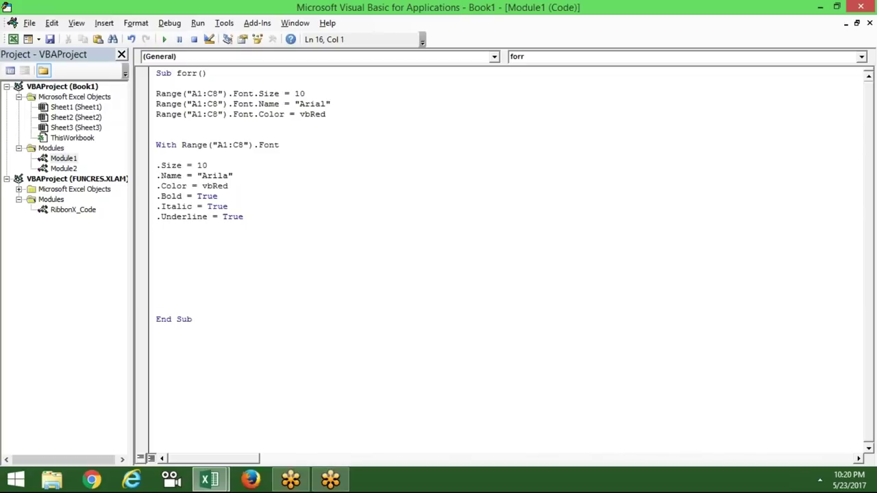
text(end with)
key(Return)
Delete the blank line after the With line so .Size follows it directly.
key(Up)
key(Up)
key(Up)
key(Up)
key(Up)
key(Up)
key(Up)
key(Delete)
key(Down)
key(Down)
key(Down)
key(Down)
key(Down)
key(Down)
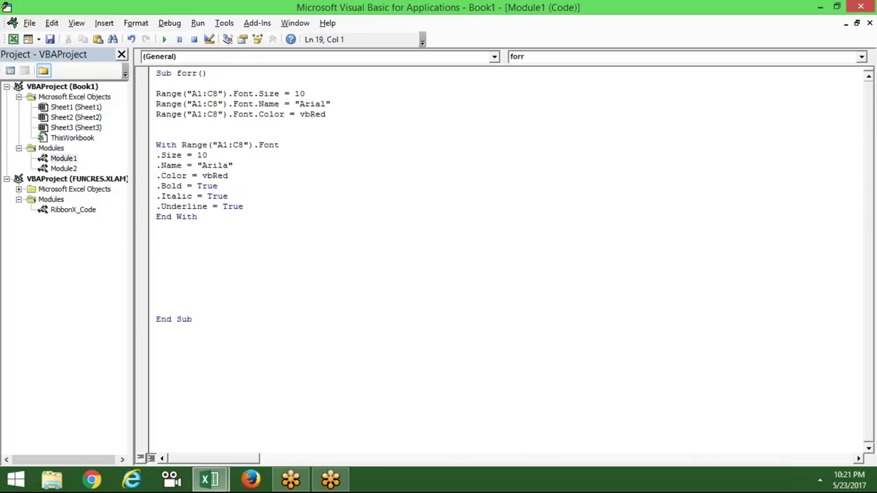
Highlight the font lines and With block, then place the cursor below End With.
key(Down)
key(Up)
key(Up)
key(Up)
click(156, 93)
key(shift+Down)
key(shift+Down)
key(Down)
key(Down)
key(Down)
key(shift+Down)
key(shift+Down)
key(shift+Down)
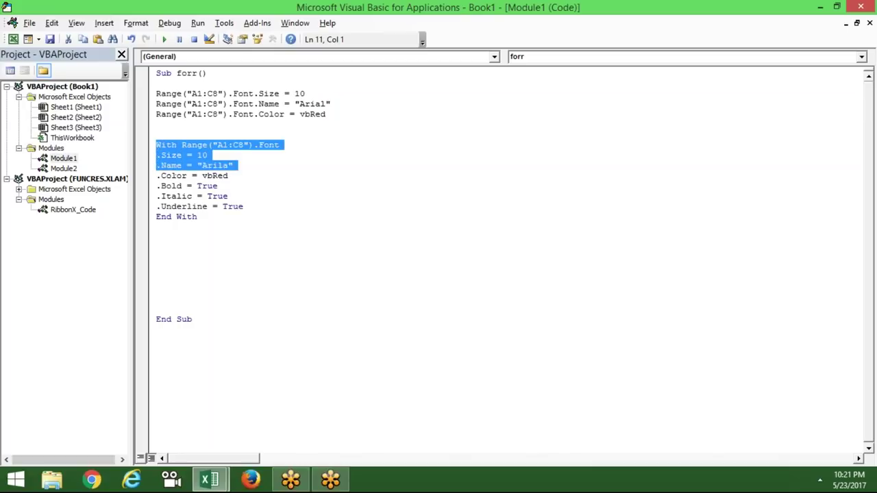
key(shift+Down)
key(shift+Down)
key(shift+Down)
key(shift+Down)
key(shift+Down)
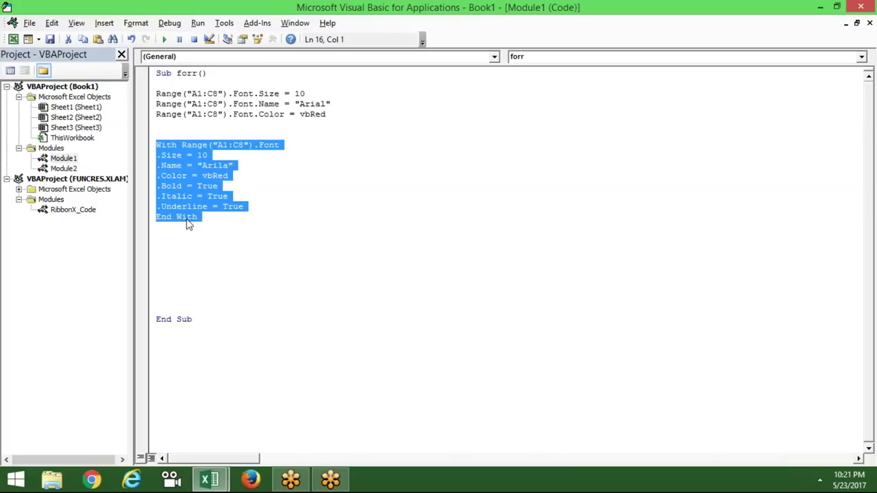
click(187, 218)
click(183, 240)
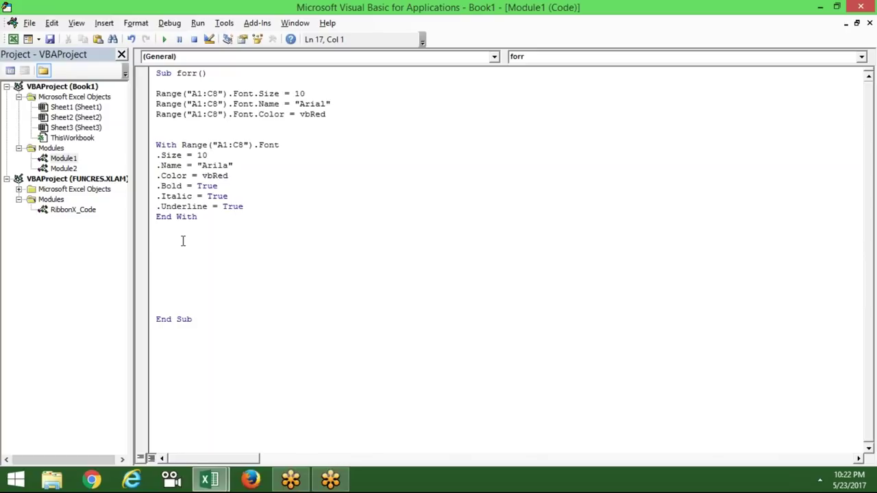
Add the line Range("a1:C10").Interior.Color = vbRed.
key(Return)
text(range)
text((")
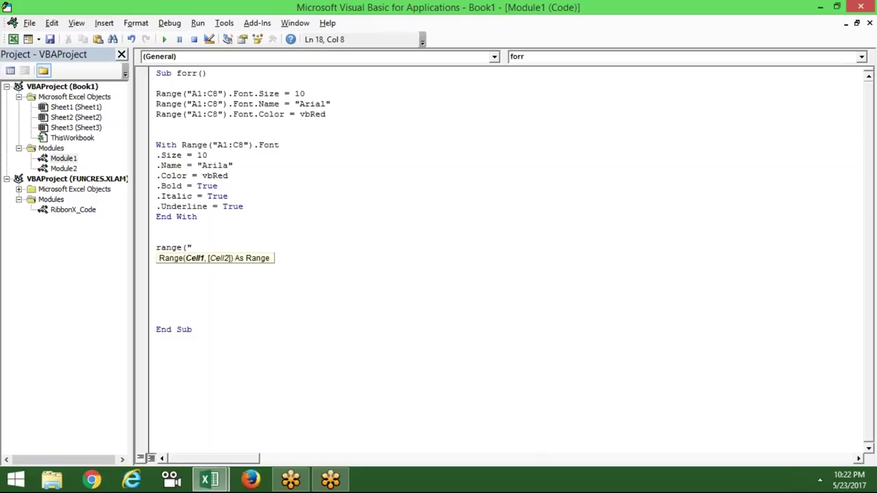
text(a1:)
text(C10")
text().in)
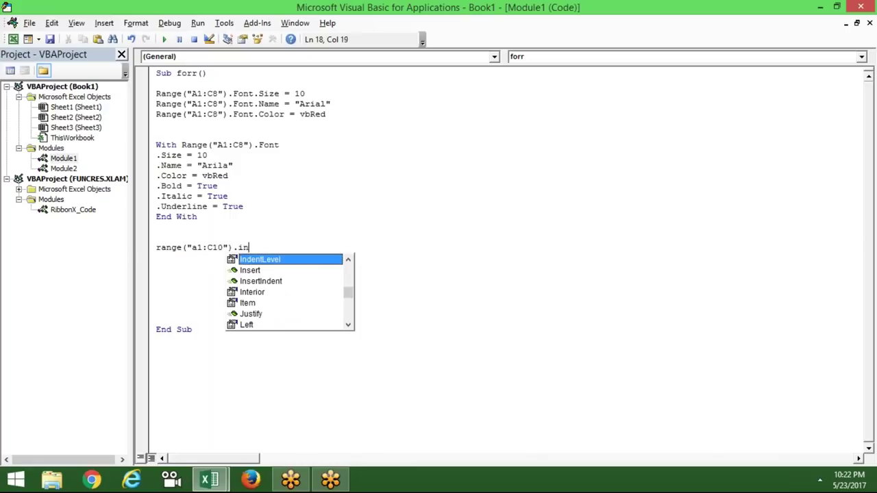
key(Down)
key(Down)
key(Down)
key(Tab)
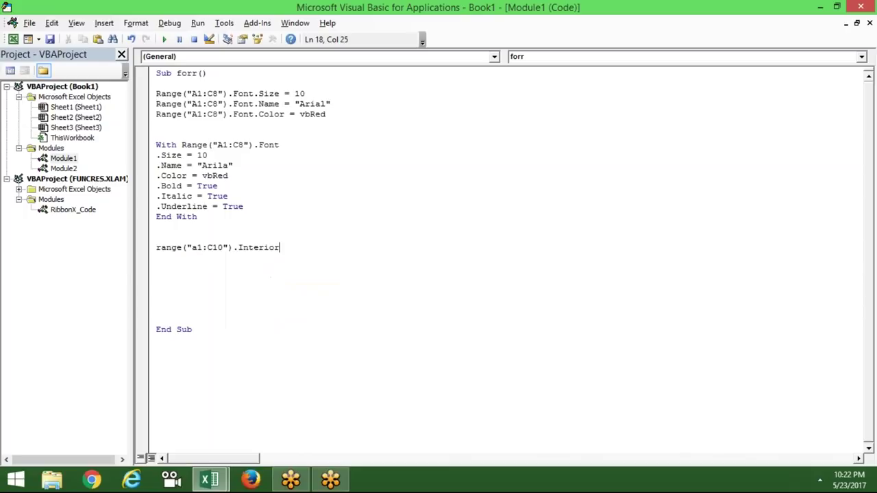
text(.c)
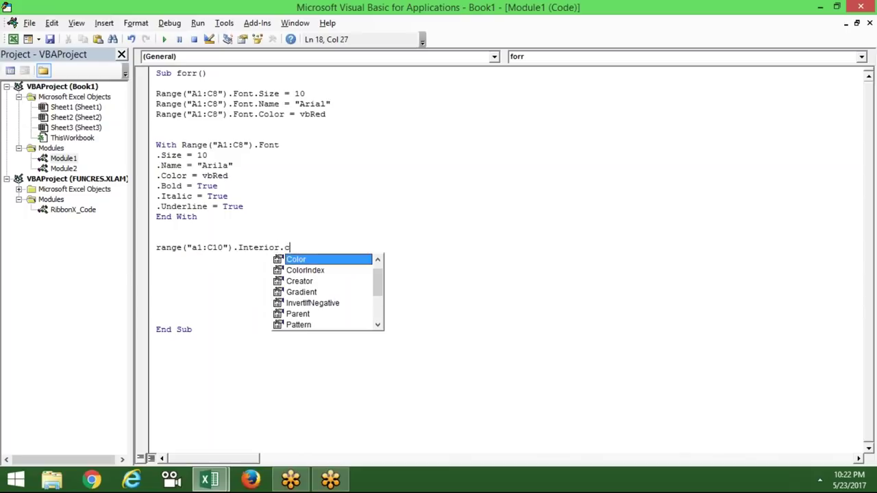
key(Tab)
text(= vbRed)
key(Return)
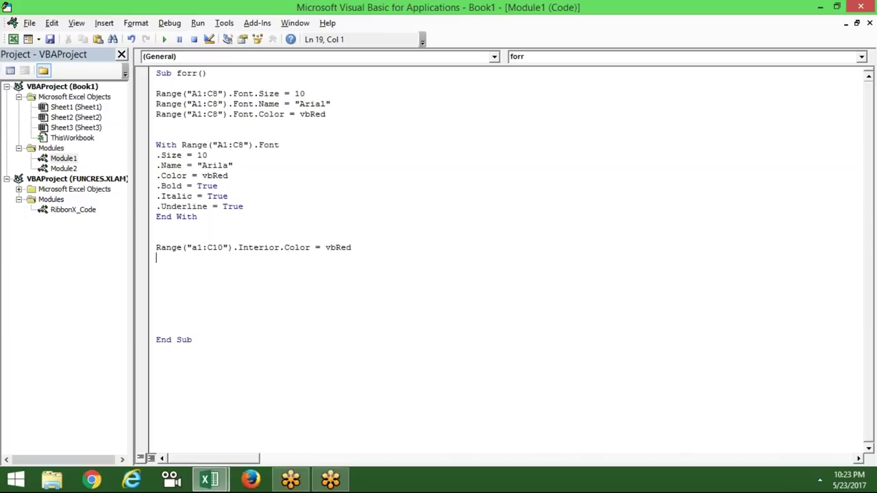
Replace vbRed with the start of an rgb( call.
double_click(355, 248)
key(BackSpace)
text(rgb)
text(()
Complete the A1:C10 interior colour as RGB(120, 30, 125) back in the editor.
key(alt+F11)
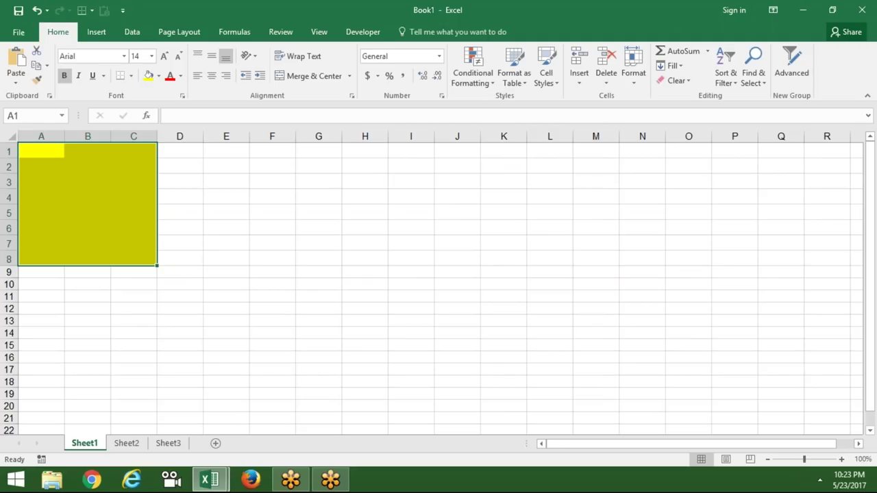
key(alt+Tab)
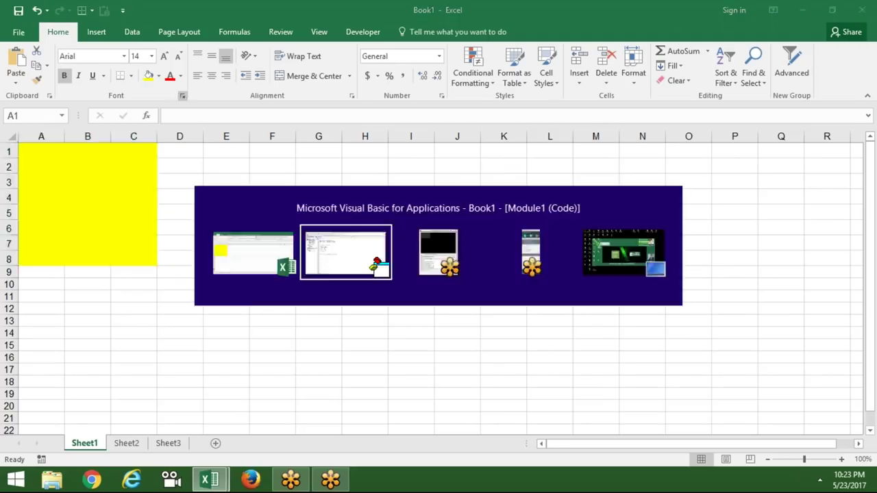
text(120,30,125)
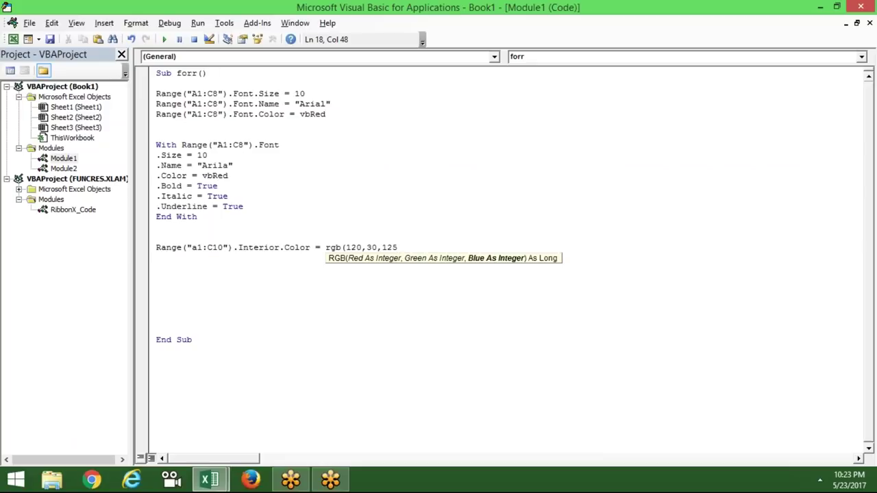
text())
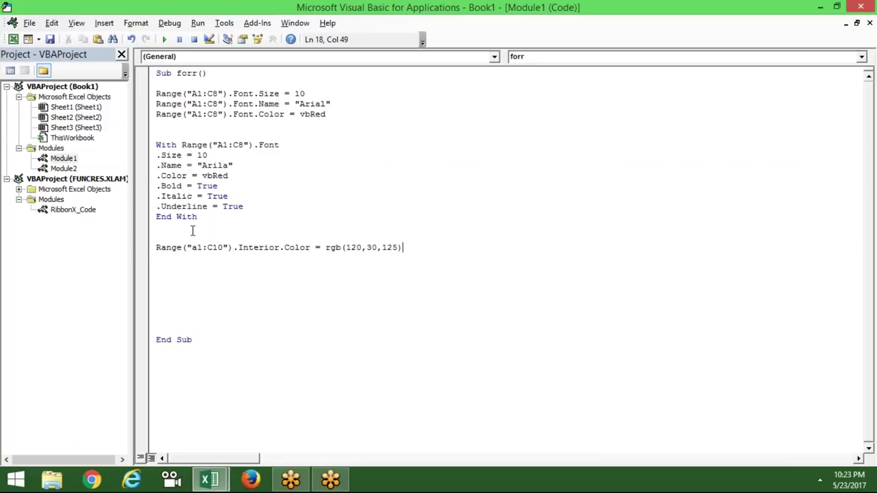
click(197, 284)
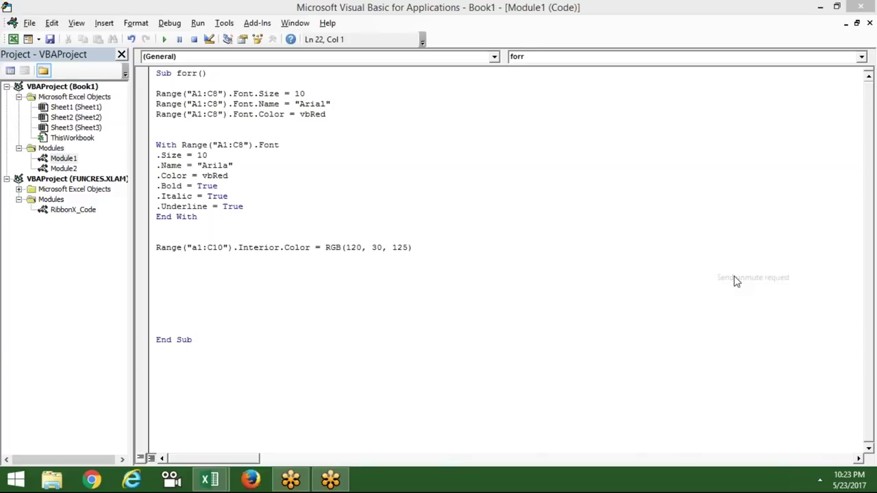
mouse_move(210, 479)
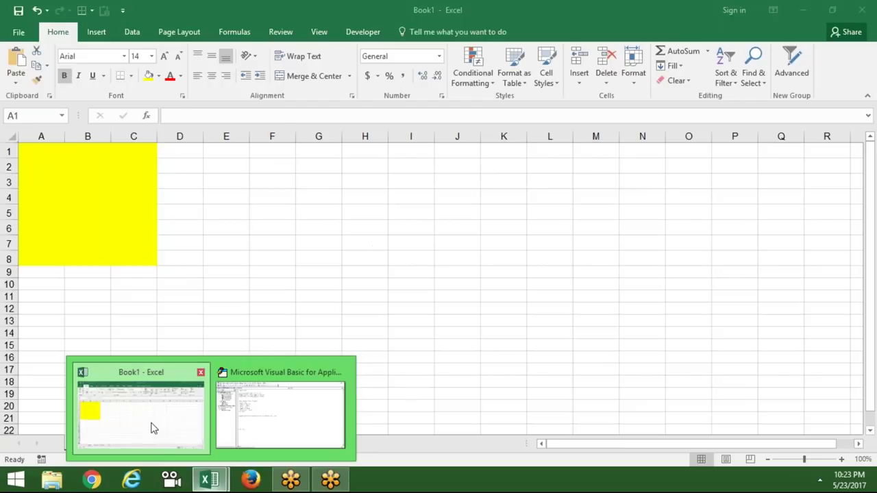
click(153, 429)
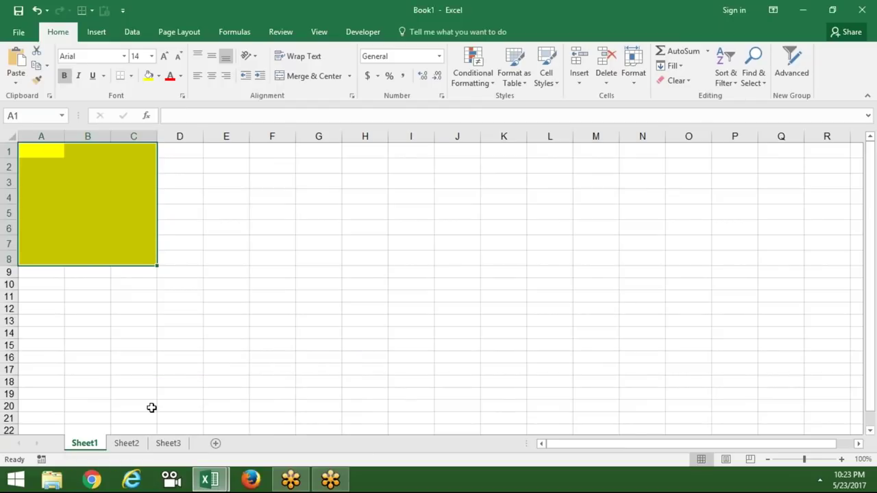
click(158, 77)
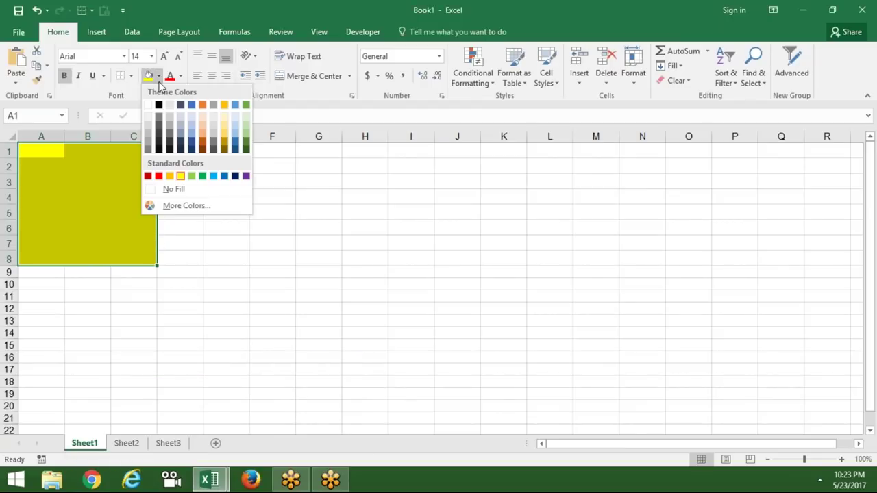
click(172, 206)
click(347, 190)
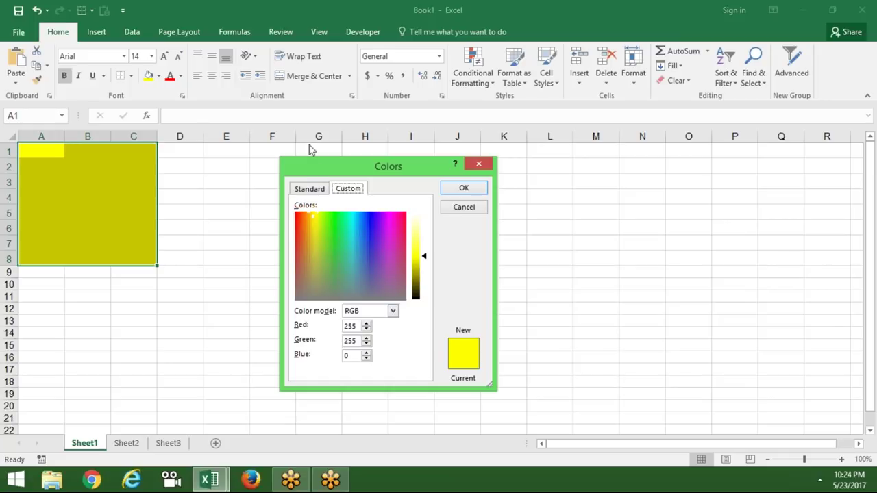
click(308, 191)
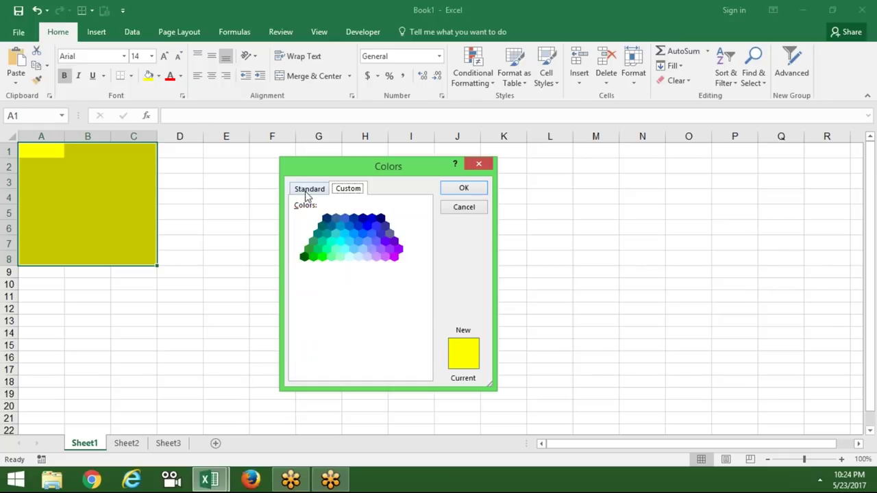
click(355, 248)
click(360, 193)
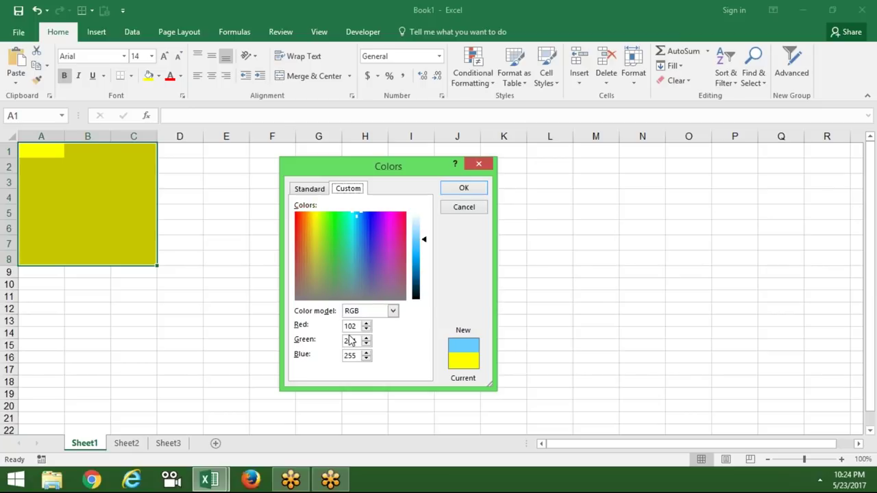
key(Escape)
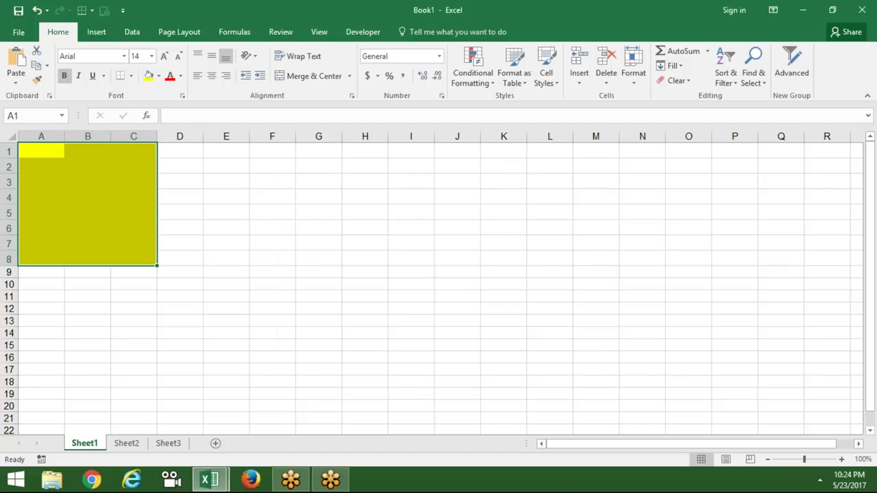
Add Range("a1:C10").Interior.ColorIndex = 25 on the line below the RGB line.
key(alt+F11)
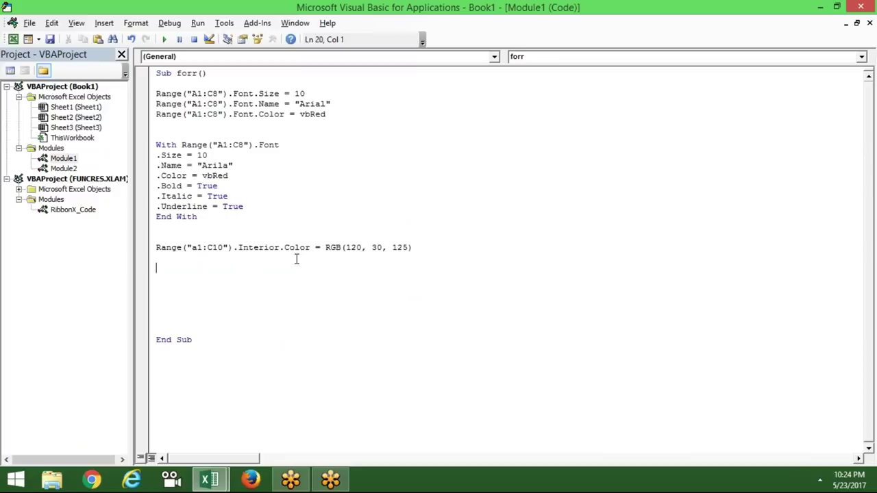
drag(310, 247, 155, 248)
key(ctrl+c)
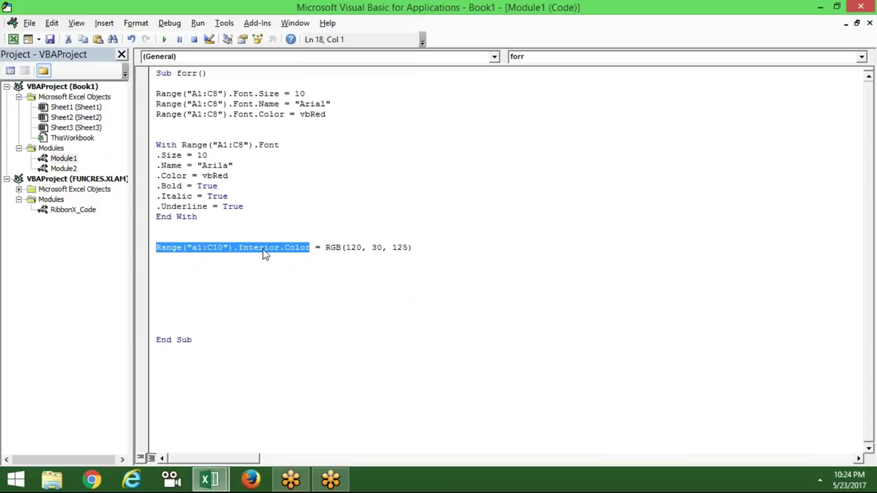
click(206, 265)
key(ctrl+v)
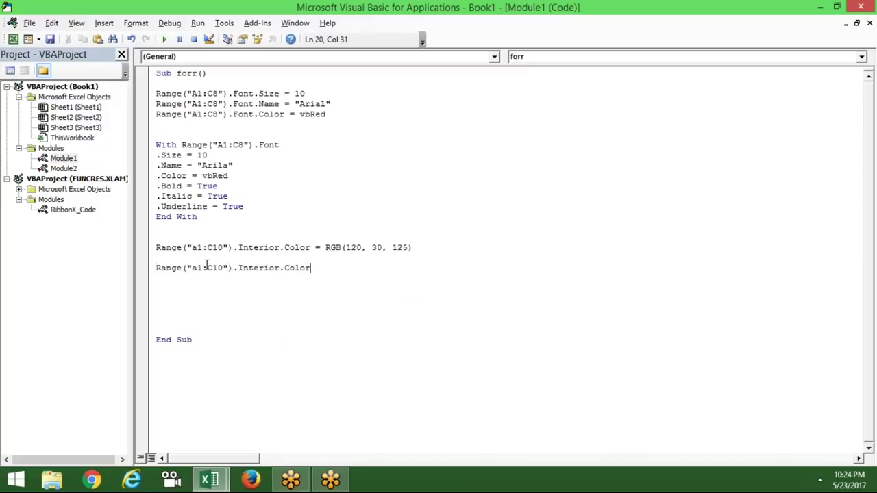
key(BackSpace)
key(BackSpace)
key(BackSpace)
key(BackSpace)
key(BackSpace)
key(BackSpace)
text(.)
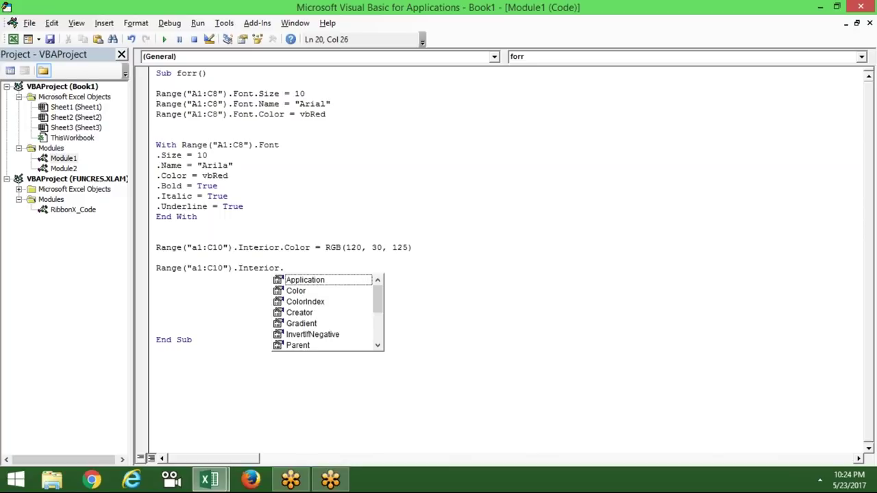
text(in)
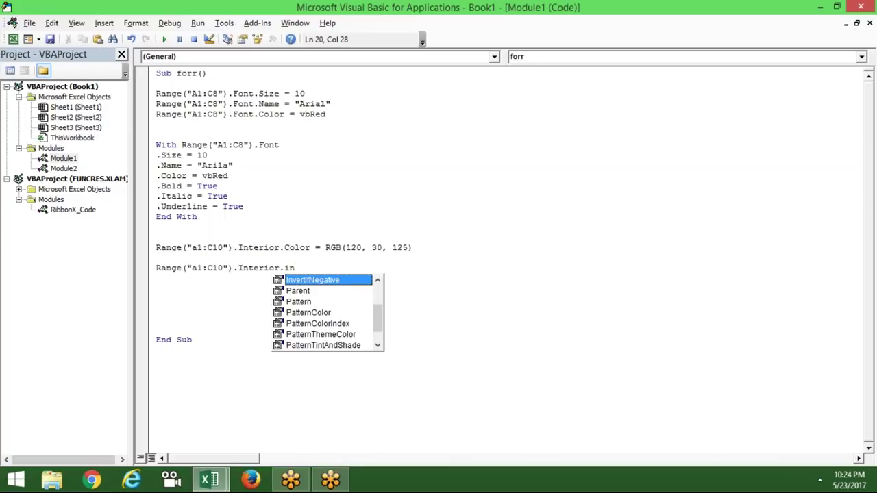
key(Down)
key(Down)
key(Down)
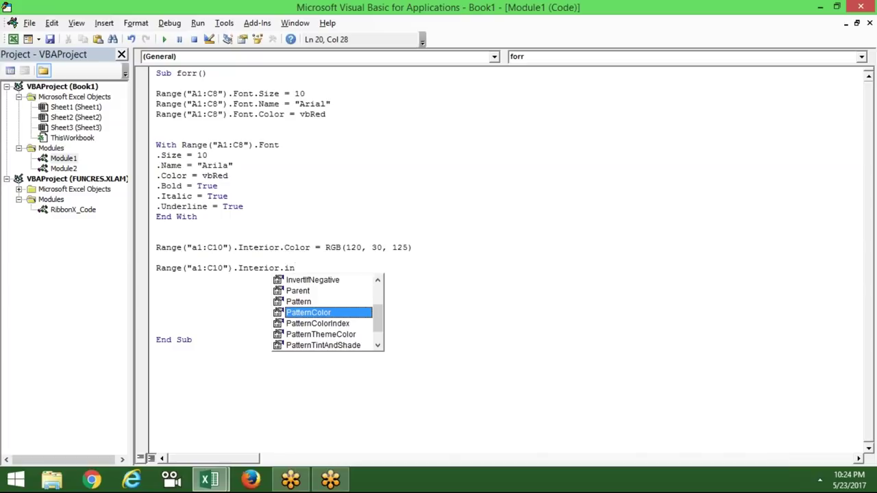
key(BackSpace)
key(BackSpace)
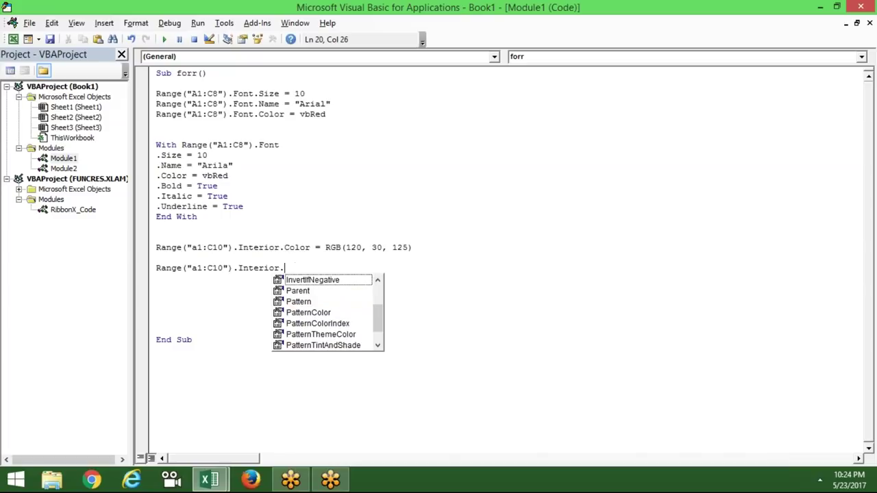
text(co)
key(Down)
key(Tab)
text(= 25)
key(Return)
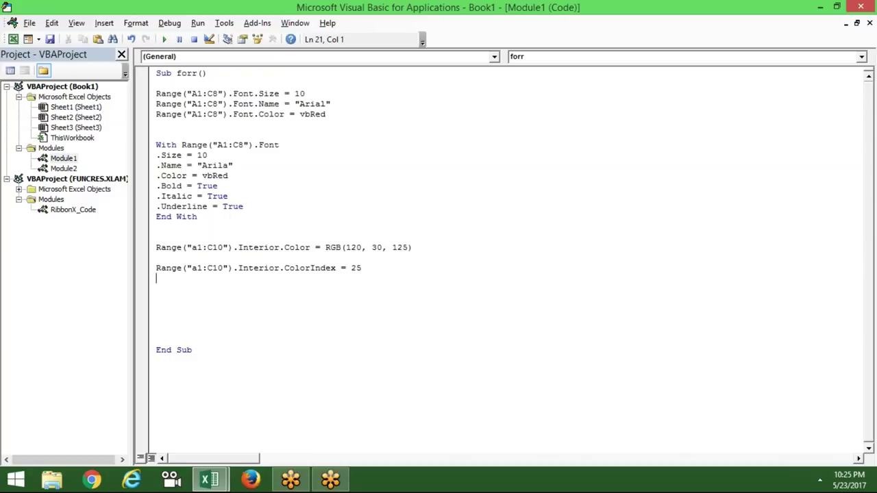
Search the Start screen for 2007 to find Excel 2007.
key(super)
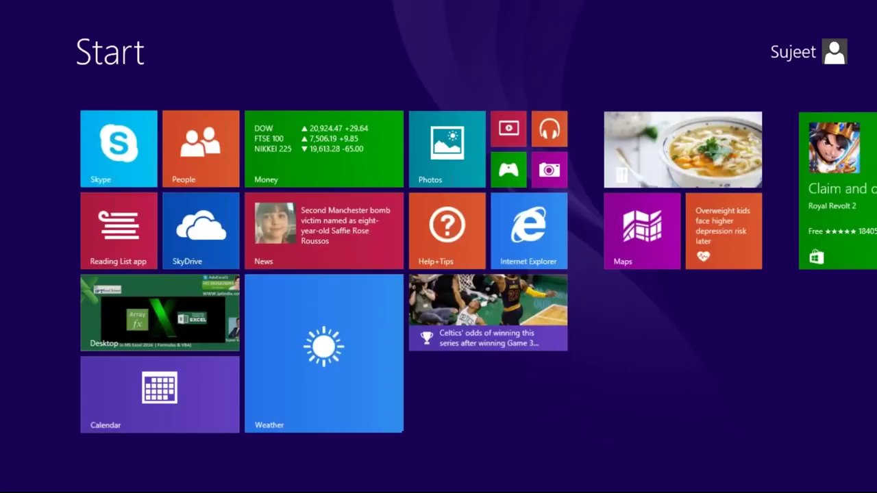
text(200)
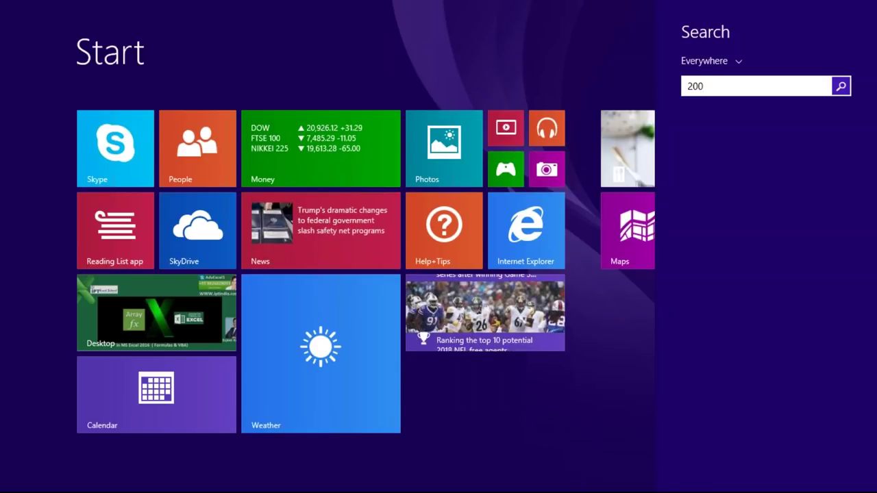
text(7)
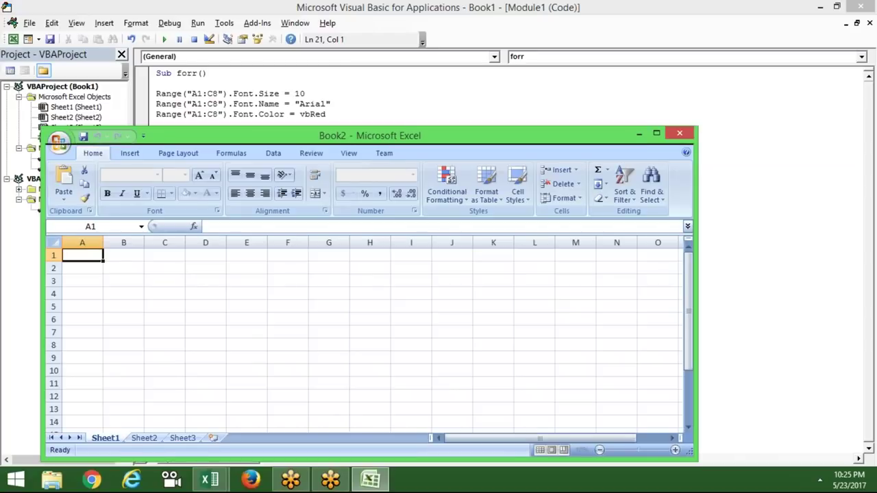
Maximise the Book2 window, select cell G3 and open its Visual Basic editor.
double_click(326, 137)
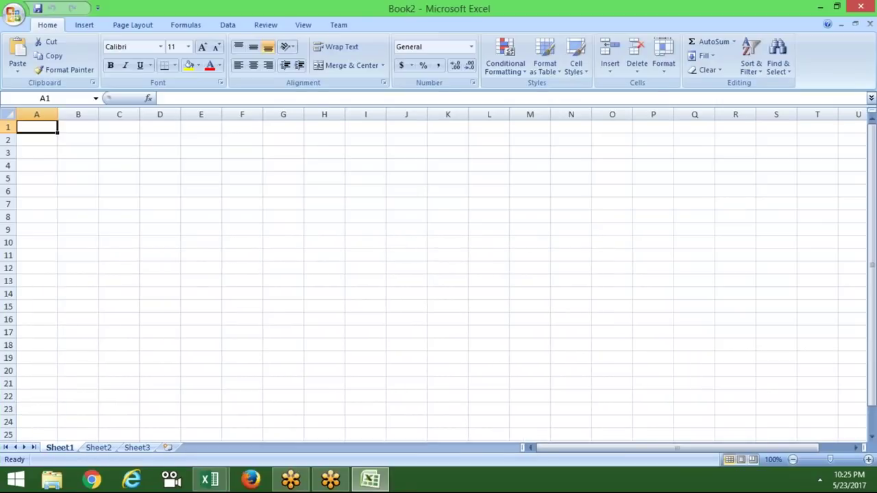
key(alt)
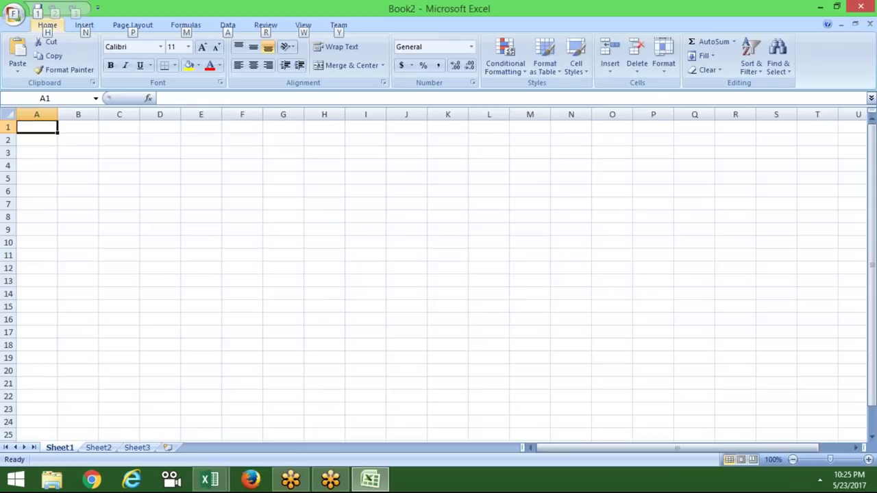
click(292, 154)
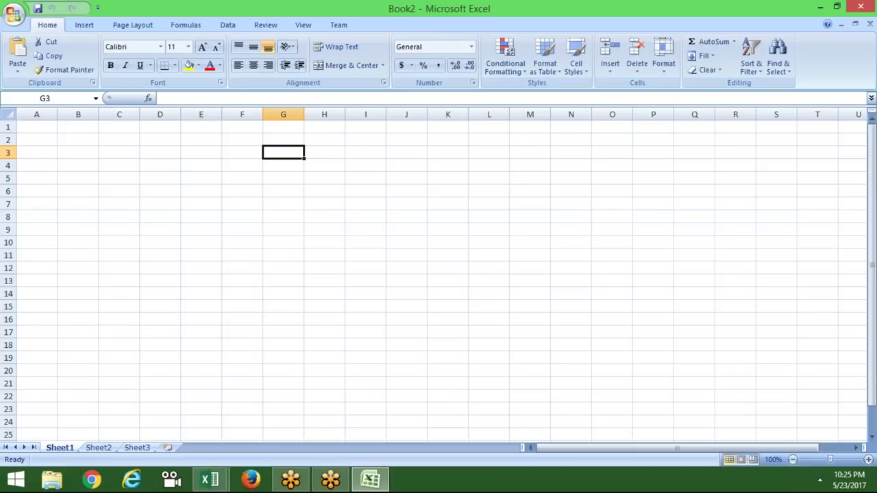
key(alt)
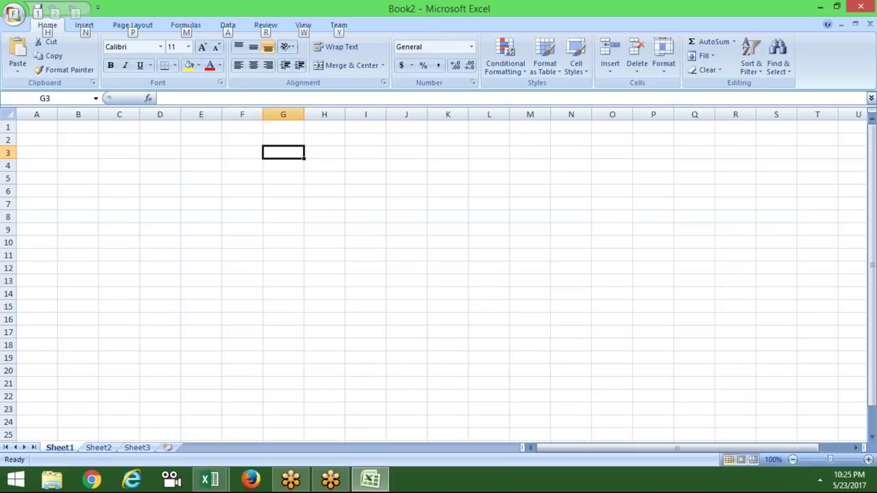
key(alt+F11)
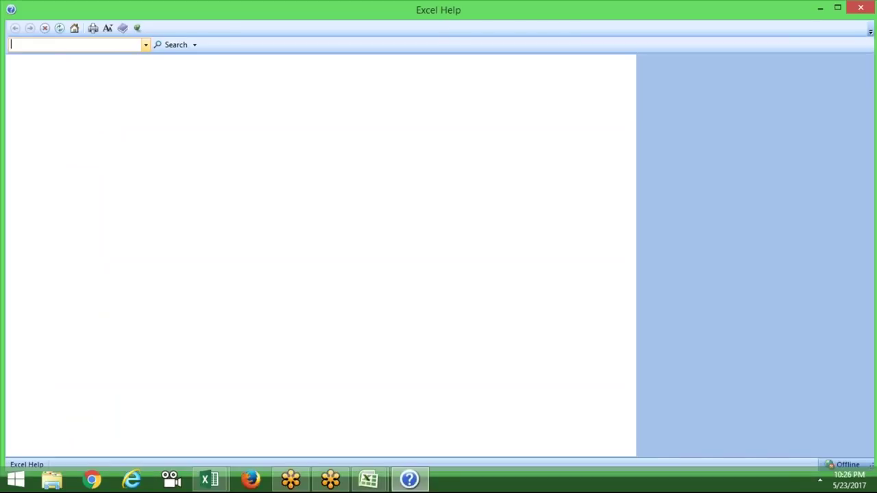
Search Help for colorindex, view the ColorIndex Property page, then minimise Help.
text(col)
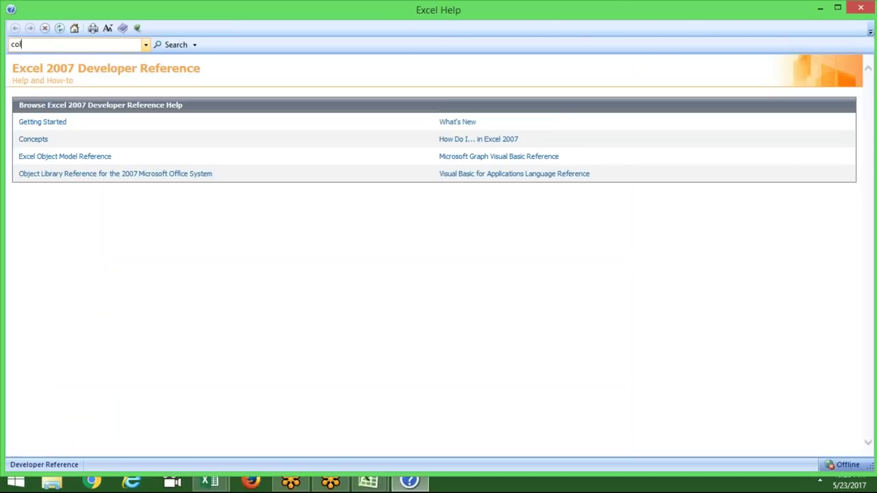
text(orindex)
key(Return)
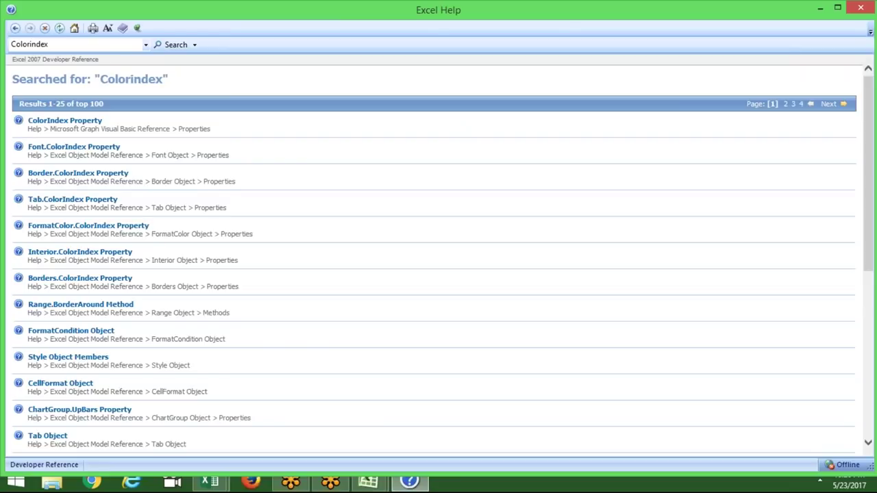
click(69, 122)
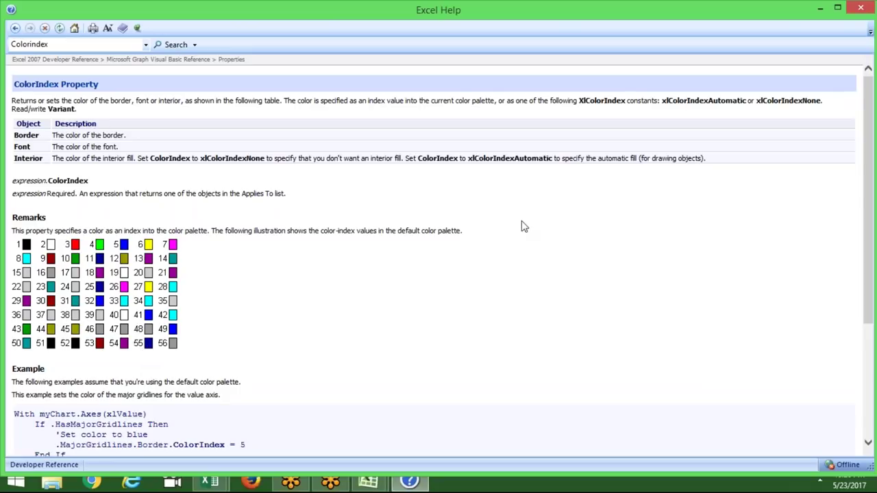
click(819, 9)
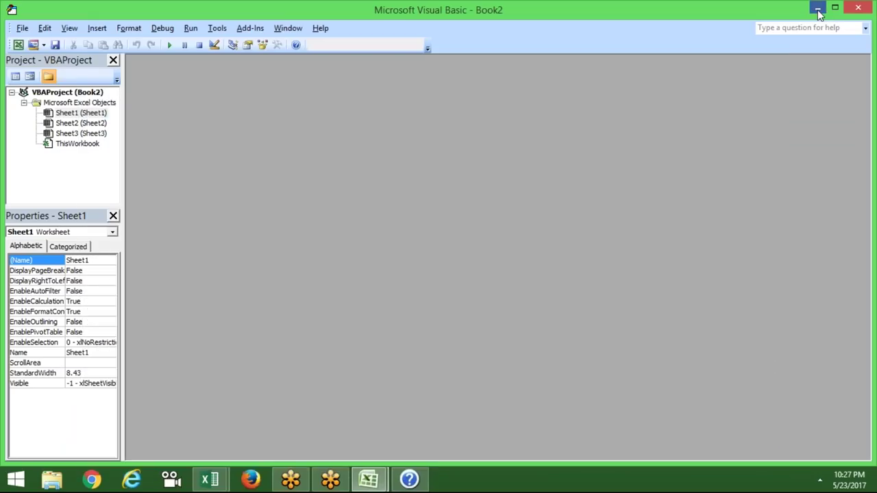
click(819, 10)
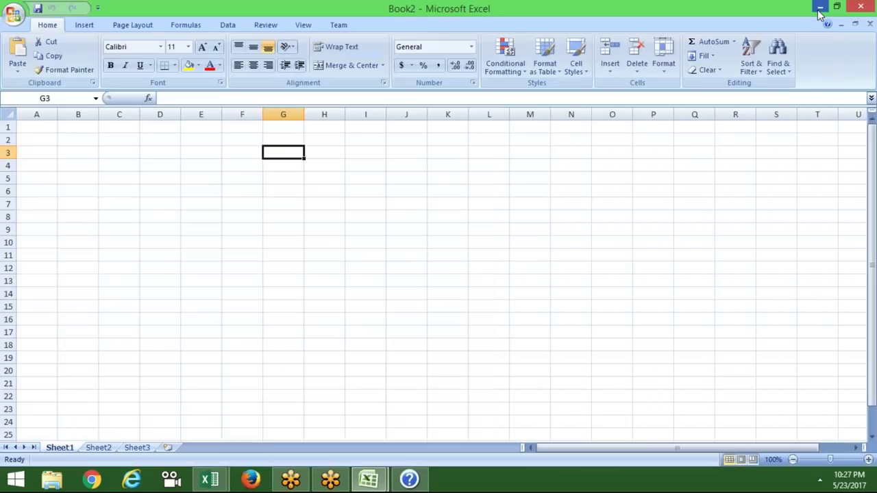
click(212, 483)
click(273, 441)
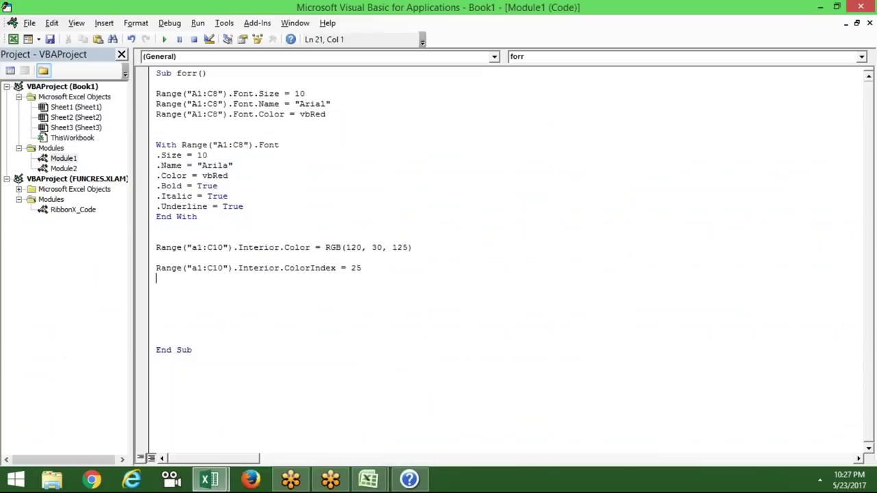
click(329, 370)
double_click(260, 268)
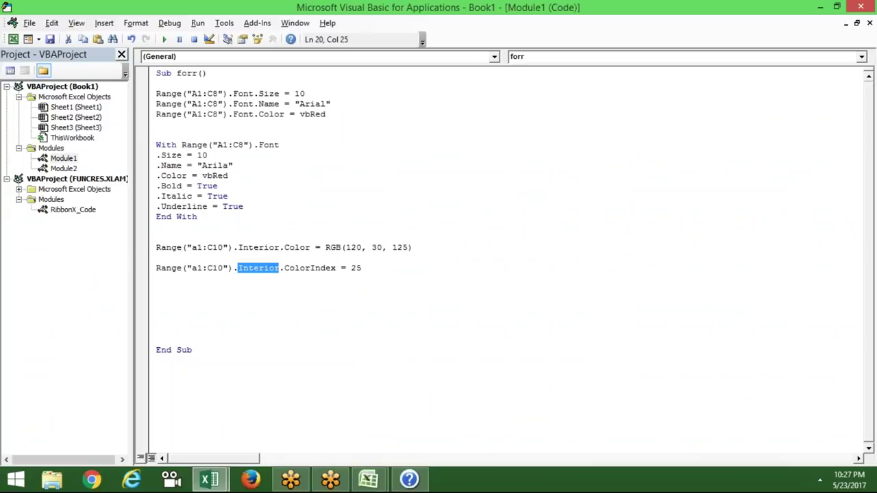
click(273, 256)
click(273, 252)
double_click(273, 252)
double_click(289, 252)
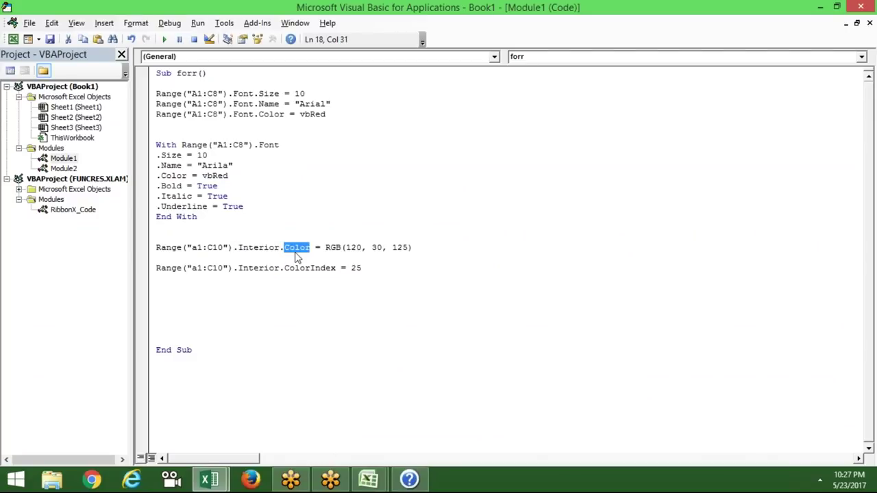
click(335, 252)
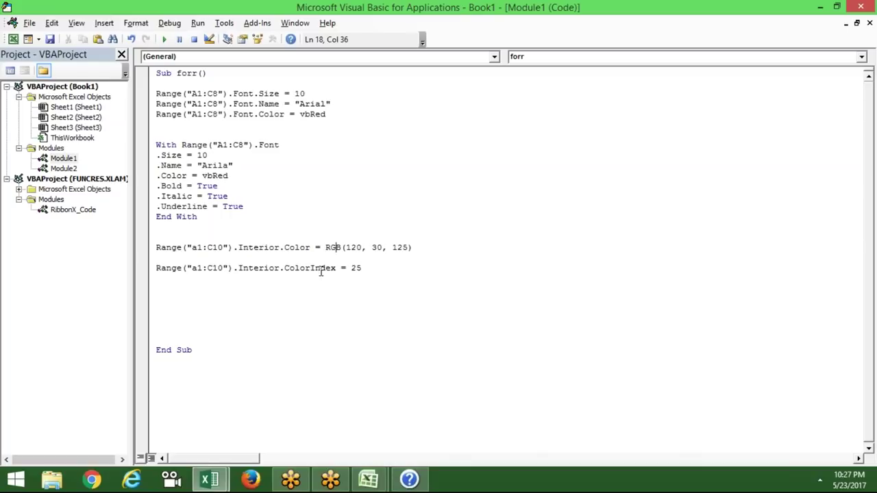
double_click(320, 269)
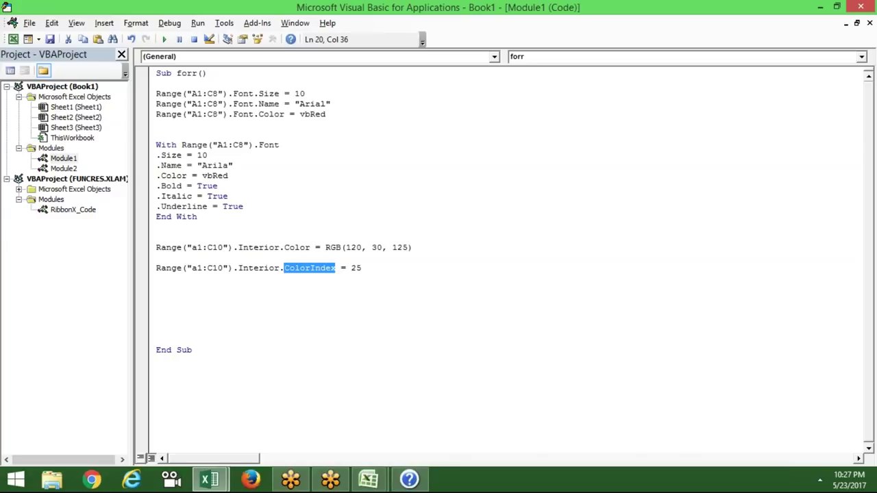
click(324, 277)
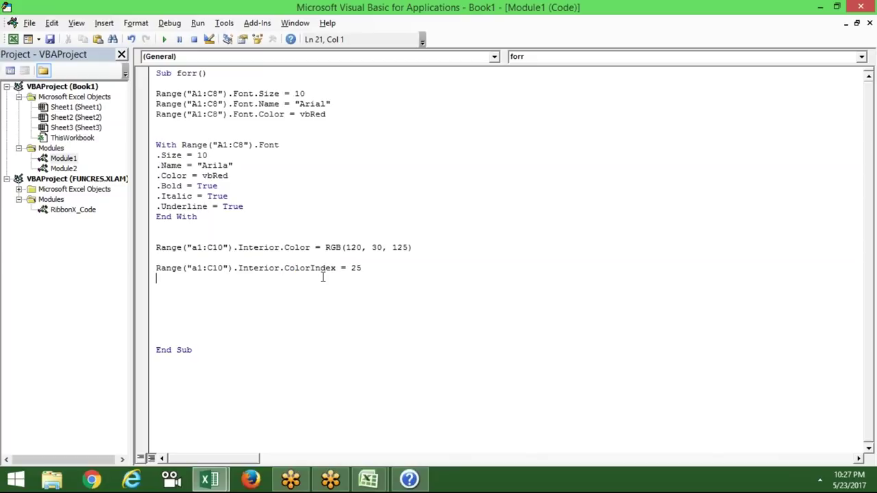
click(141, 247)
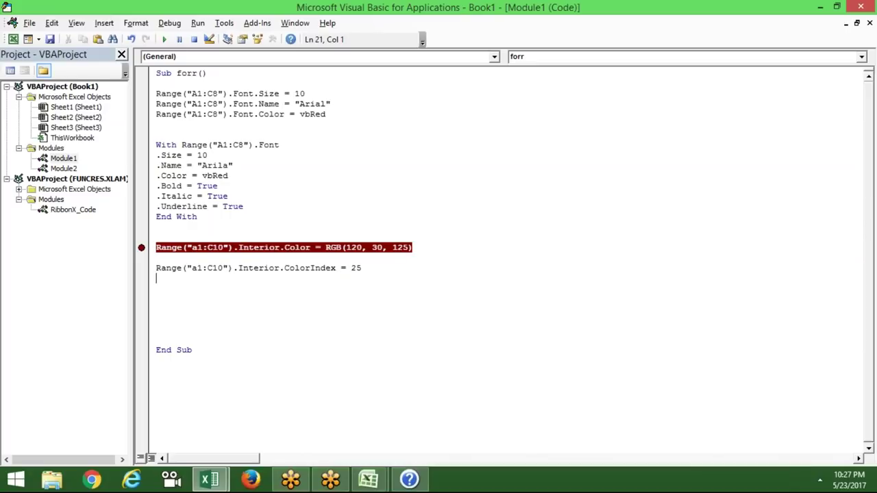
click(145, 248)
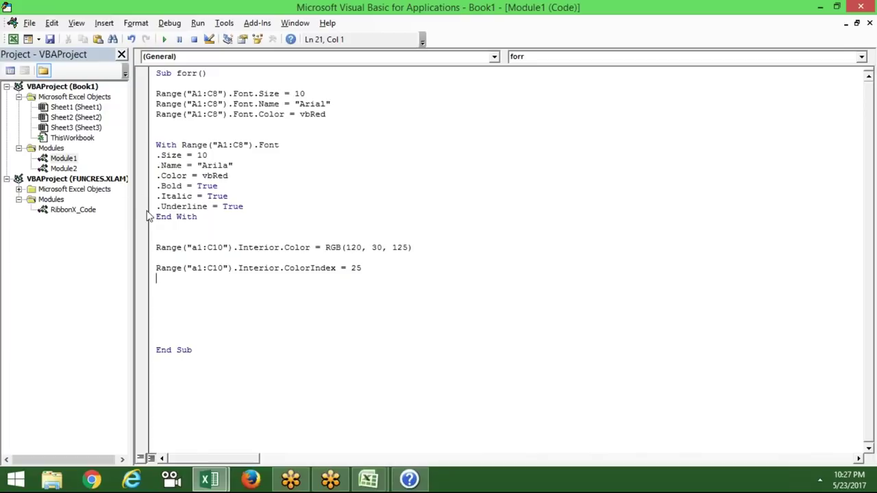
Open Module2 and delete Macro2's Selection.Font.Bold and Size lines.
double_click(72, 171)
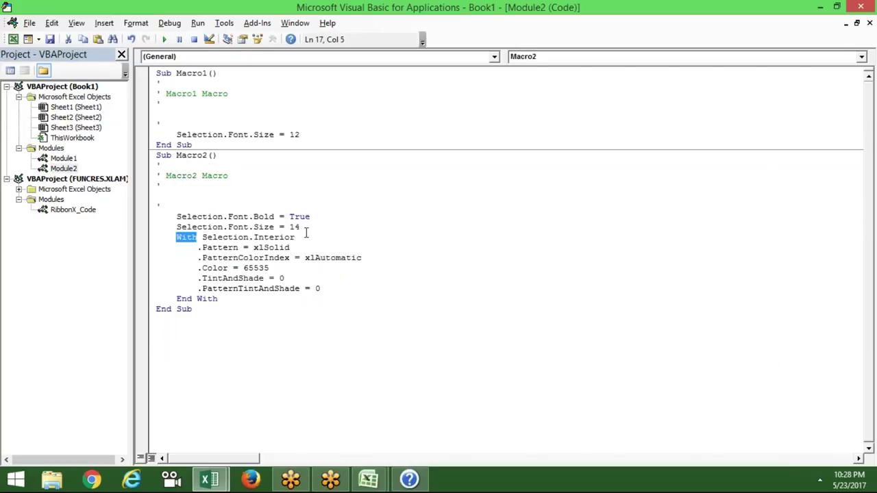
click(307, 233)
mouse_move(329, 235)
mouse_down()
mouse_move(211, 207)
mouse_move(303, 226)
mouse_up()
click(187, 226)
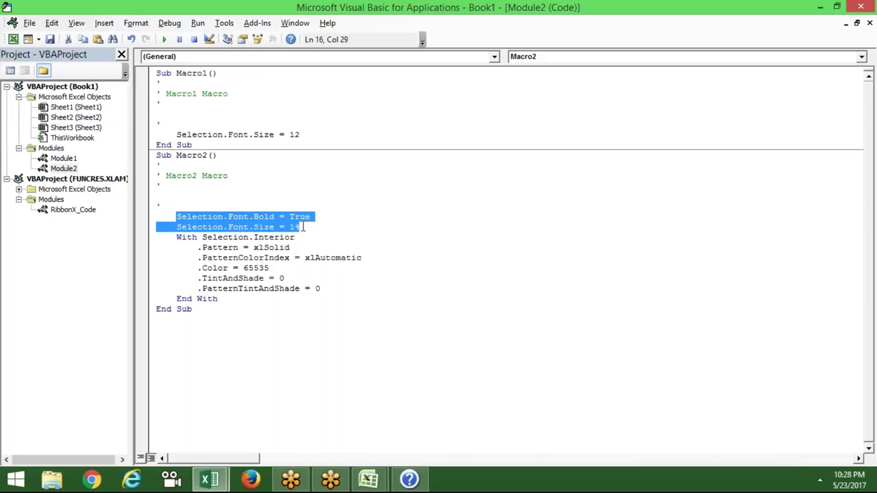
key(Delete)
Highlight each Interior property and value in turn, ending on the colour 65535.
click(292, 237)
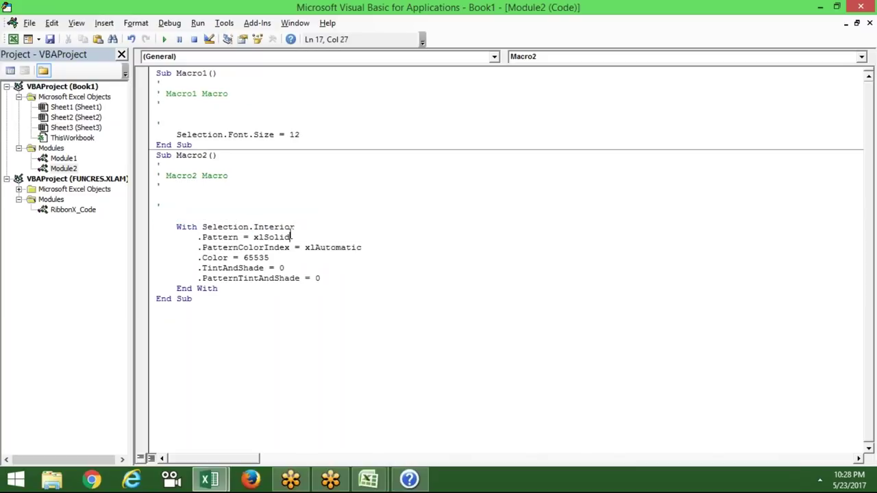
double_click(291, 238)
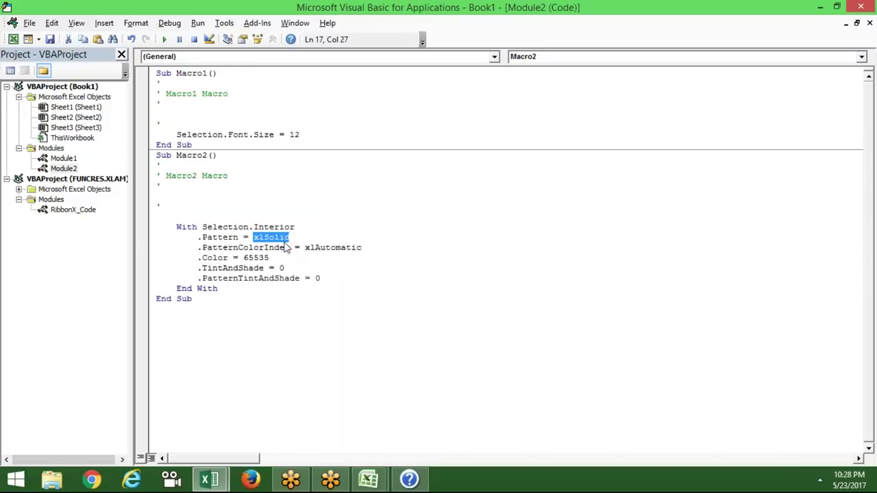
double_click(288, 247)
double_click(309, 247)
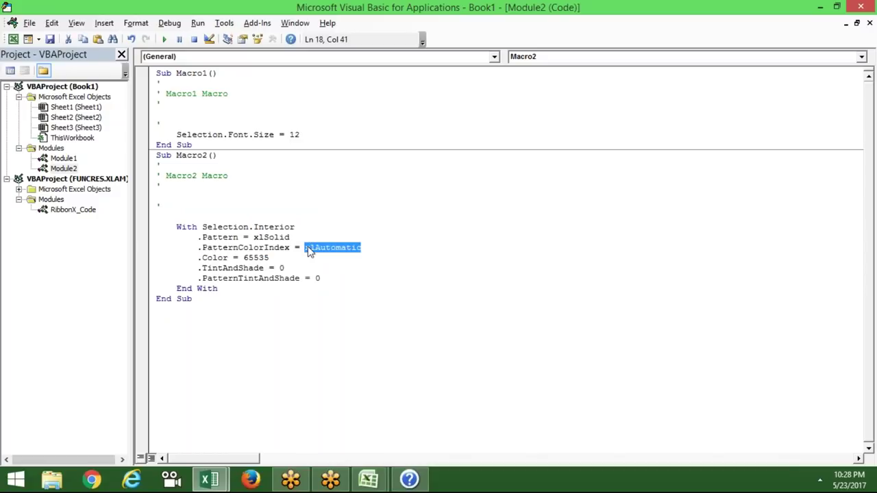
double_click(262, 257)
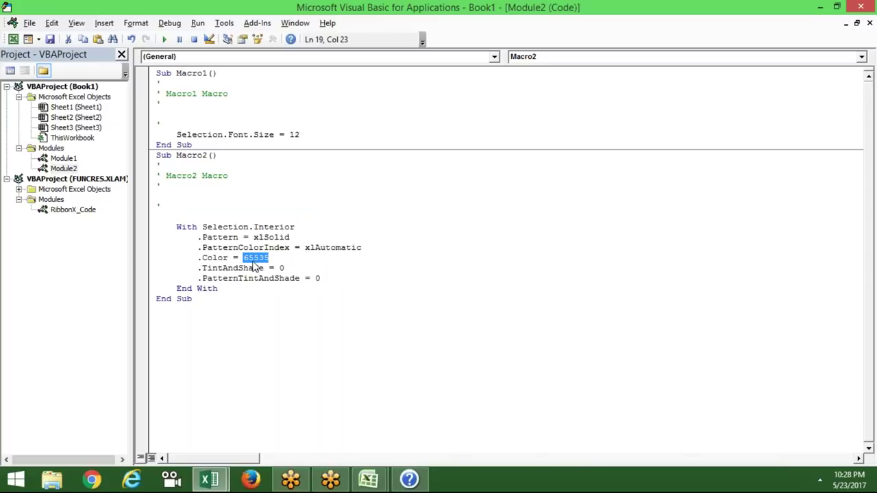
double_click(254, 268)
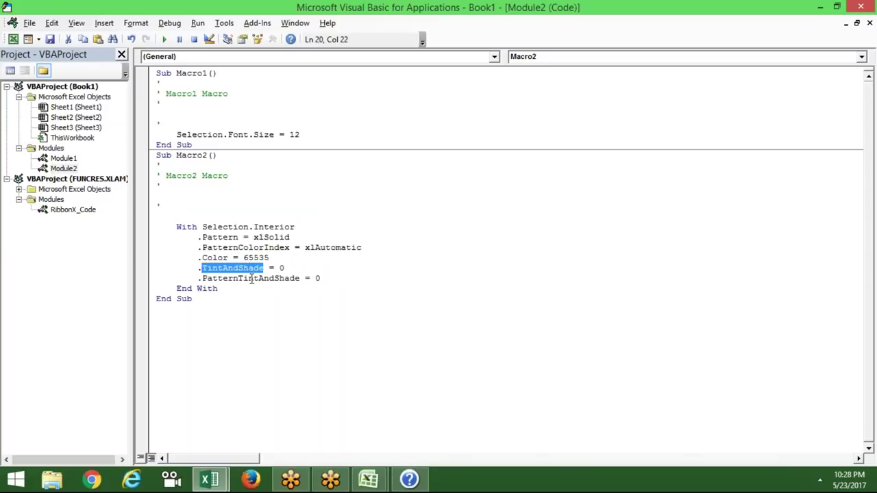
double_click(252, 278)
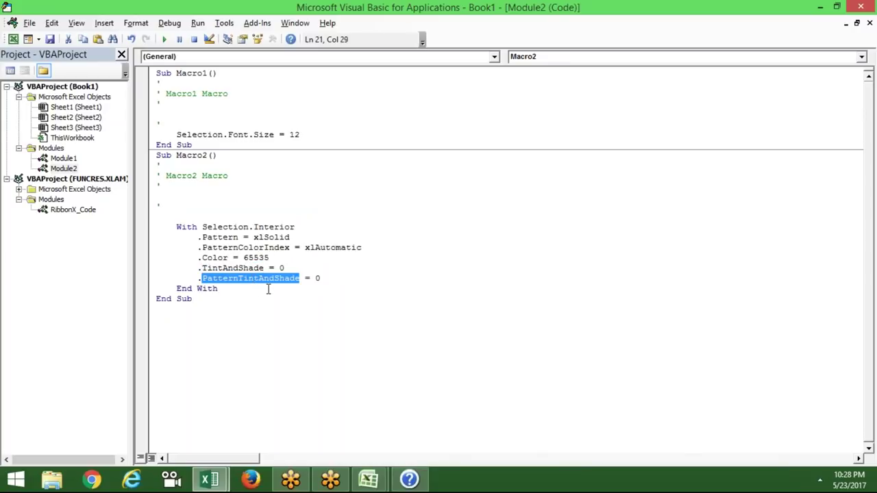
click(314, 278)
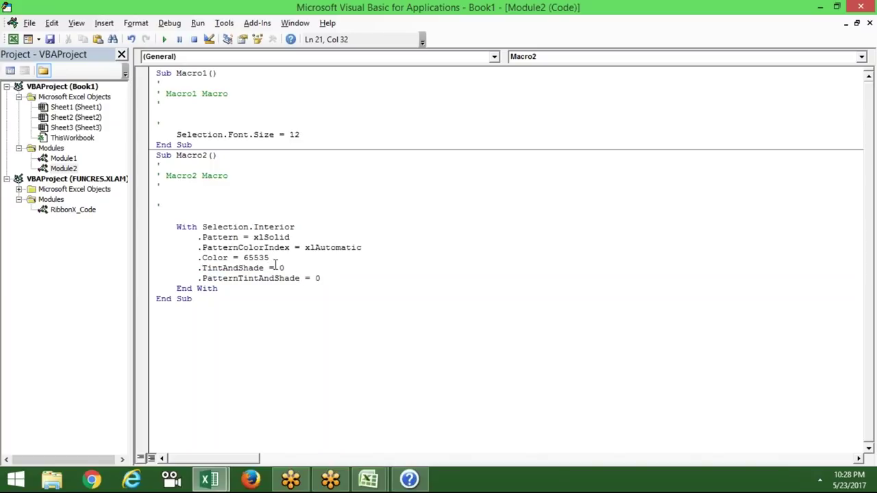
drag(275, 256, 197, 257)
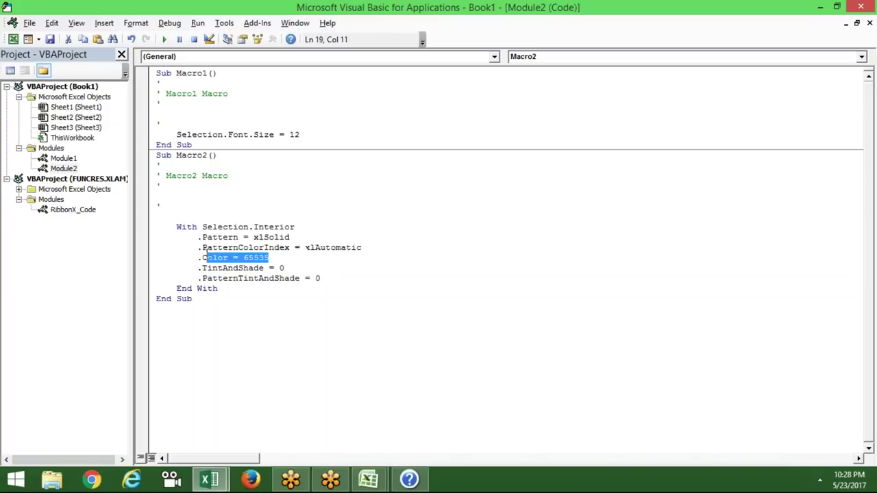
click(246, 258)
double_click(245, 257)
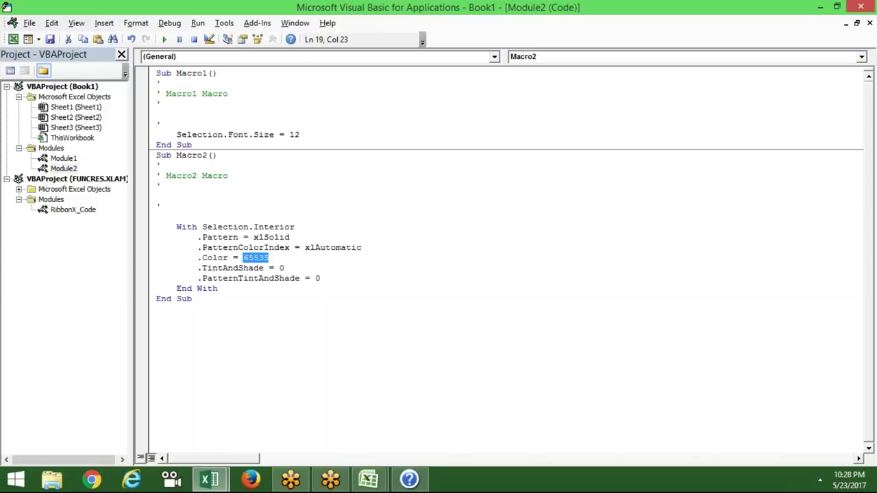
click(209, 479)
Bring up Book1's yellow A1:C8 fill, check the Fill Color choices, and compare PatternColorIndex in code.
click(185, 429)
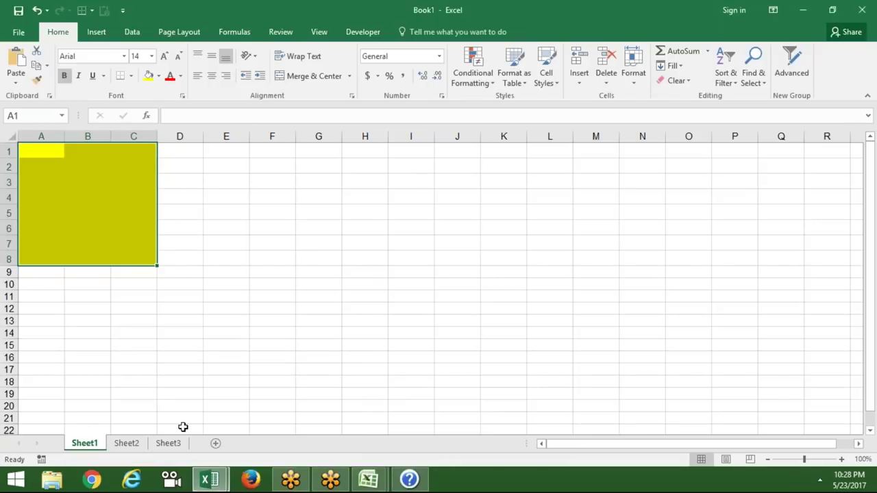
click(158, 76)
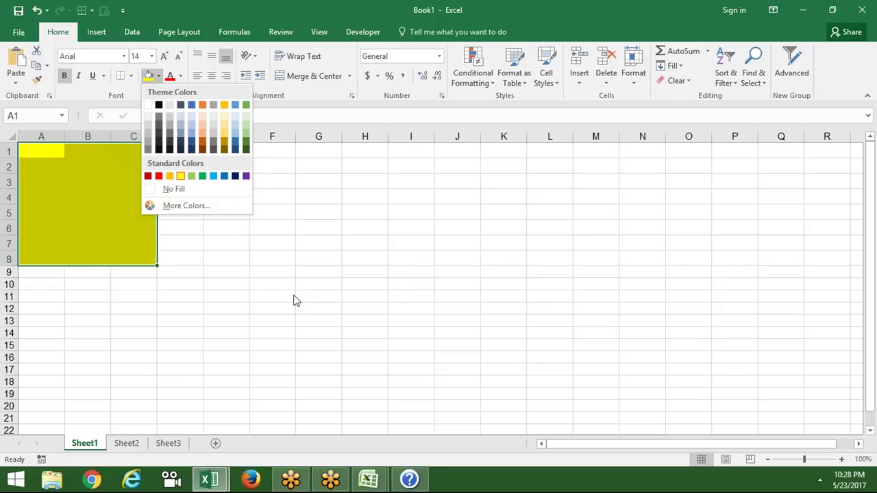
key(Escape)
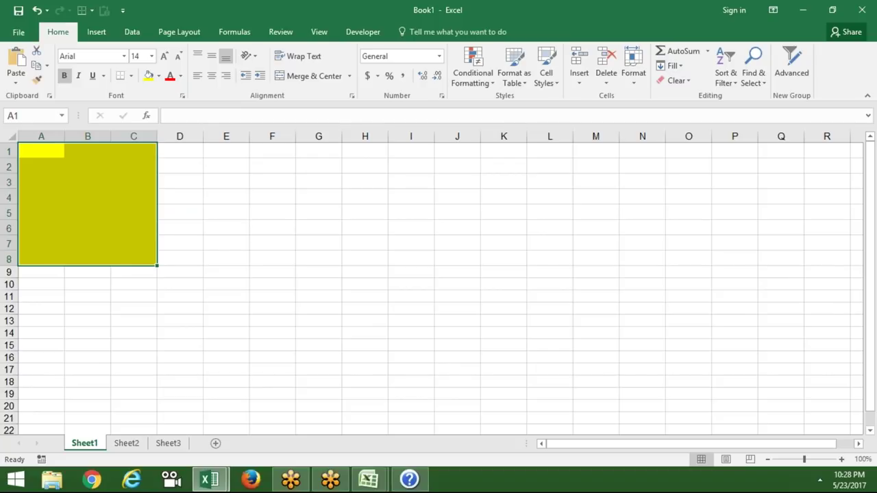
key(alt+F11)
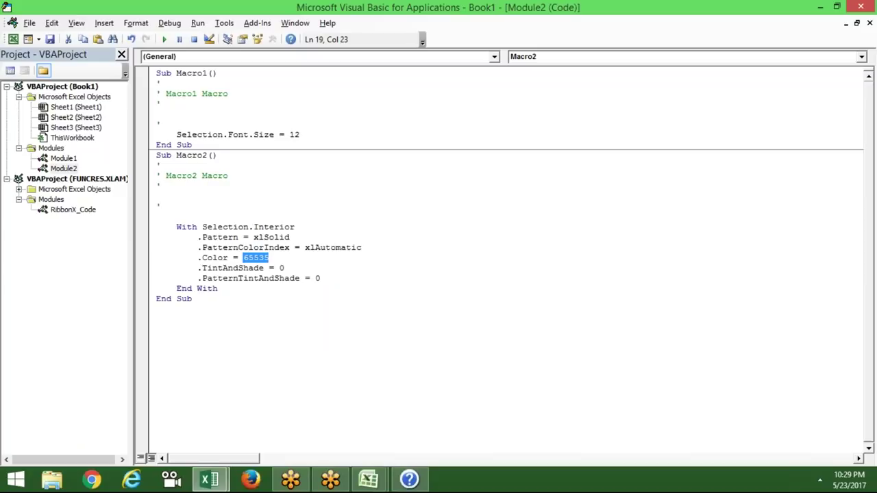
double_click(274, 245)
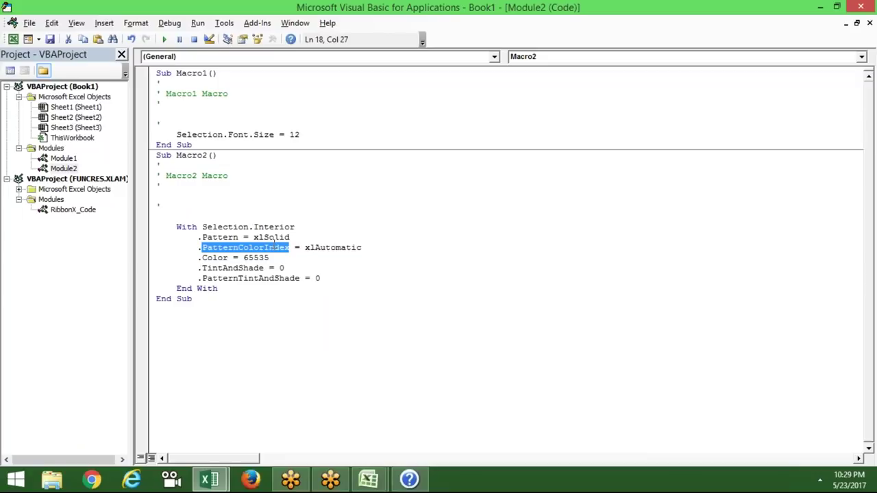
key(alt+F11)
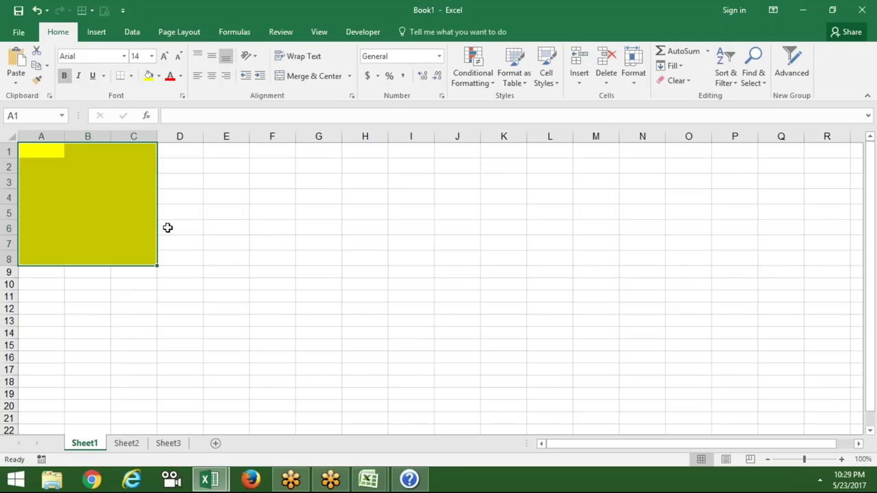
Check A1:C8's Pattern Color (Automatic) and Pattern Style in Format Cells, cancel unchanged, and return to Macro2.
right_click(147, 217)
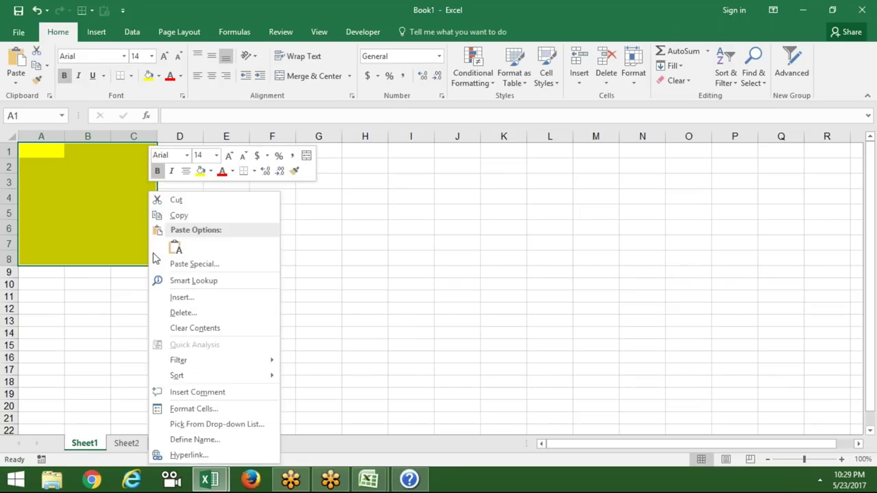
click(202, 410)
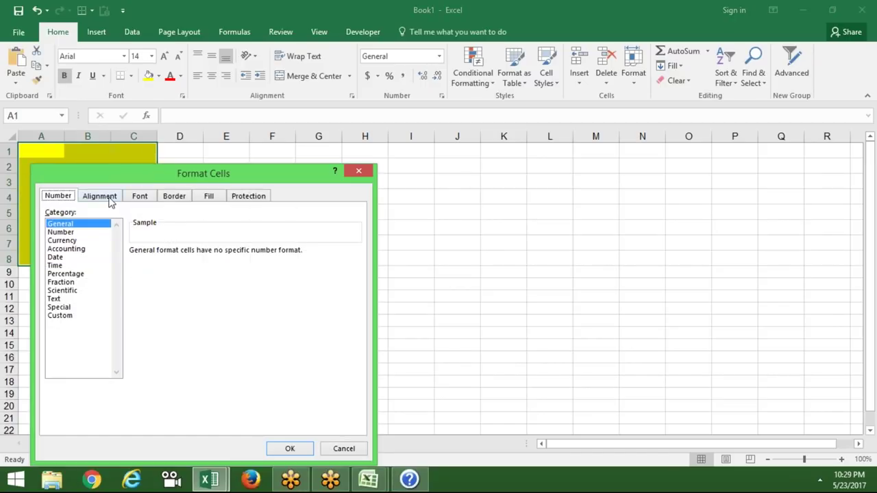
click(209, 196)
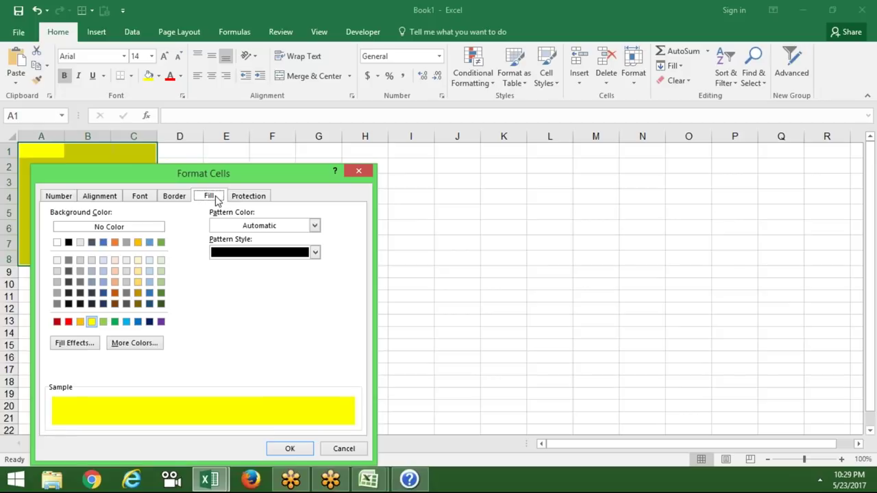
click(236, 227)
click(235, 227)
click(222, 255)
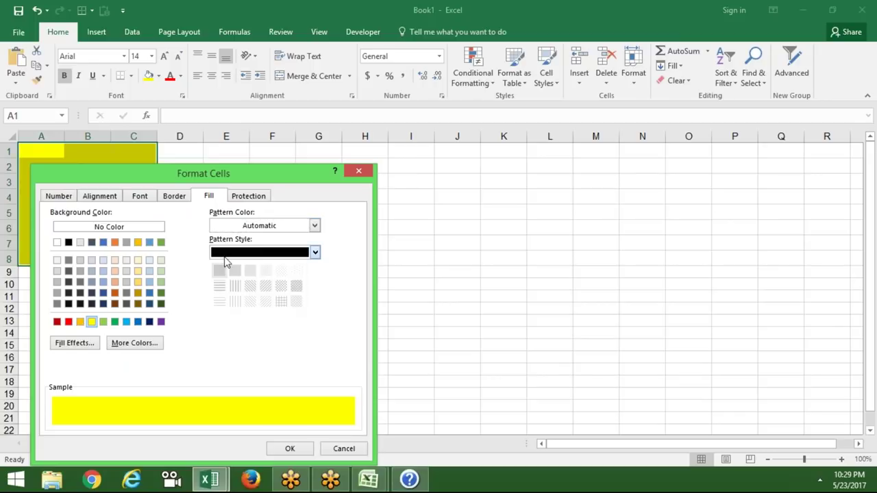
click(212, 335)
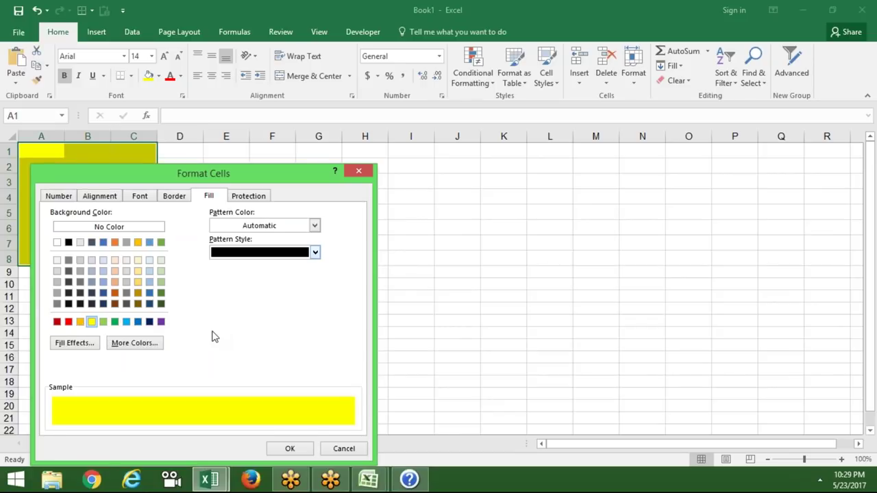
click(341, 448)
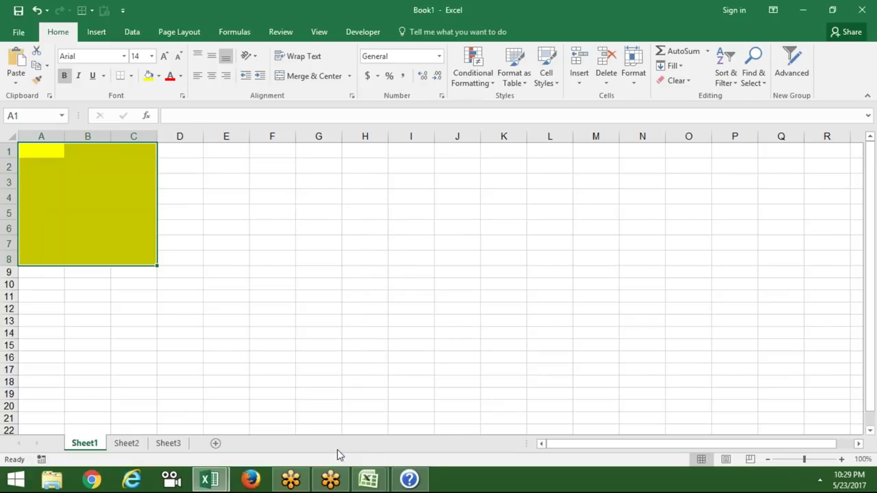
key(alt+F11)
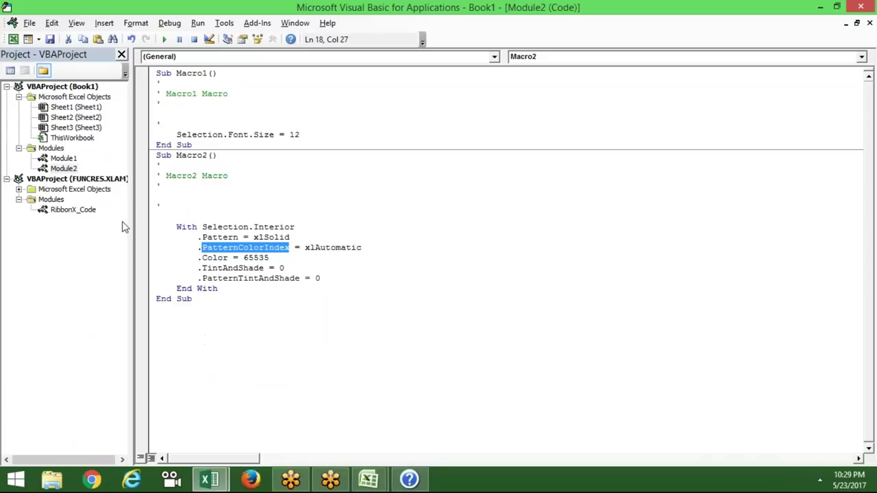
Insert a blank line above End Sub in Module1's forr macro, then switch back to Excel.
double_click(74, 158)
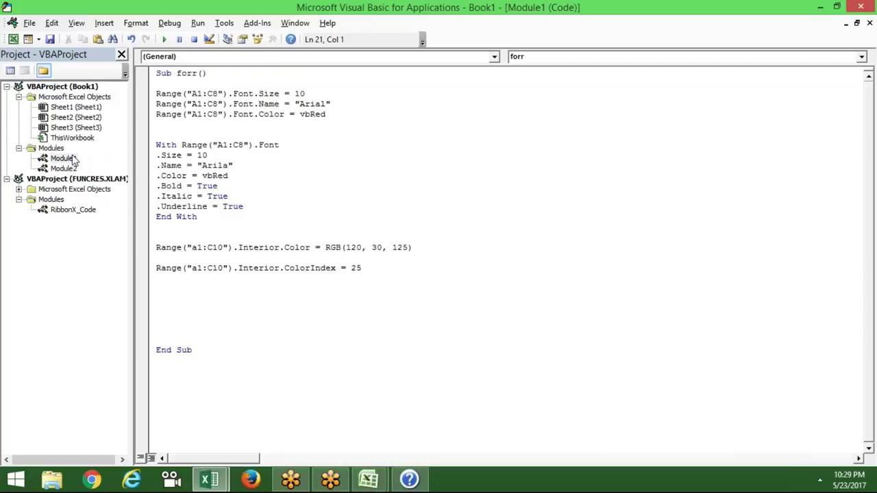
key(Return)
key(Return)
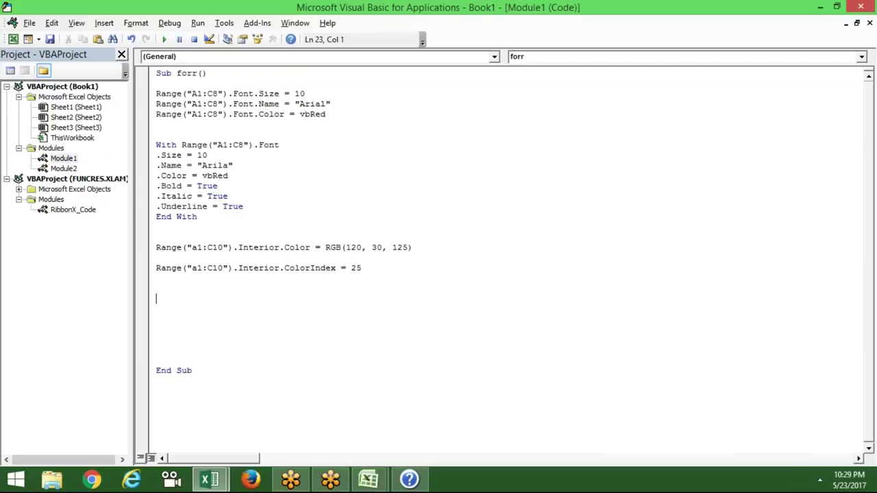
text(r)
key(BackSpace)
mouse_move(372, 485)
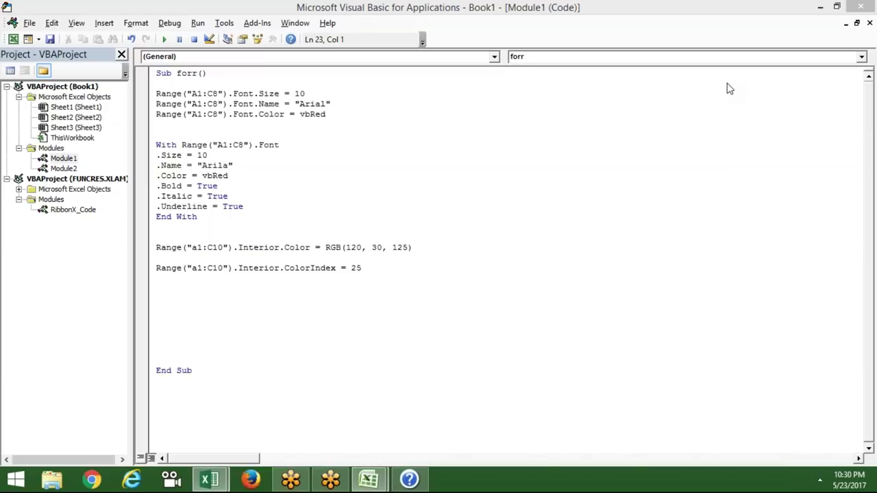
click(358, 304)
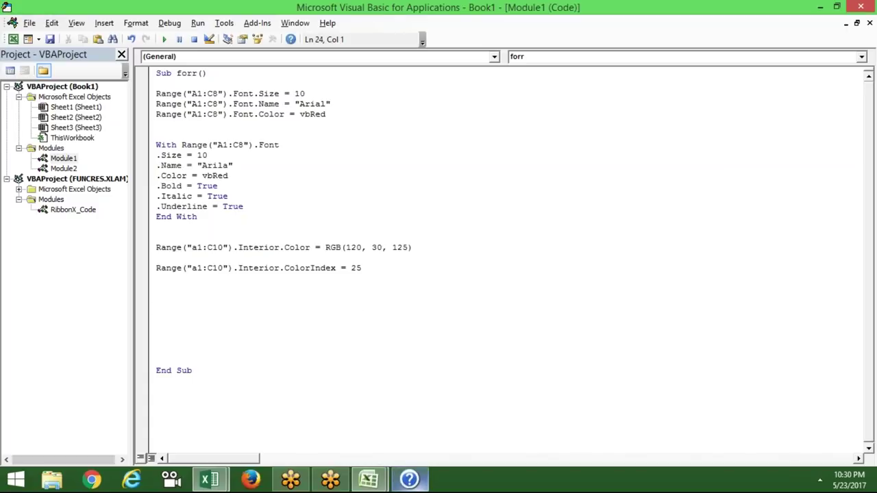
mouse_move(419, 484)
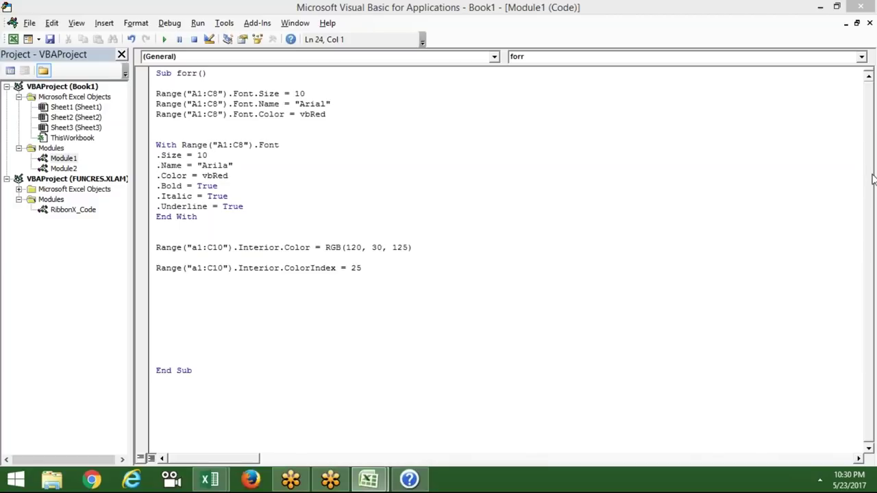
click(268, 286)
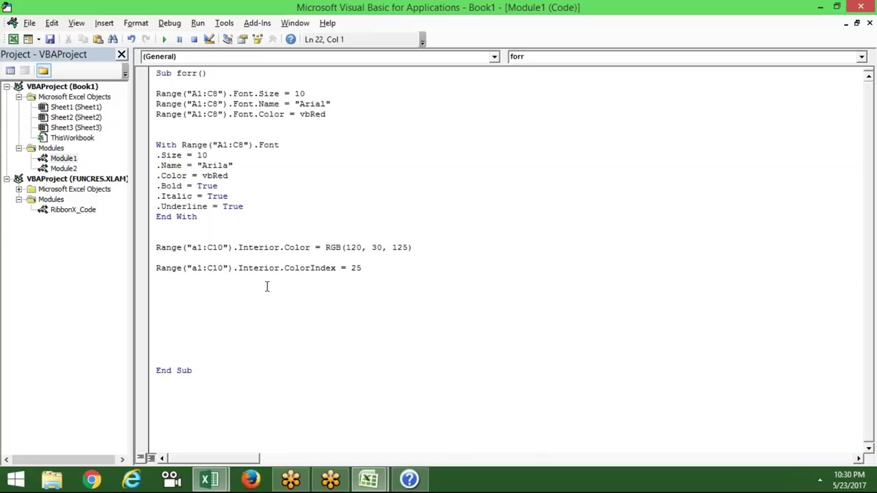
key(Return)
key(Down)
key(Up)
key(Up)
key(alt+F11)
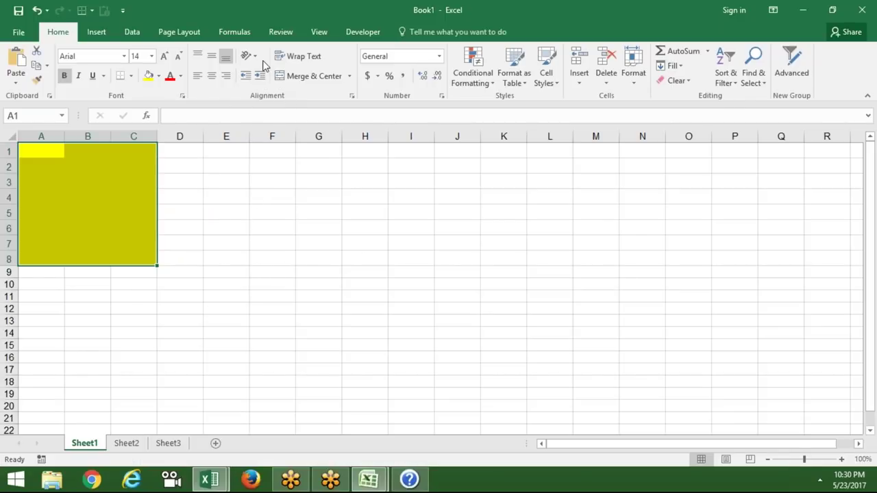
Select F3 and record Macro3 applying Align Right to it, then switch to the VBA editor.
click(258, 183)
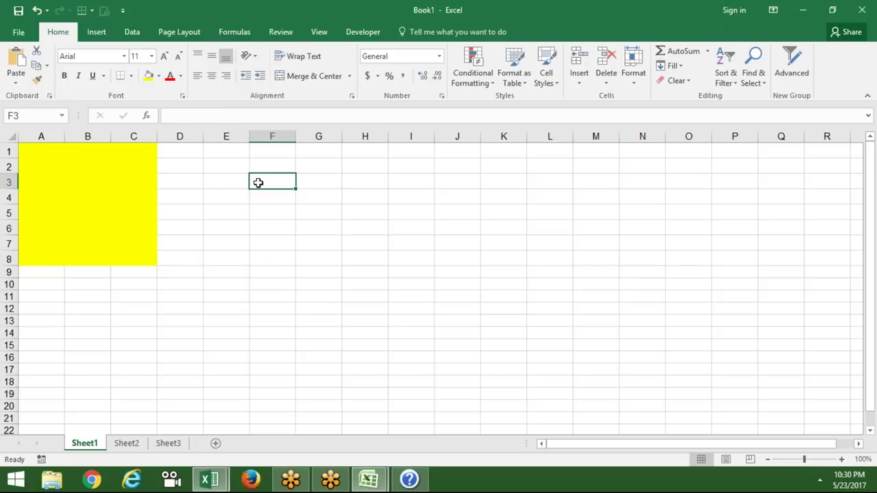
click(41, 459)
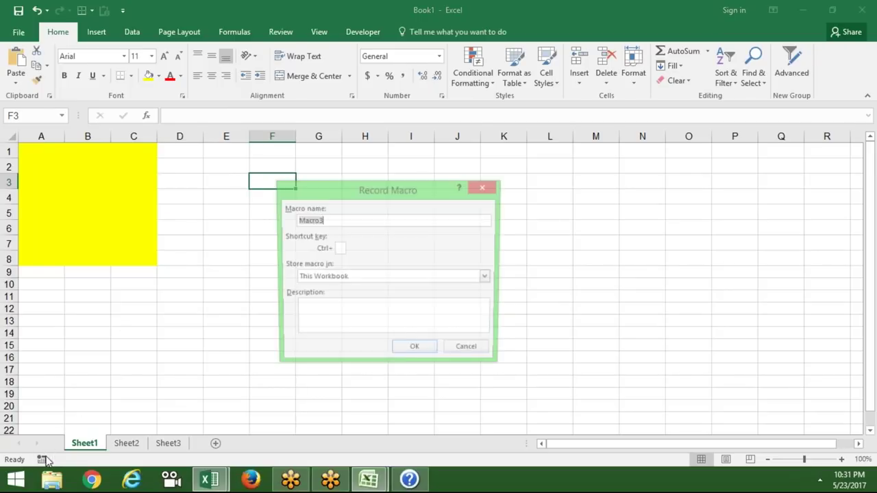
click(417, 351)
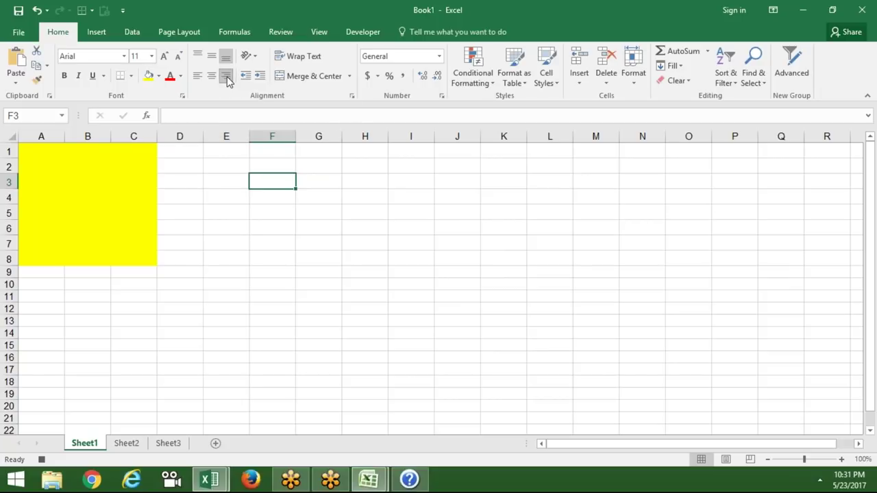
click(42, 459)
key(alt+F11)
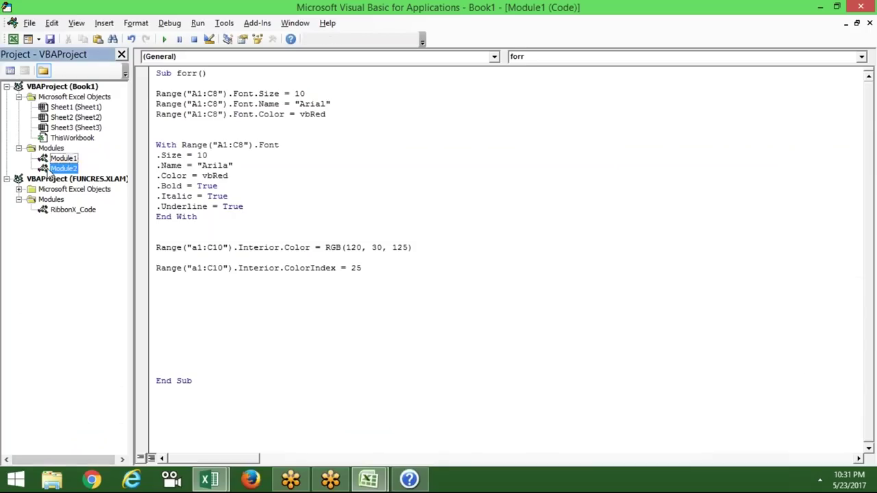
Open Module2 and select Macro3's HorizontalAlignment and VerticalAlignment lines, briefly glancing at Excel.
double_click(47, 170)
click(208, 349)
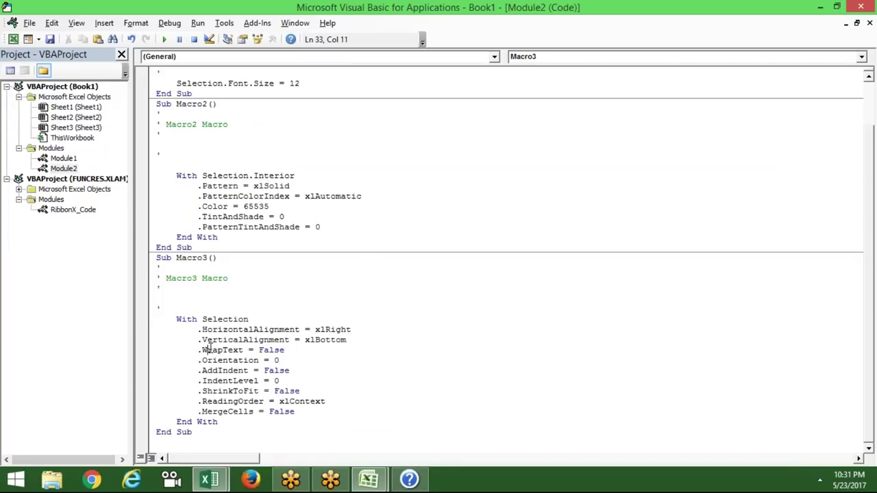
key(Up)
key(Left)
key(Left)
key(shift+Up)
key(Down)
key(shift+Down)
key(alt+F11)
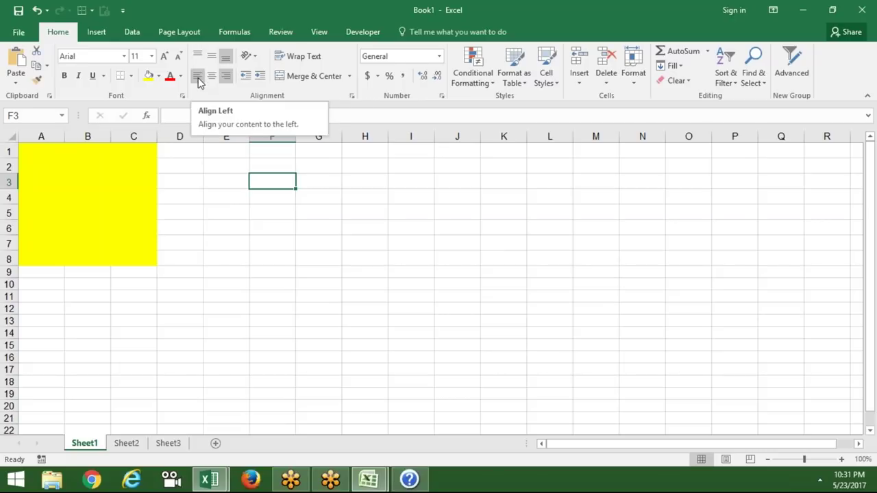
key(alt+Tab)
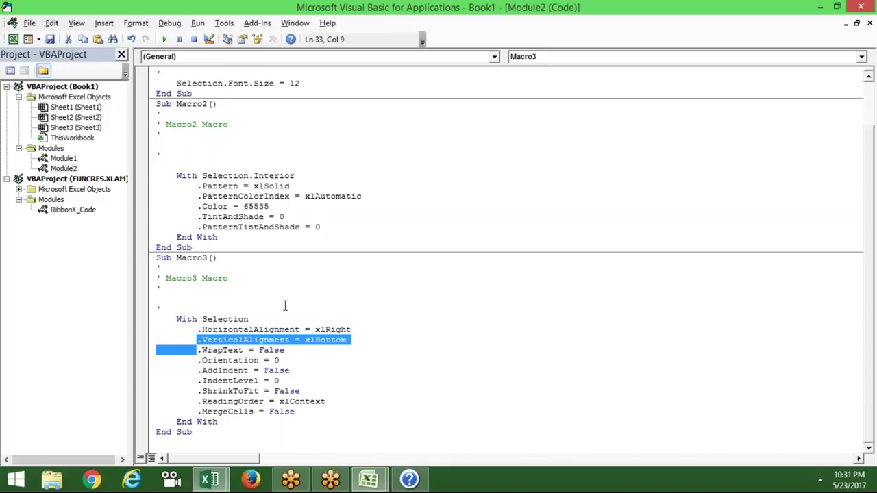
Highlight the recorded values xlRight, xlBottom, WrapText False and Orientation 0, then return to Excel.
double_click(327, 329)
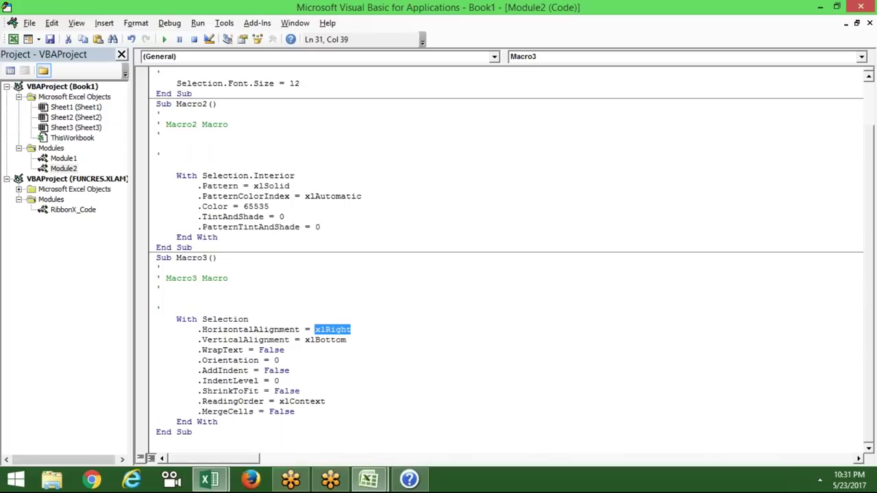
double_click(322, 341)
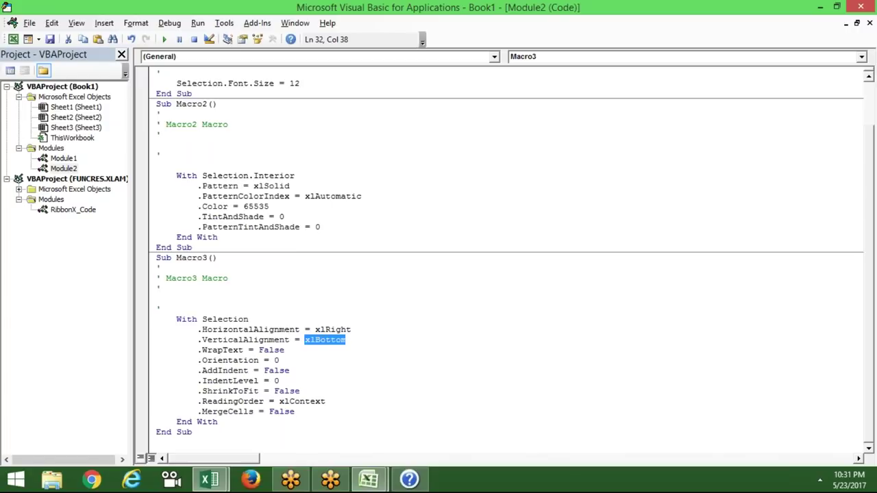
click(302, 350)
double_click(303, 350)
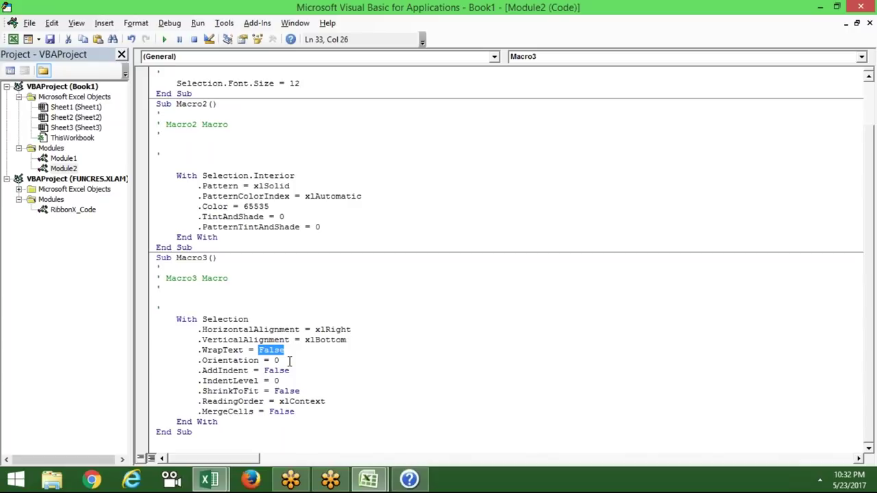
click(289, 361)
double_click(289, 361)
key(alt+Tab)
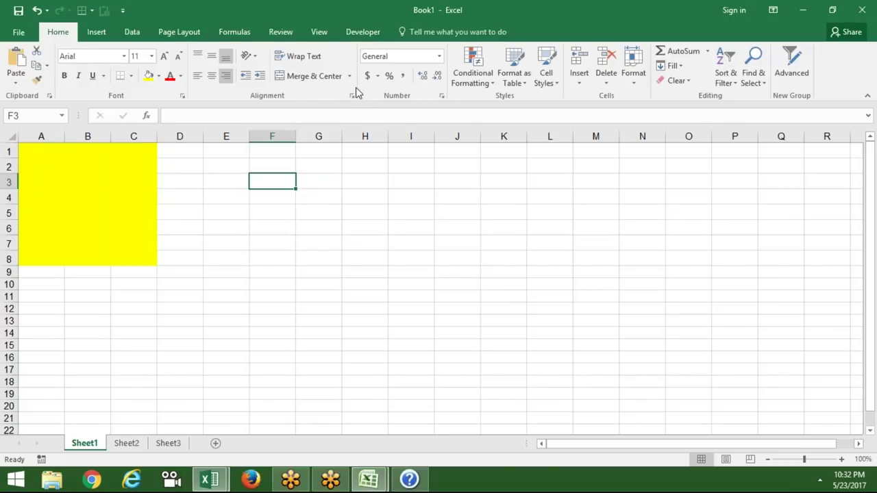
Set F3's text orientation to -45 degrees in Format Cells and enter 'a' there.
click(255, 56)
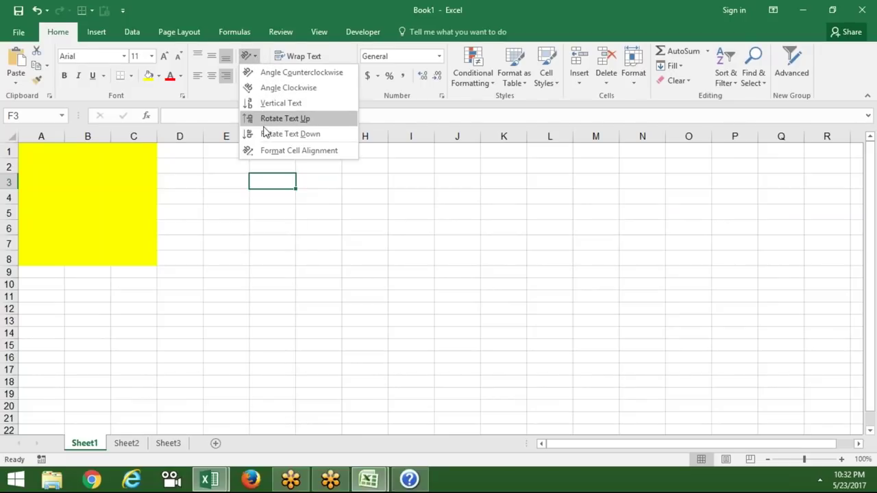
click(370, 104)
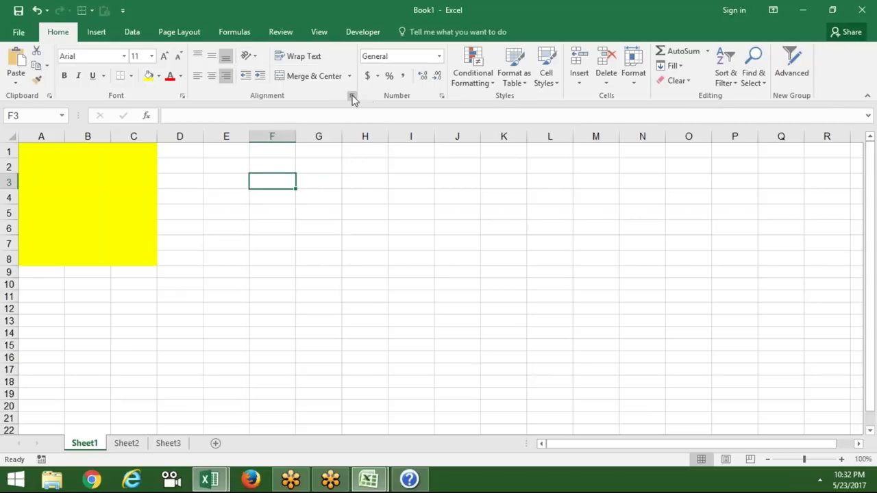
click(352, 97)
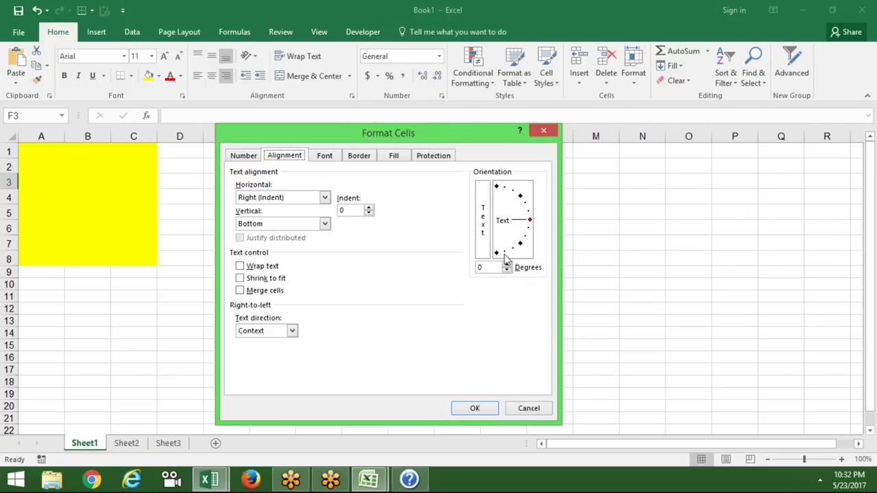
drag(527, 220, 522, 248)
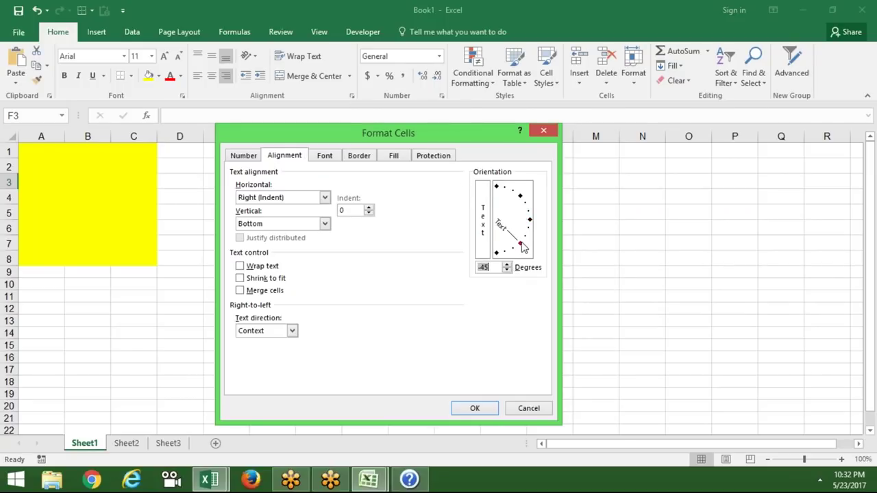
click(475, 408)
text(a)
key(Return)
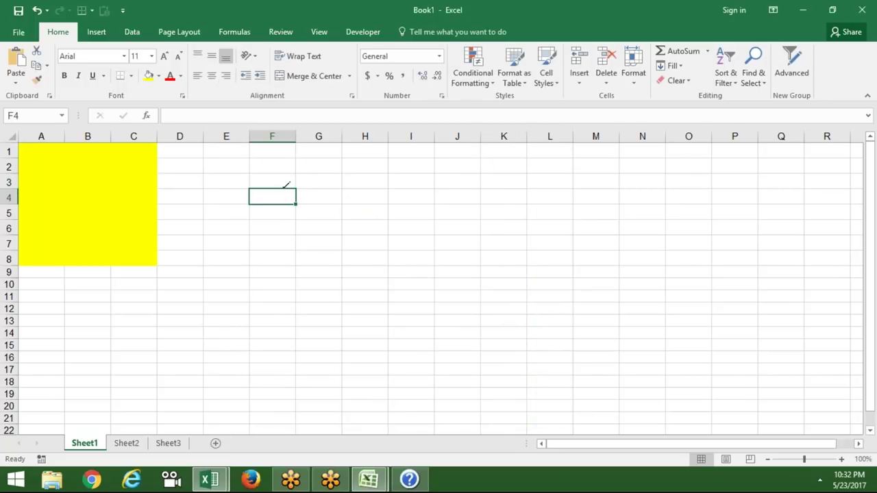
click(467, 407)
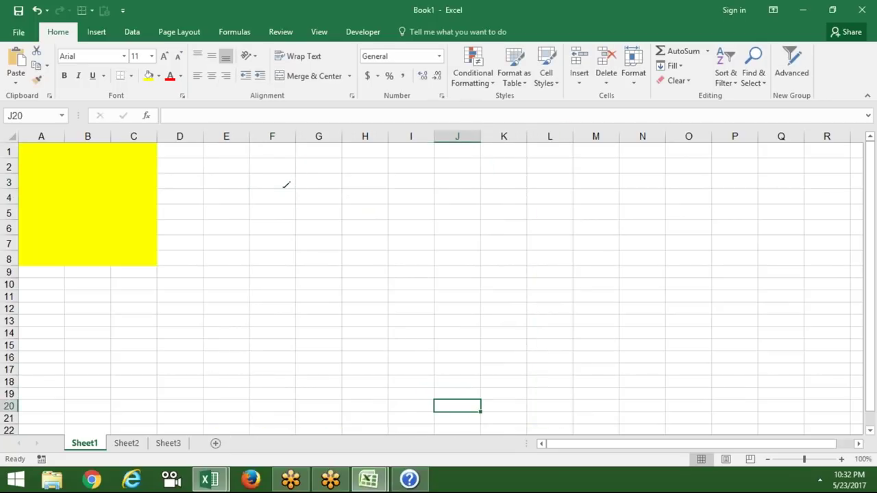
Select the AddIndent property in Module2's Macro3 code, then return to Excel.
key(alt+F11)
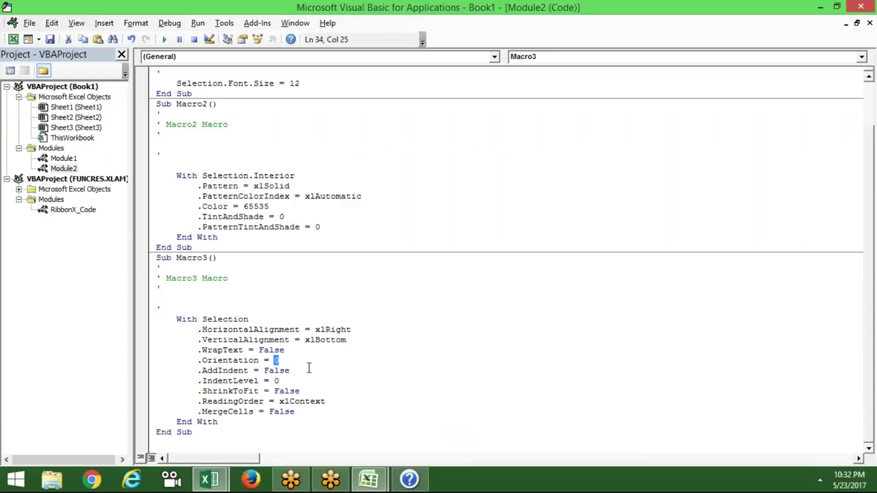
click(196, 371)
drag(197, 371, 248, 376)
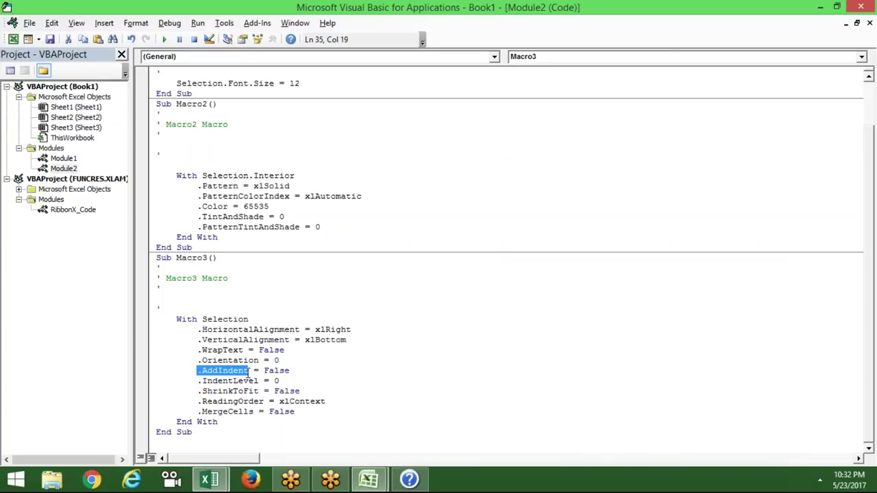
key(alt+Tab)
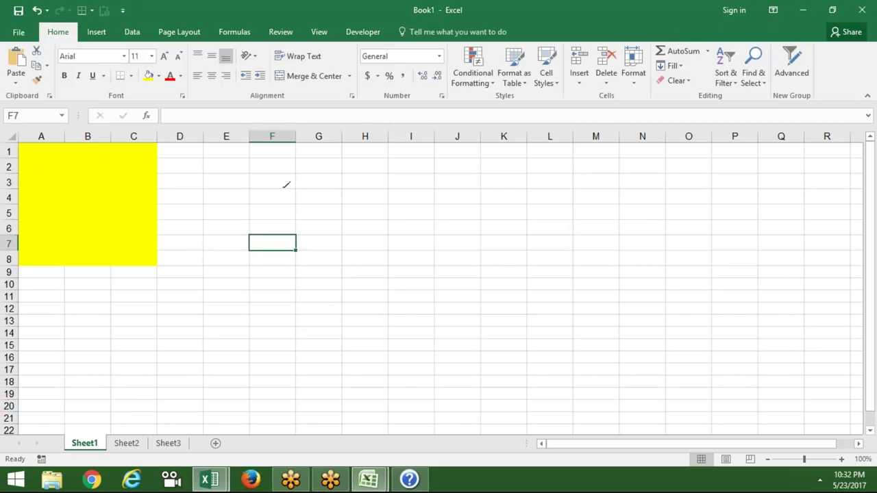
Enter a name in F7 and widen column F considerably.
text(Sujeet)
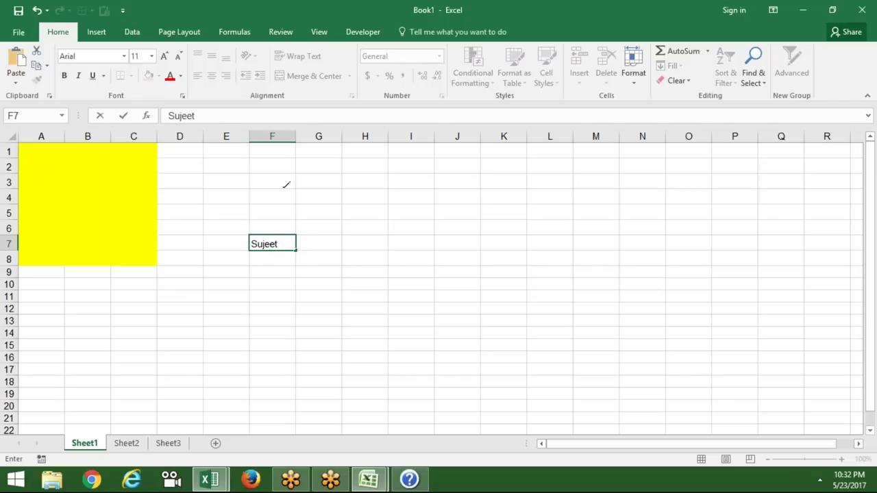
key(ctrl+Return)
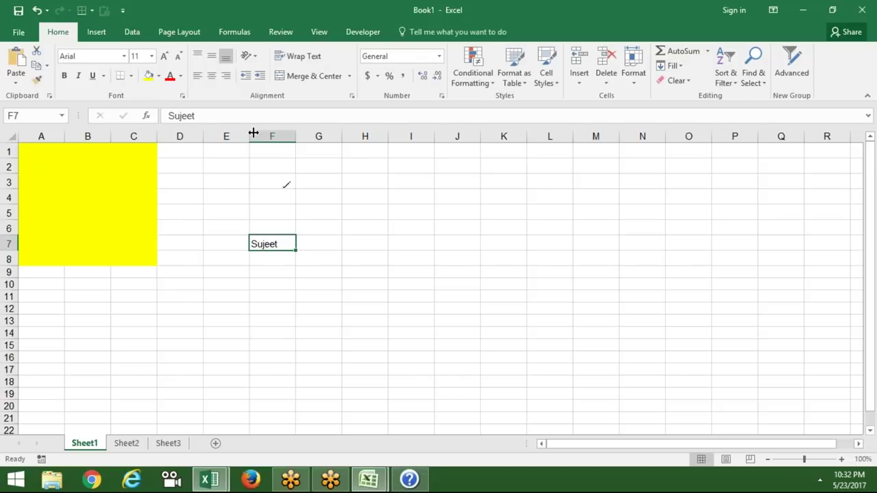
click(261, 78)
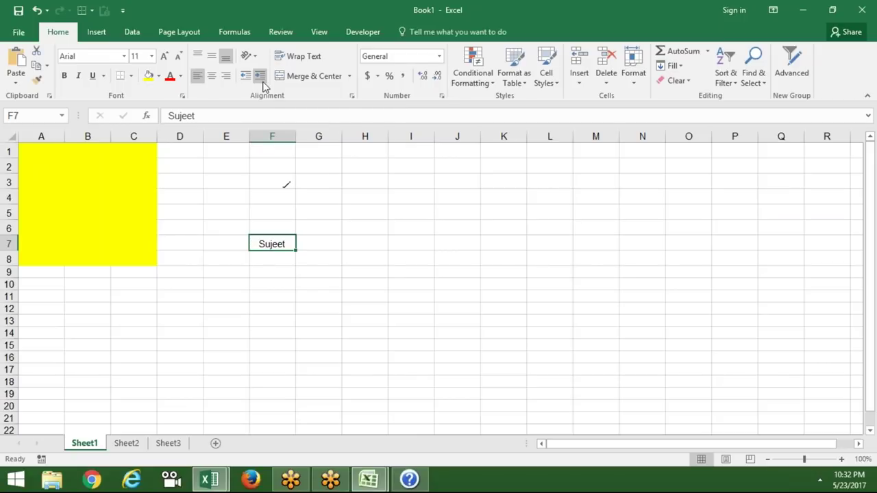
click(245, 76)
drag(295, 137, 413, 137)
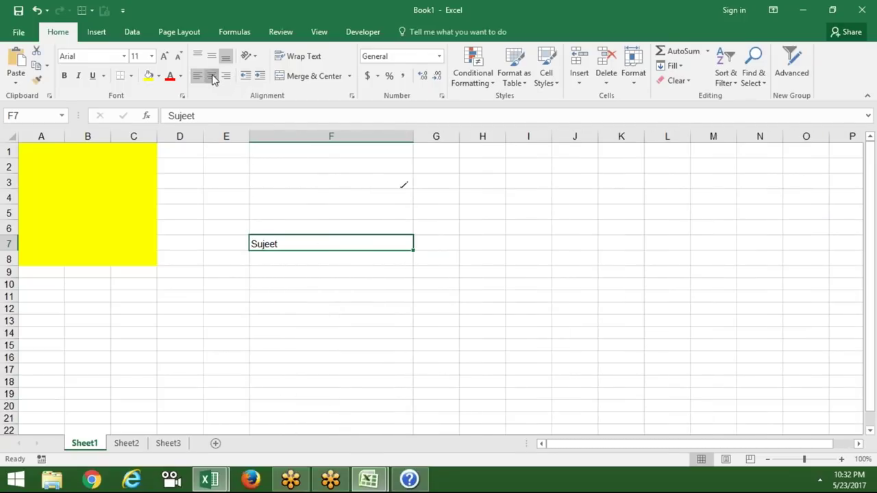
Left-align the F7 entry with two indent levels, then switch to the VBA editor.
click(213, 78)
click(201, 79)
click(260, 76)
click(261, 78)
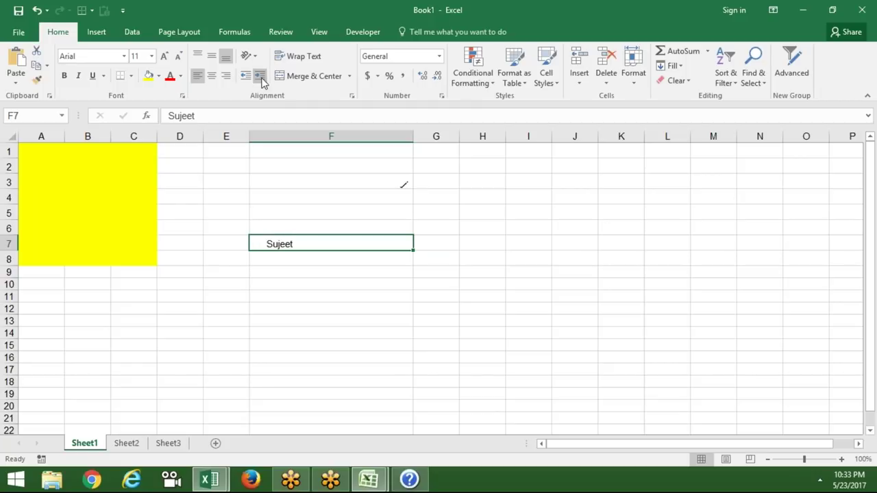
key(alt+F11)
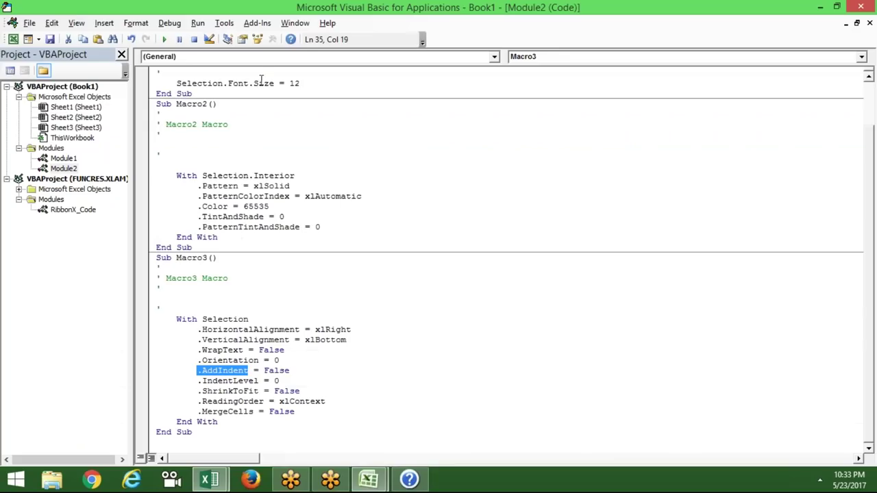
Delete the .ReadingOrder line from Macro3's alignment block.
click(290, 370)
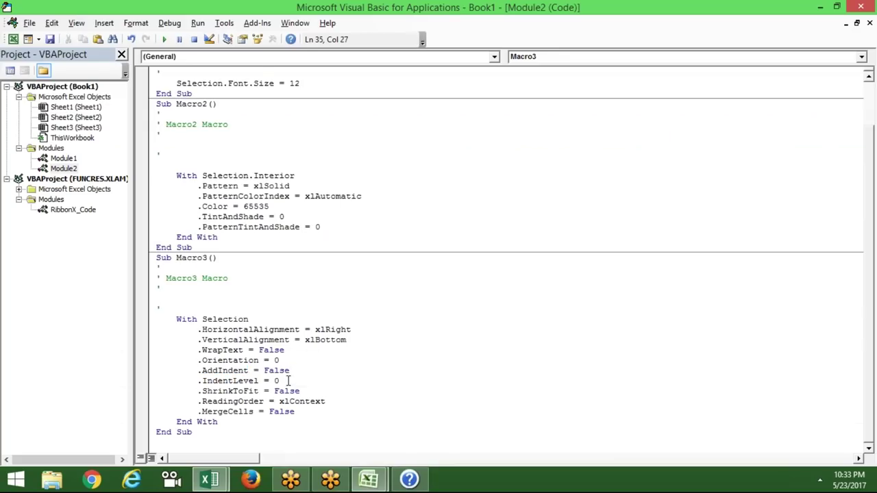
double_click(287, 381)
click(291, 390)
drag(327, 402, 196, 402)
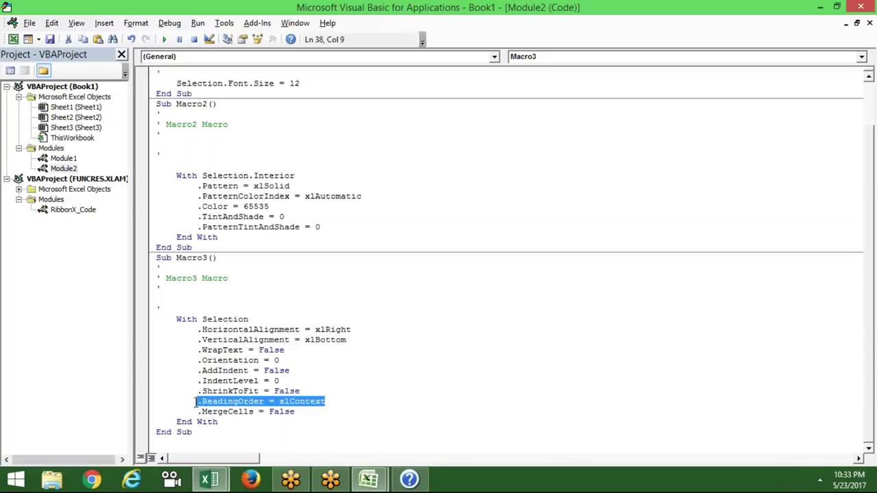
key(Delete)
Align the .MergeCells = False line directly under ShrinkToFit, then open Module1's forr code.
double_click(237, 412)
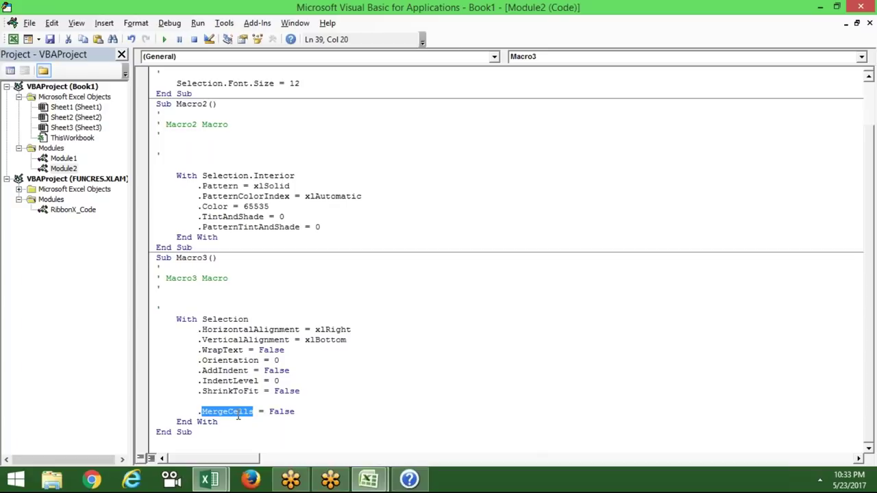
click(224, 401)
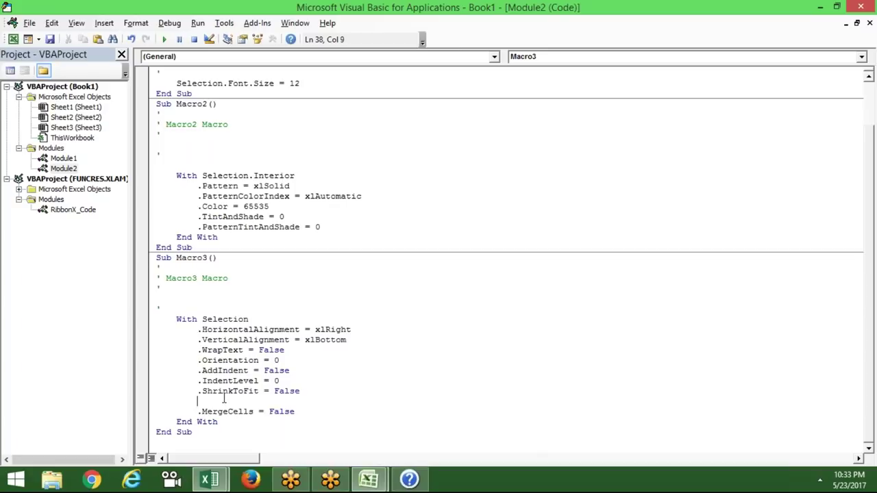
key(Delete)
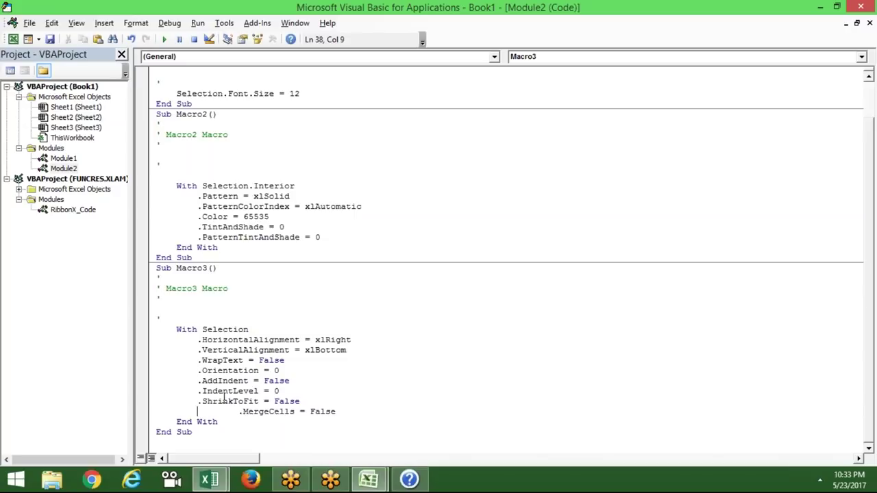
key(Delete)
key(Delete)
key(Delete)
key(Delete)
key(Delete)
key(Delete)
key(Delete)
key(Delete)
key(Down)
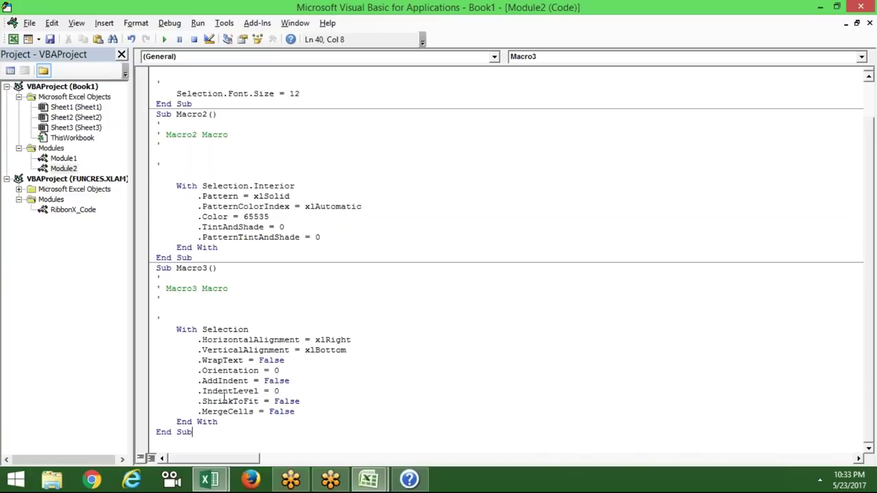
double_click(62, 158)
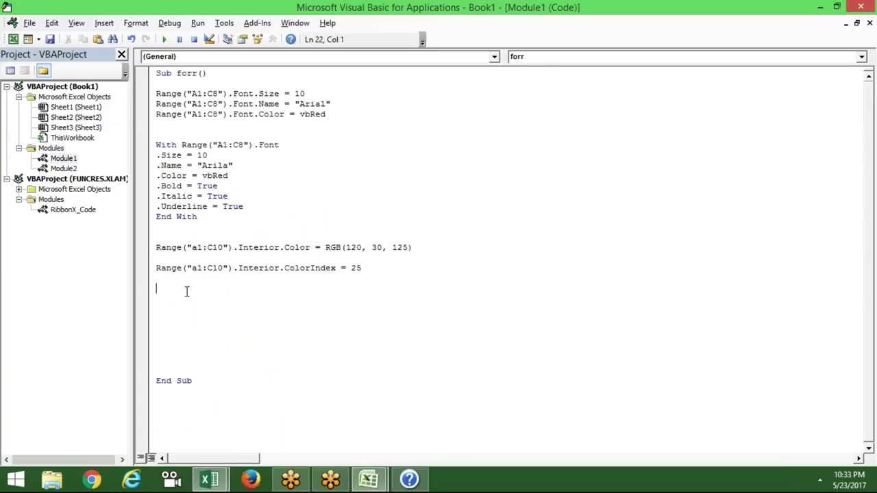
Add Range("A1:C10").Borders.LineStyle = 1 to forr and open F1 Help on LineStyle.
text(range)
text(()
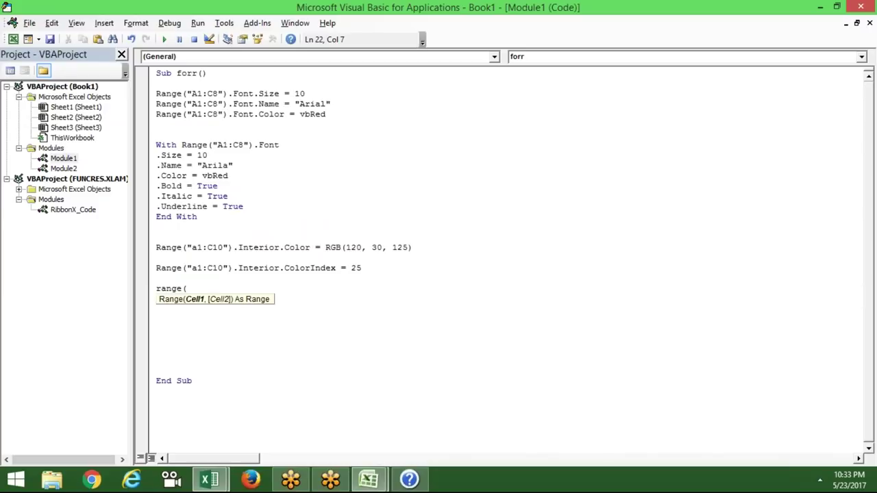
text("A1:C10").bo)
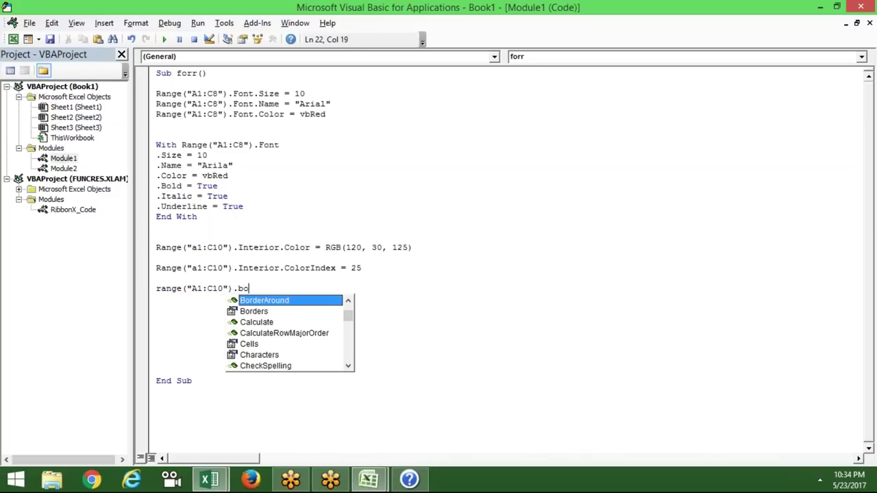
key(Down)
key(Tab)
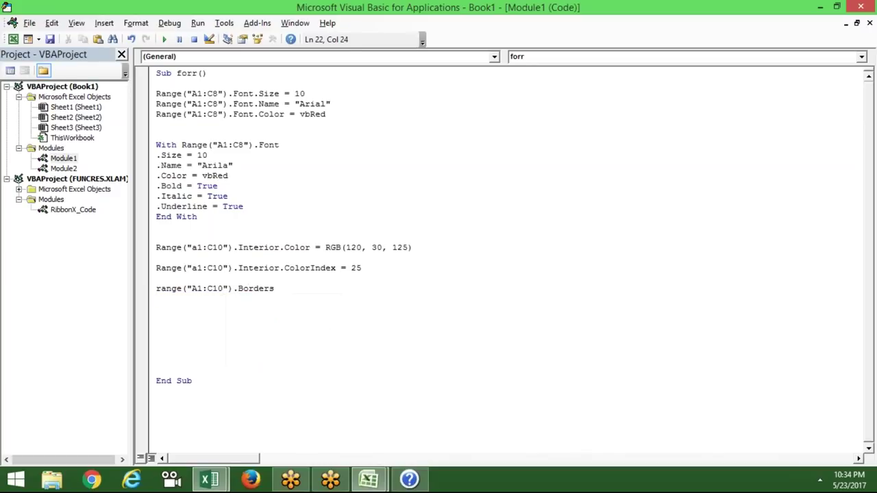
text(.)
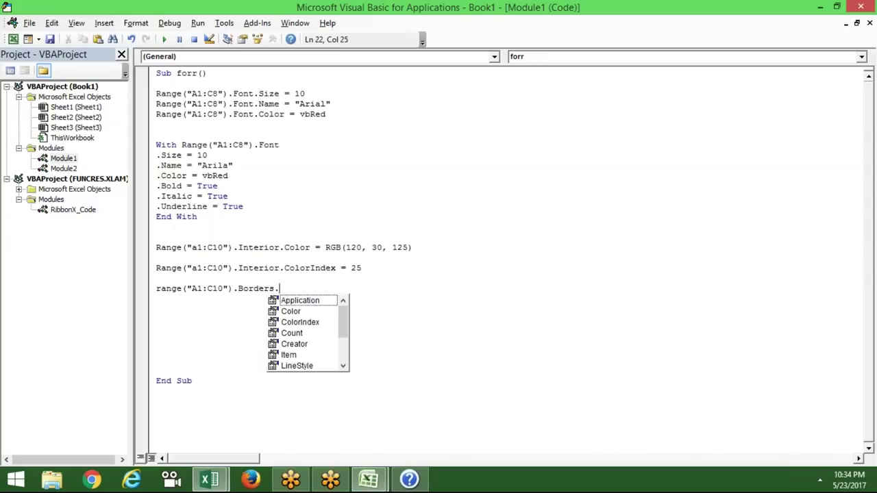
text(li)
key(Tab)
text(=1)
key(Return)
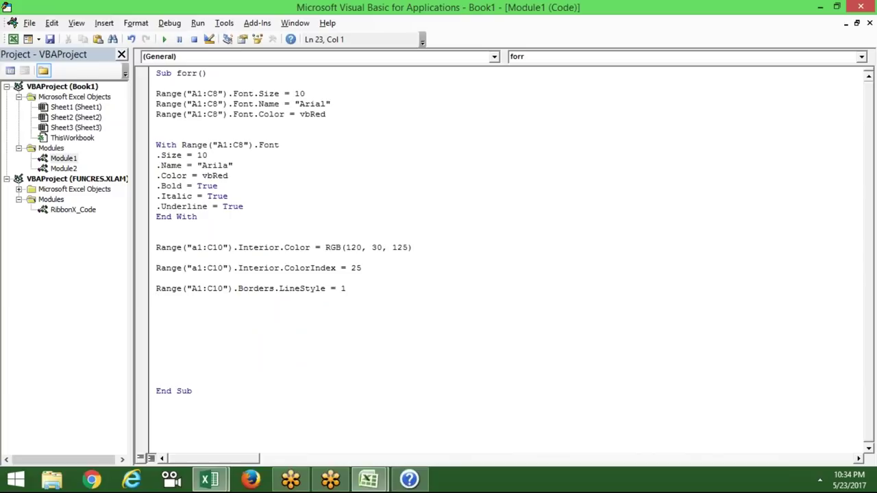
double_click(299, 289)
key(ctrl+c)
key(F1)
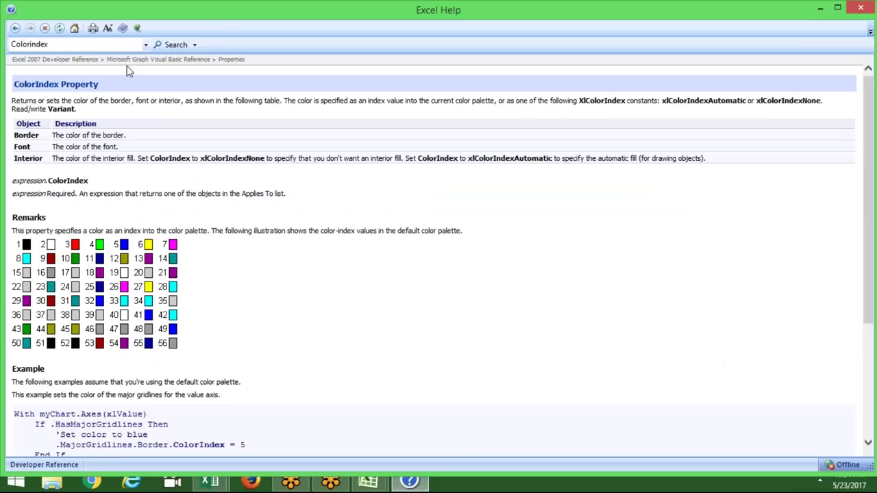
Search Help for LineStyle and open the XlLineStyle enumeration showing xlContinuous as 1.
click(76, 45)
key(ctrl+v)
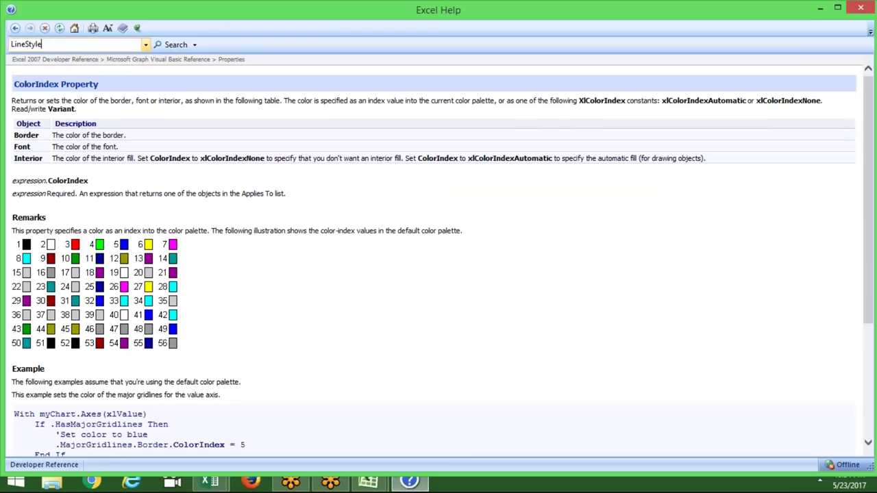
key(Return)
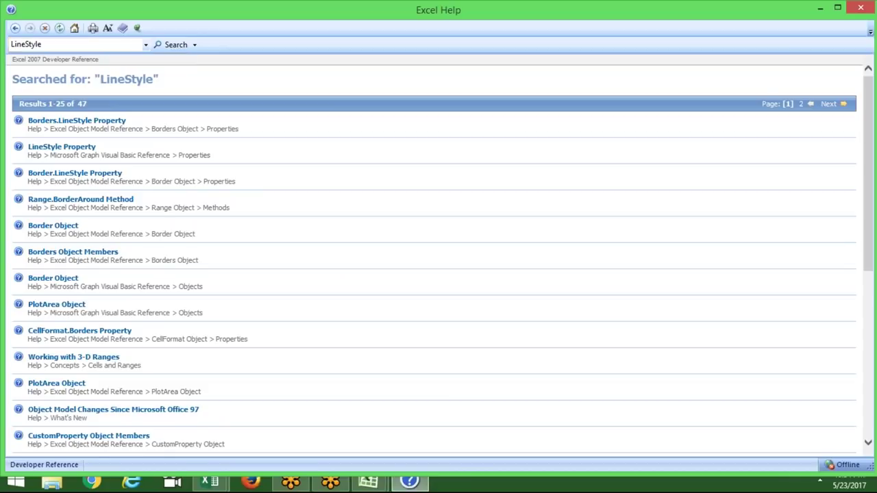
click(88, 123)
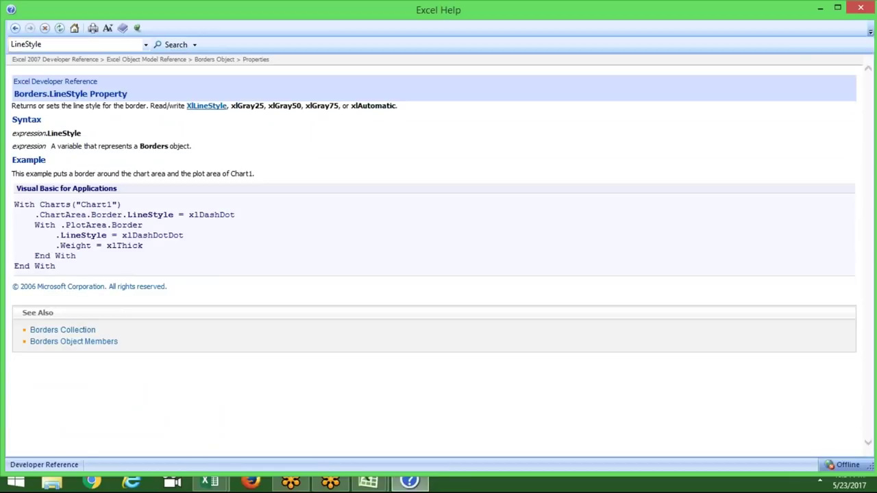
click(205, 106)
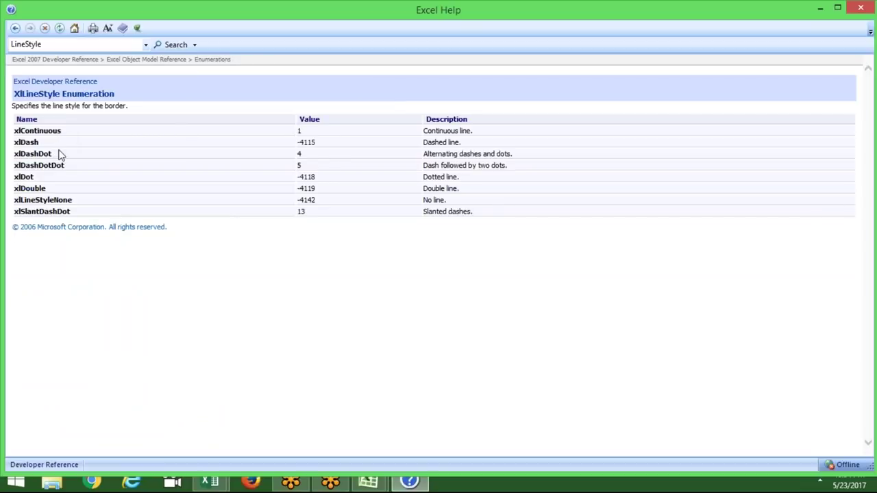
double_click(66, 212)
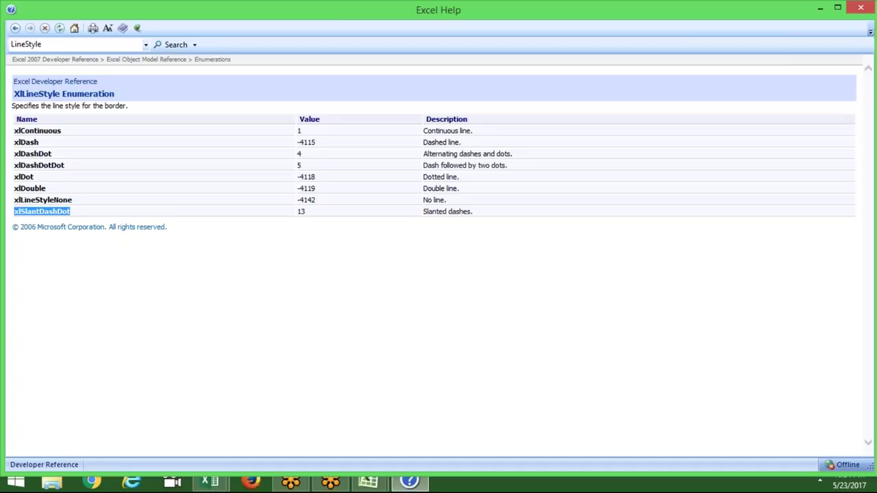
key(alt+Tab)
key(alt+Tab)
key(alt+Tab)
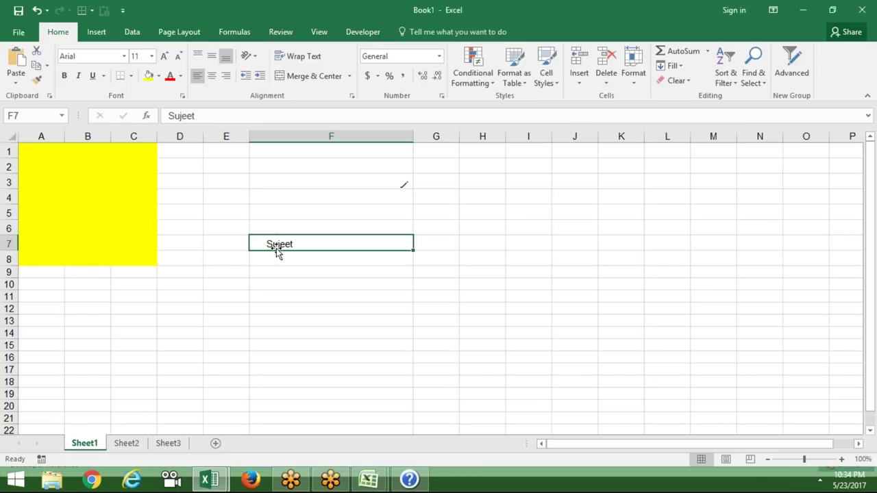
right_click(278, 251)
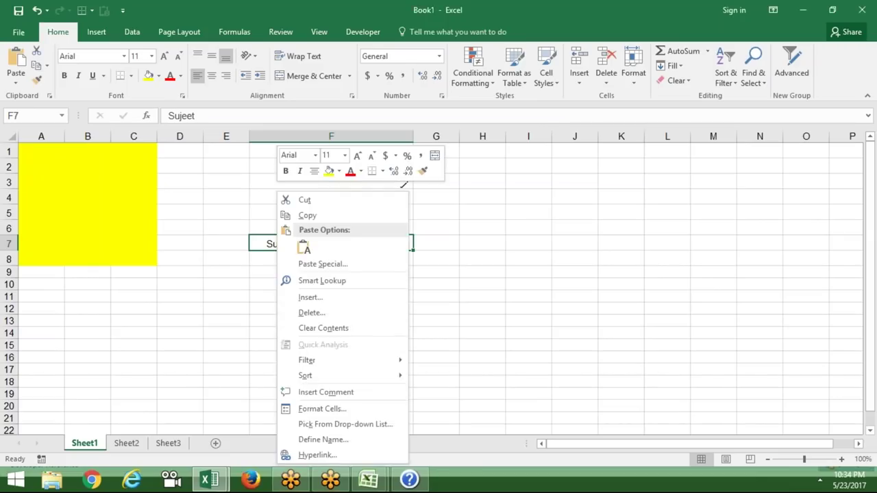
click(315, 409)
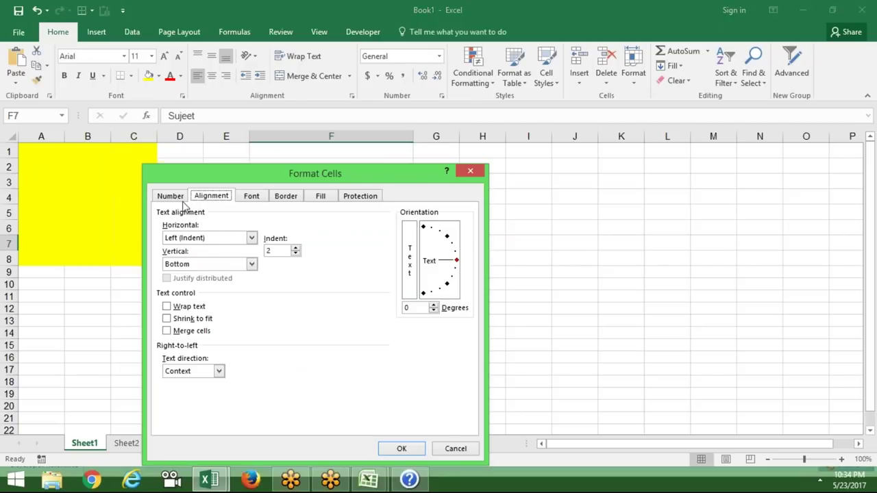
click(285, 200)
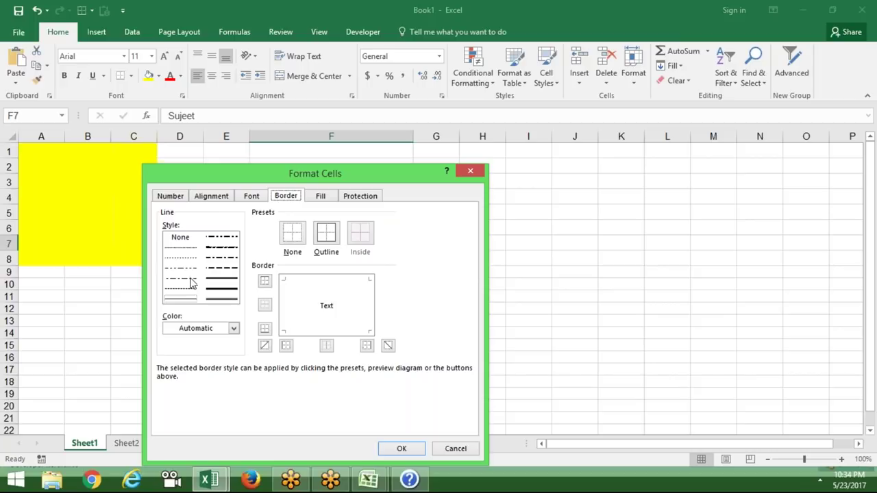
click(188, 302)
click(401, 449)
Reuse the copied Range("A1:C10").Borders text to add a .Color = vbRed line.
key(alt+Tab)
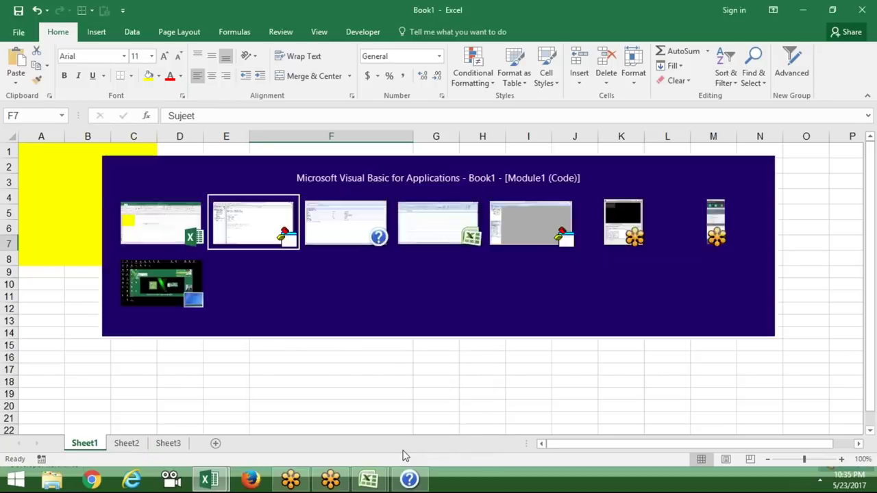
click(356, 289)
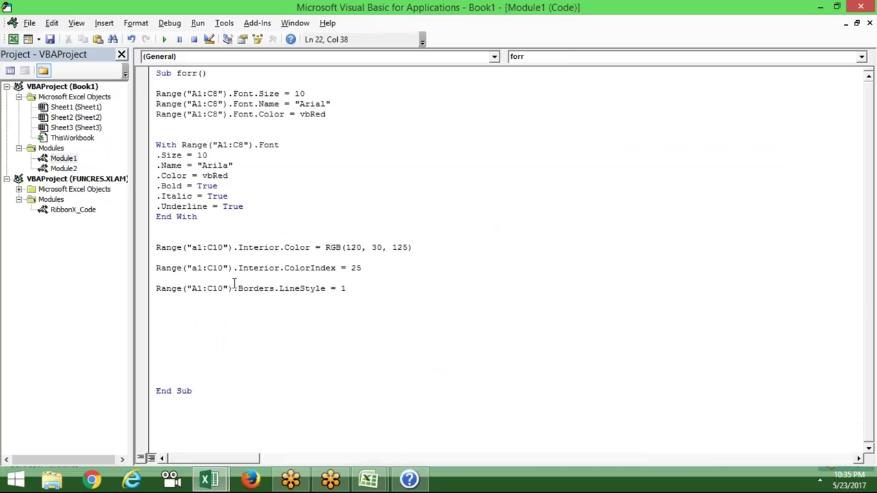
drag(274, 288, 157, 288)
key(ctrl+c)
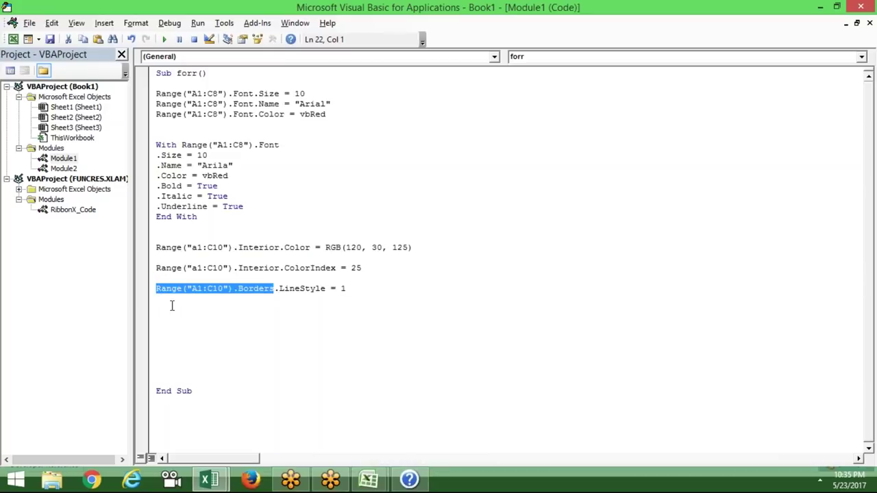
click(172, 307)
key(ctrl+v)
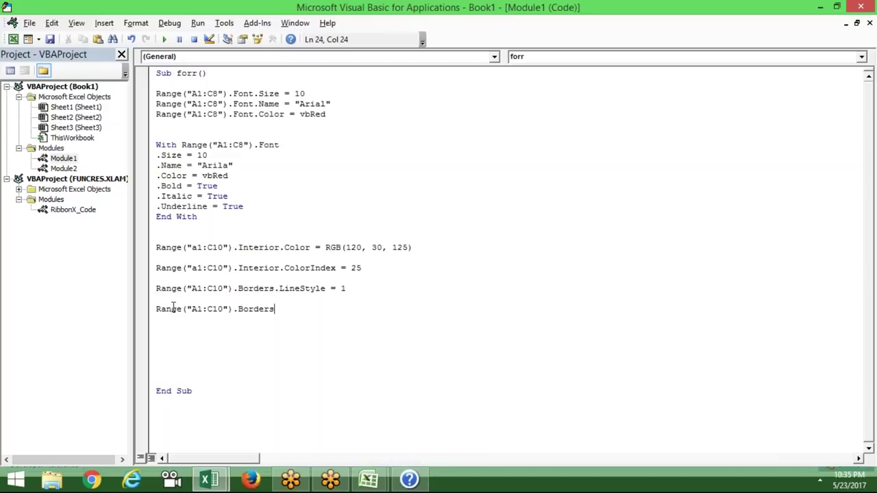
text(.co)
key(Tab)
text(=vbred)
key(Return)
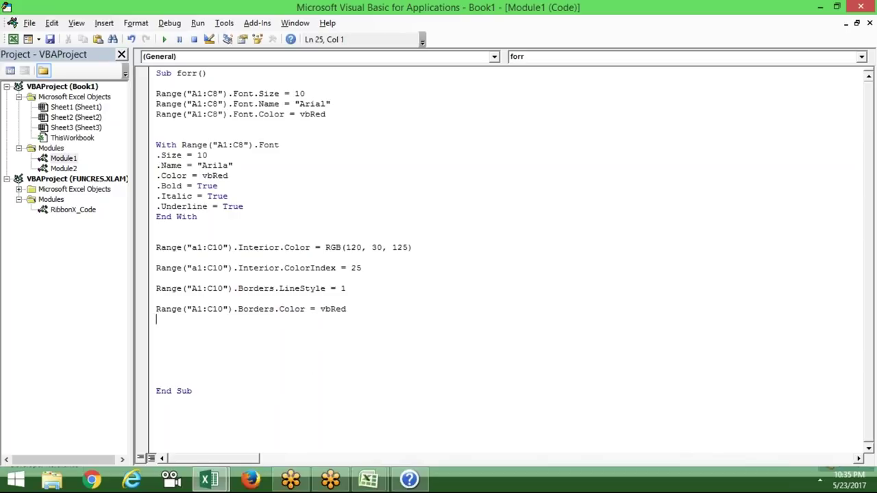
click(336, 309)
click(157, 298)
key(Delete)
Add Range("A1:C10").Borders.Weight = xlThin below the Color line.
click(156, 309)
text(Range("A1:C10").Borders.)
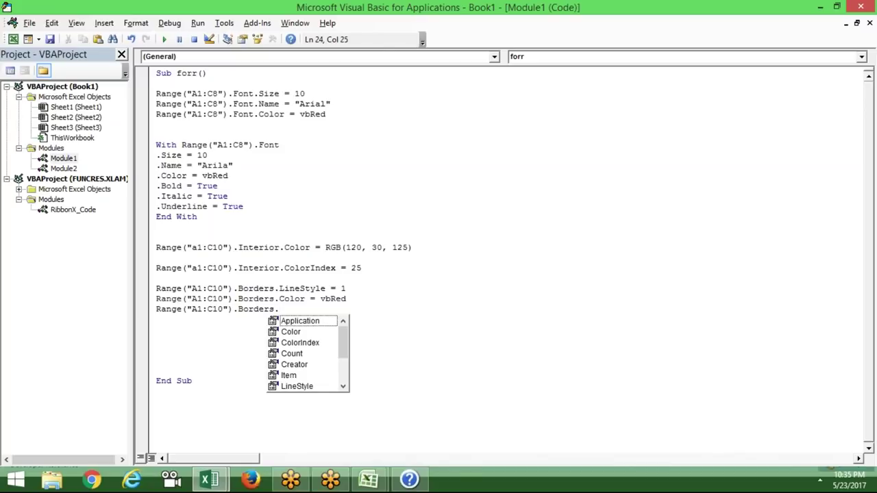
text(th)
key(BackSpace)
key(BackSpace)
text(w)
key(Tab)
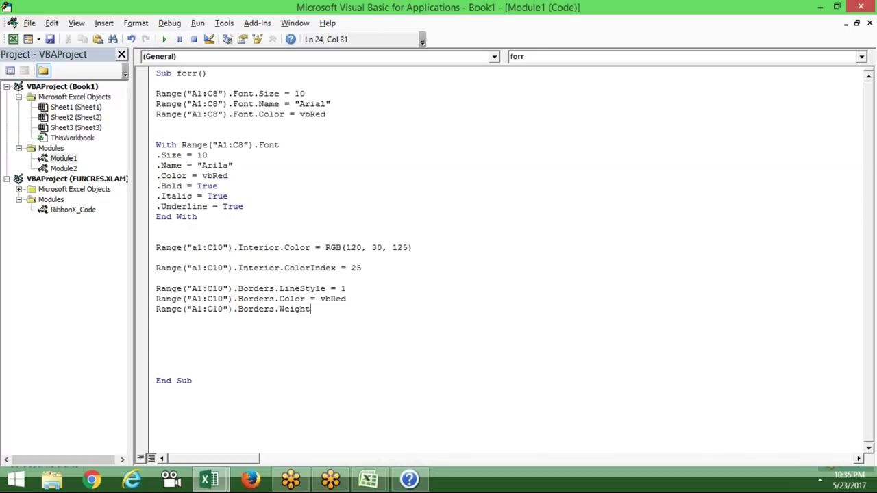
text(= xlthin)
key(Return)
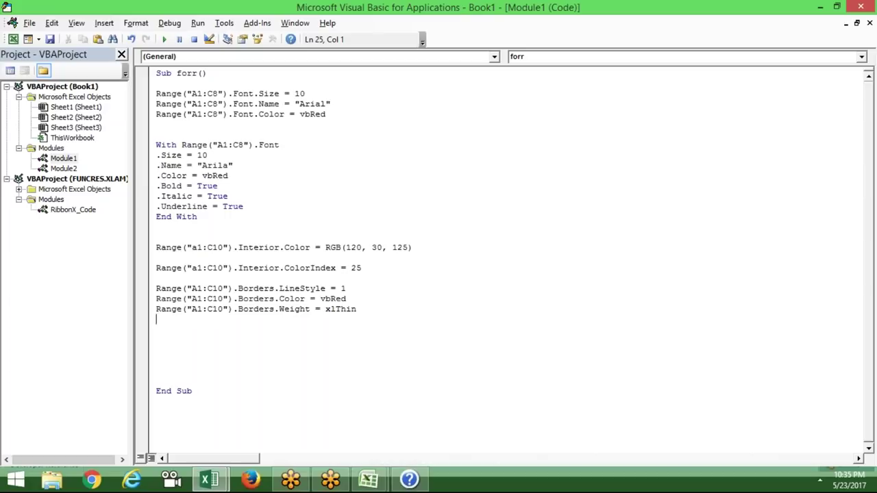
Select cells D11:F17 on the worksheet and glance at the border options list.
key(alt+F11)
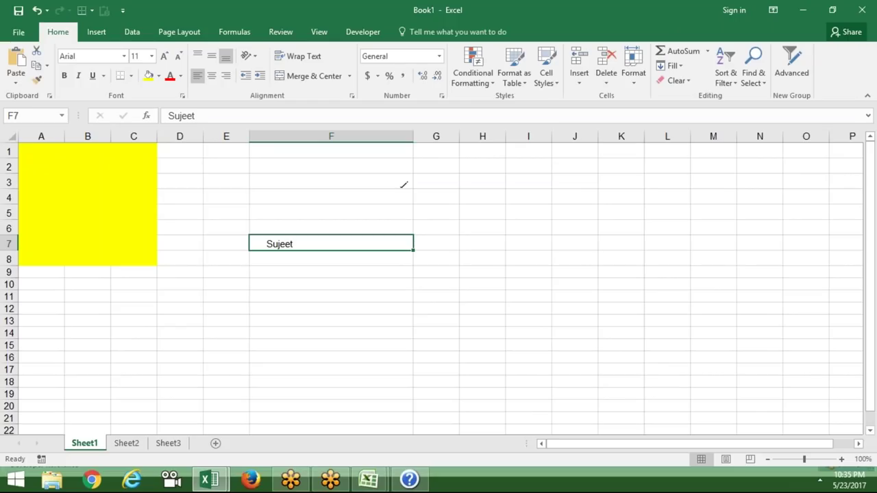
drag(183, 294, 261, 372)
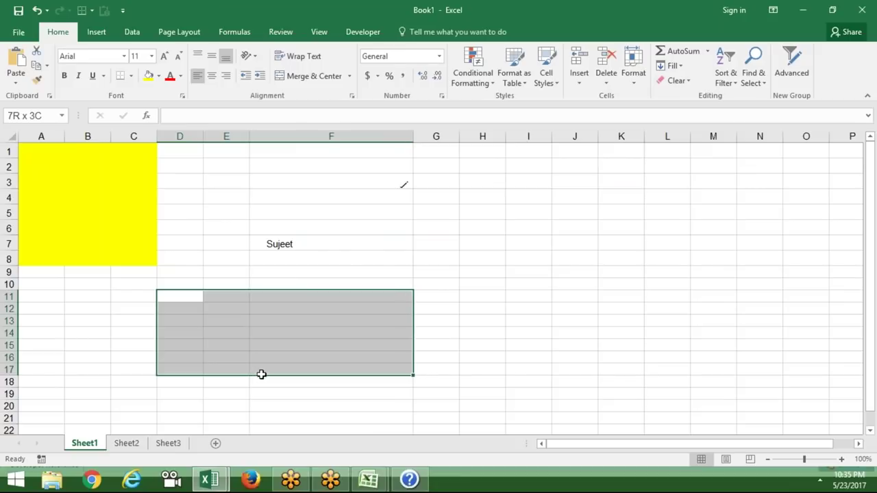
click(132, 76)
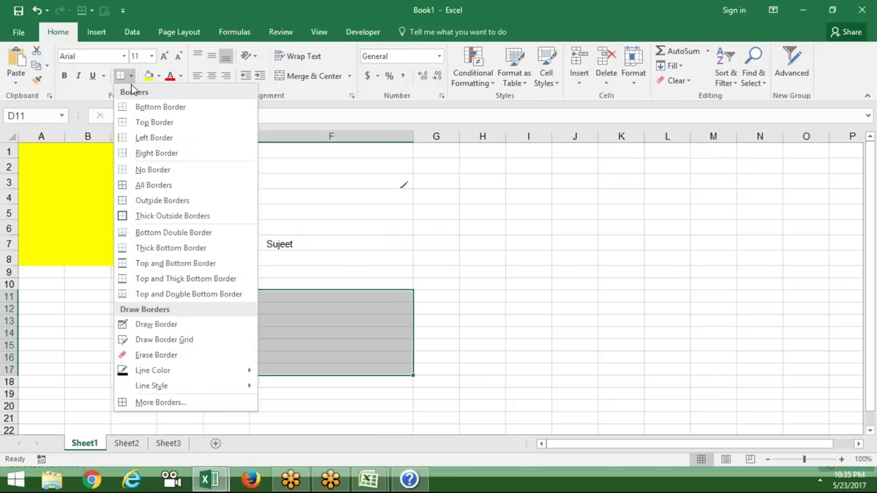
click(161, 201)
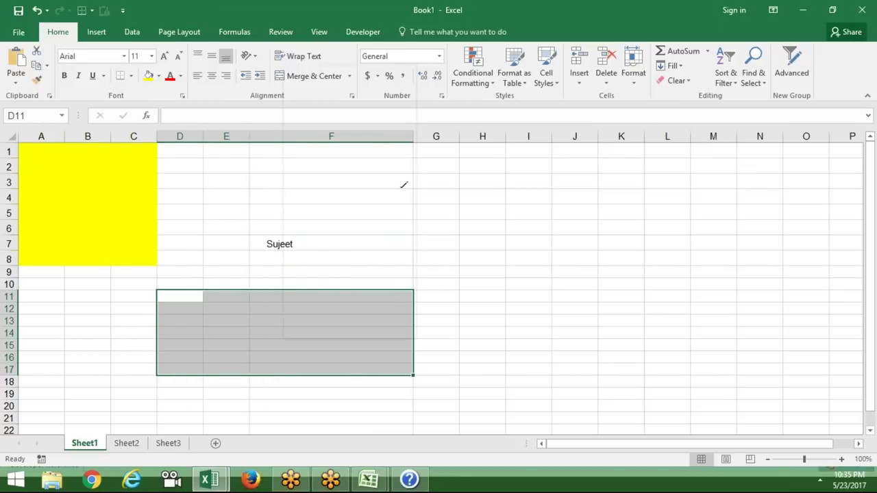
Try top, left, middle, diagonal and right border previews in Format Cells, then cancel unchanged.
right_click(283, 338)
click(325, 288)
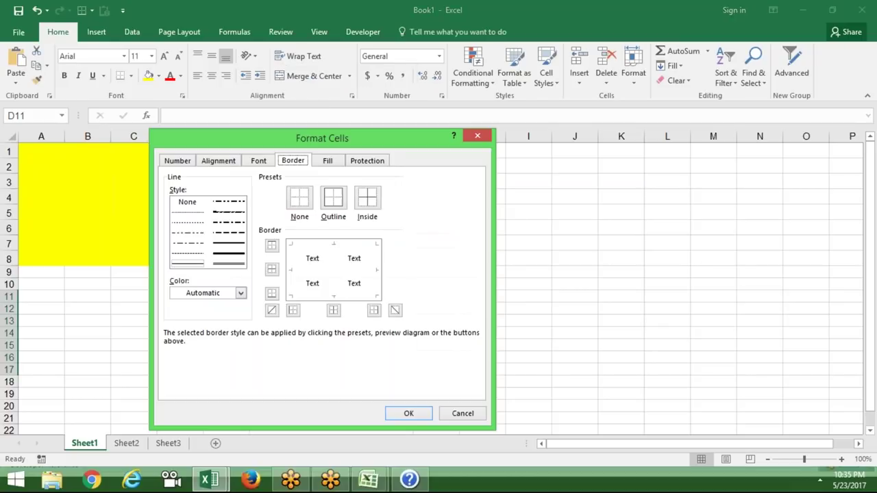
click(317, 247)
click(316, 247)
click(295, 265)
click(295, 265)
click(335, 272)
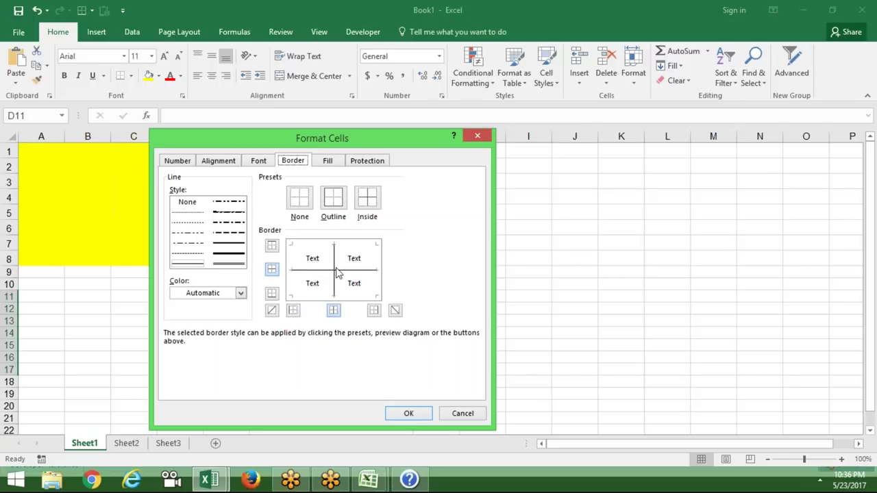
click(336, 274)
click(337, 275)
click(336, 274)
click(293, 308)
click(292, 308)
click(272, 310)
click(374, 311)
click(396, 311)
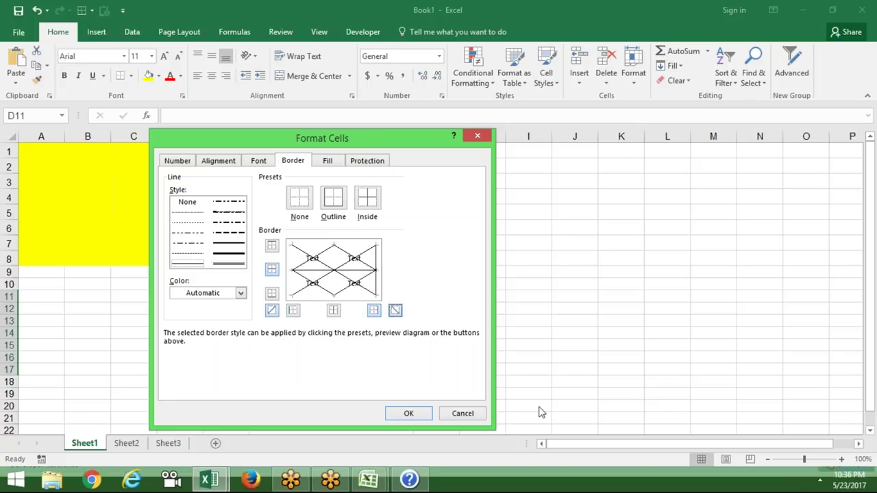
click(482, 414)
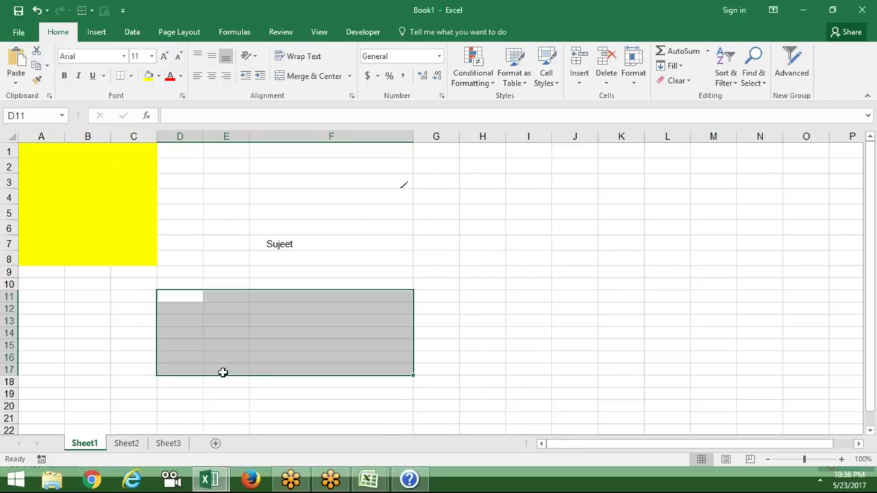
Record Macro4 applying Outside Borders to D11:F17, then stop recording and return to VBA.
click(41, 459)
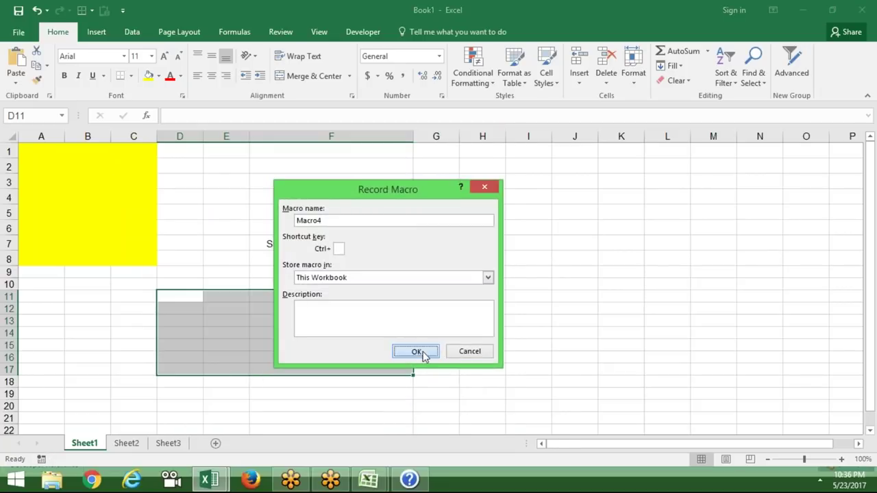
click(419, 353)
click(131, 76)
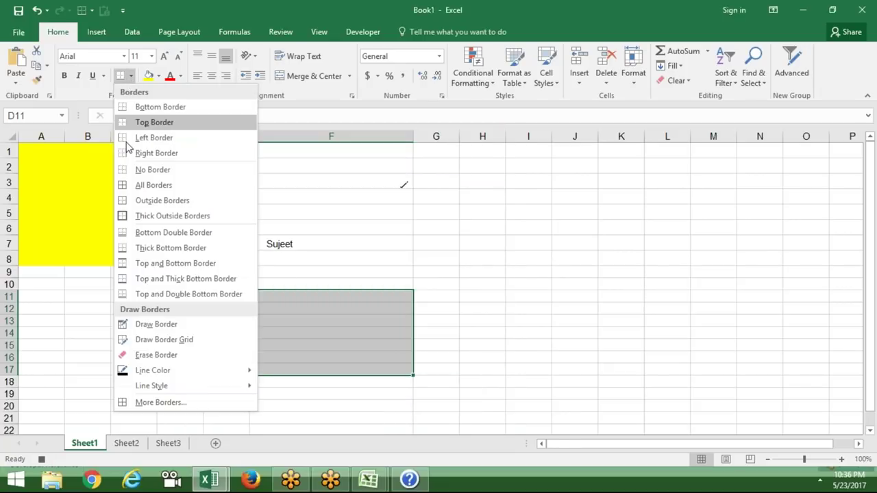
click(127, 199)
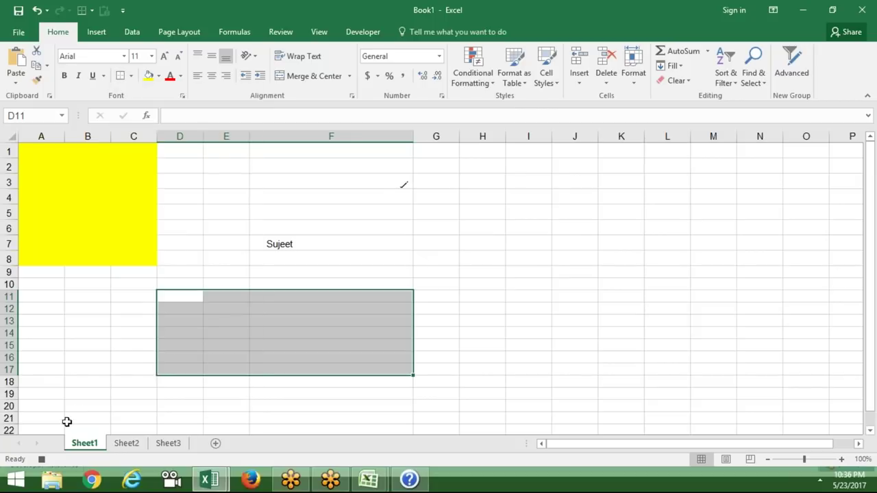
click(42, 459)
key(alt+F11)
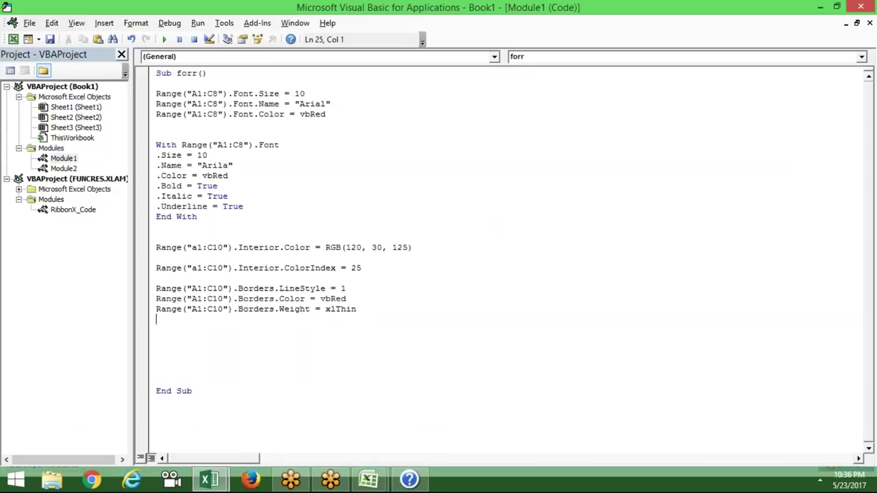
In Module2, highlight Macro4's xlEdgeLeft, xlEdgeTop, xlEdgeBottom and xlEdgeRight border blocks.
mouse_move(279, 289)
mouse_down()
mouse_move(330, 298)
mouse_move(341, 289)
mouse_up()
double_click(69, 168)
click(328, 187)
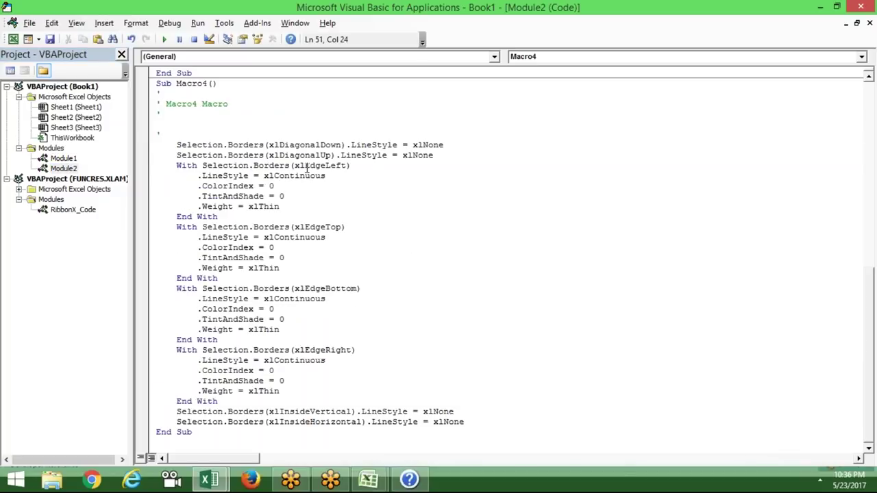
click(291, 166)
drag(298, 166, 345, 170)
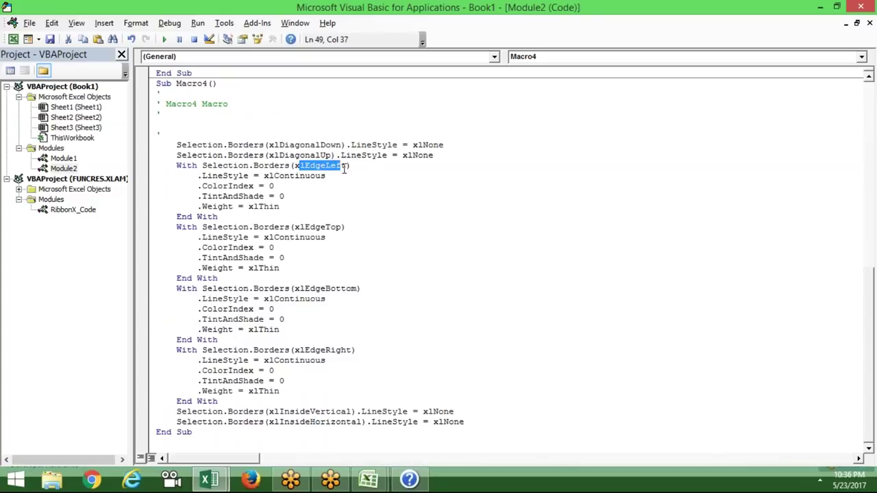
drag(295, 228, 337, 232)
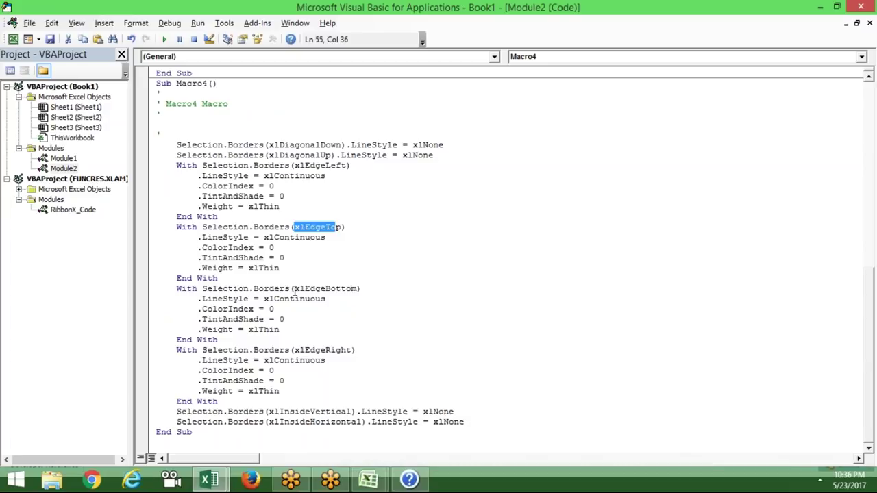
drag(293, 290, 346, 296)
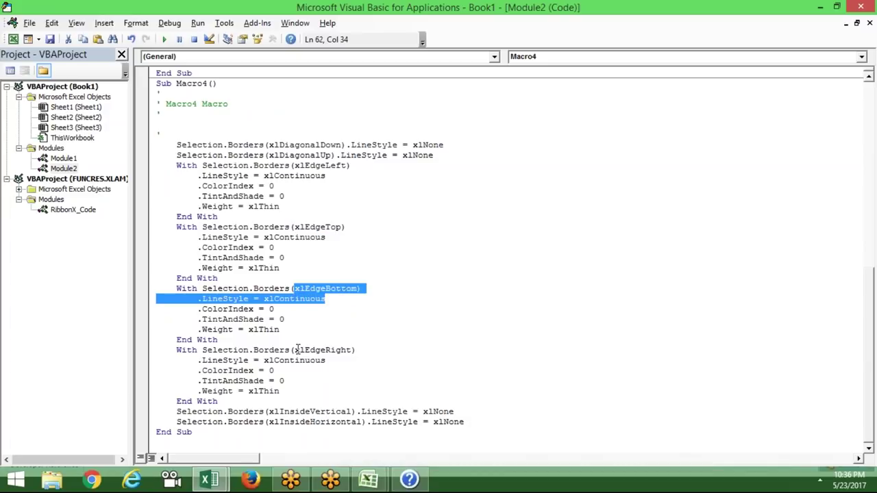
drag(293, 350, 340, 350)
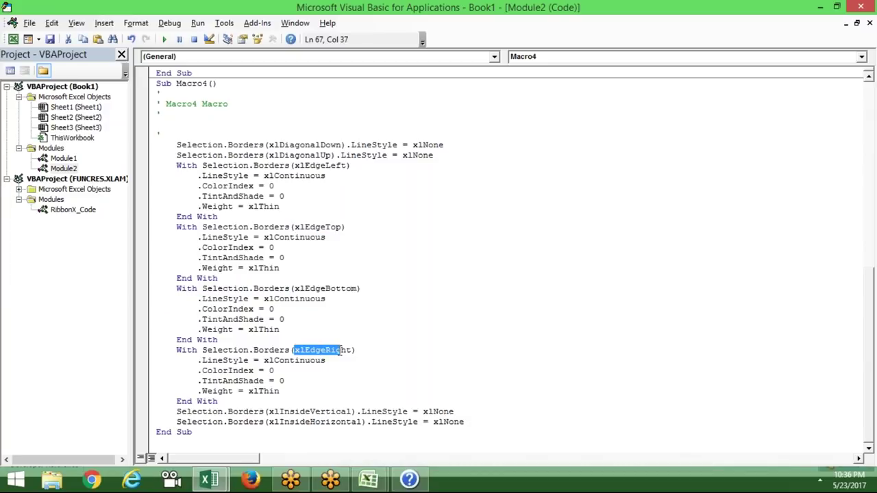
click(320, 427)
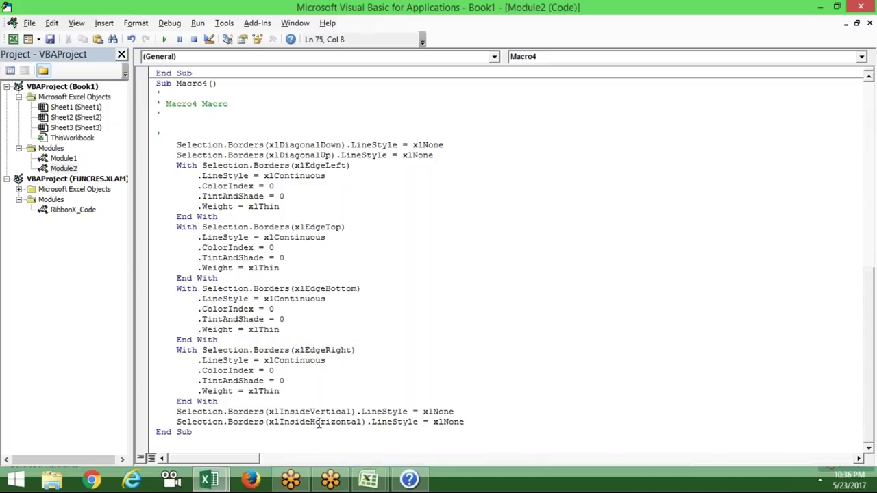
drag(356, 350, 293, 350)
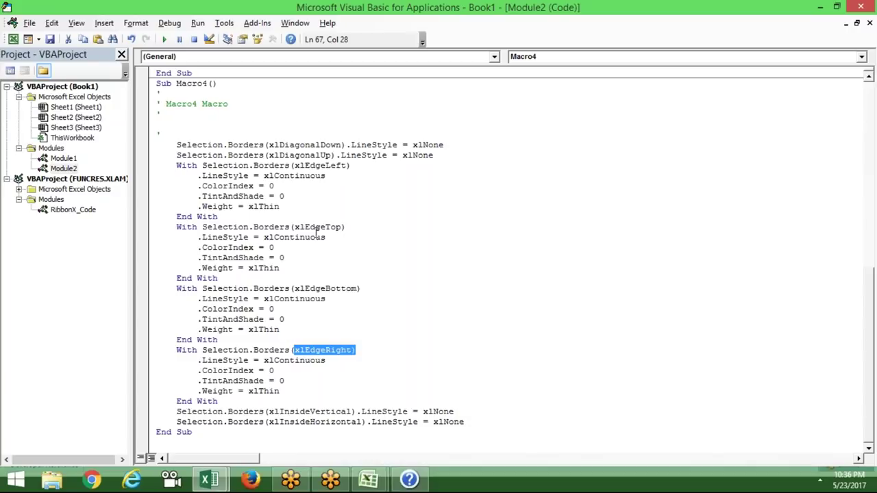
key(alt+Tab)
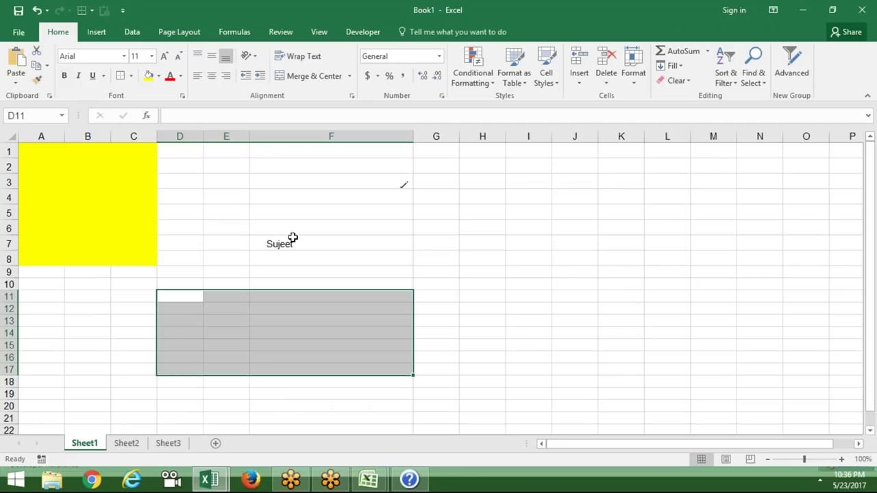
View the selected range's border settings in Format Cells and cancel without changes.
right_click(285, 316)
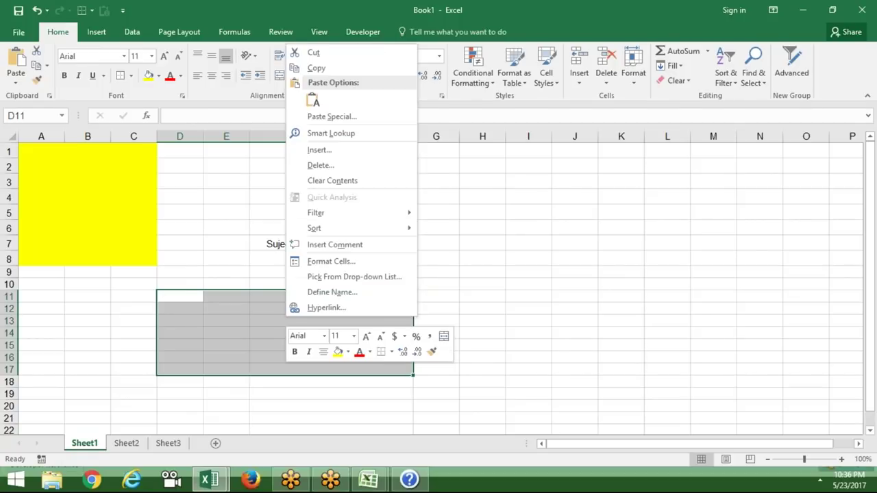
click(319, 264)
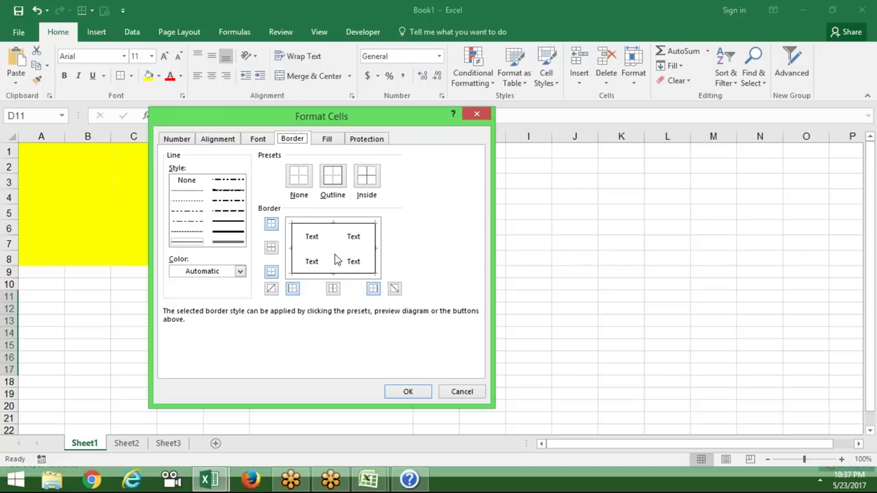
click(456, 392)
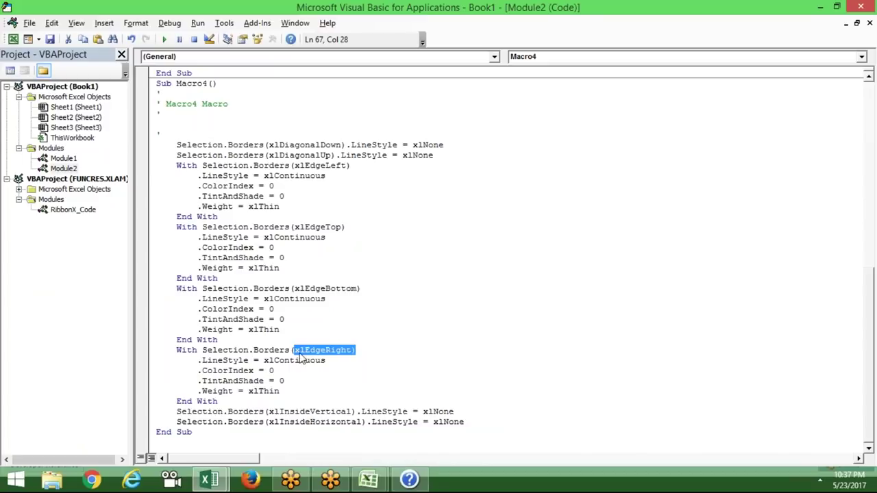
click(318, 360)
double_click(322, 351)
drag(331, 361, 264, 359)
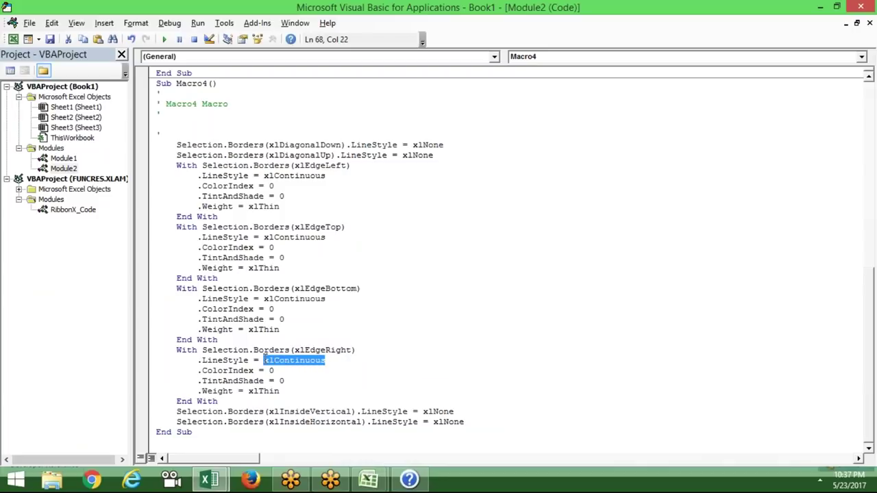
click(279, 392)
drag(279, 391, 248, 392)
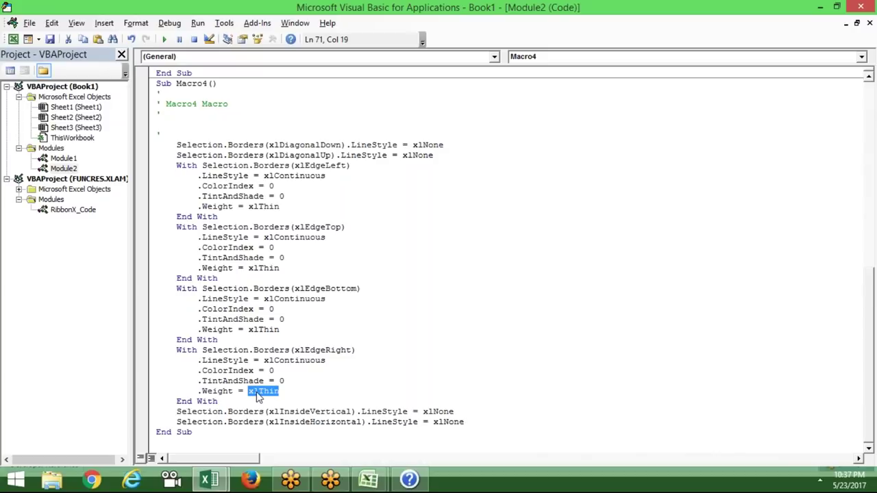
drag(288, 391, 192, 371)
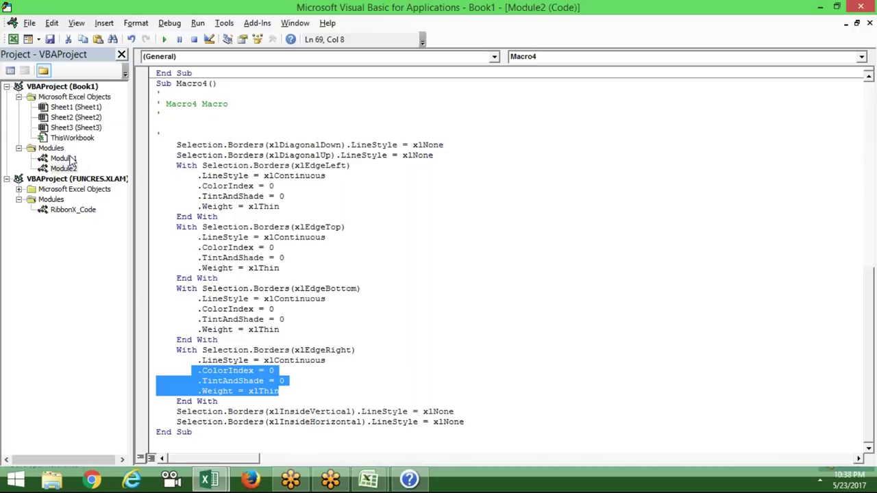
double_click(72, 159)
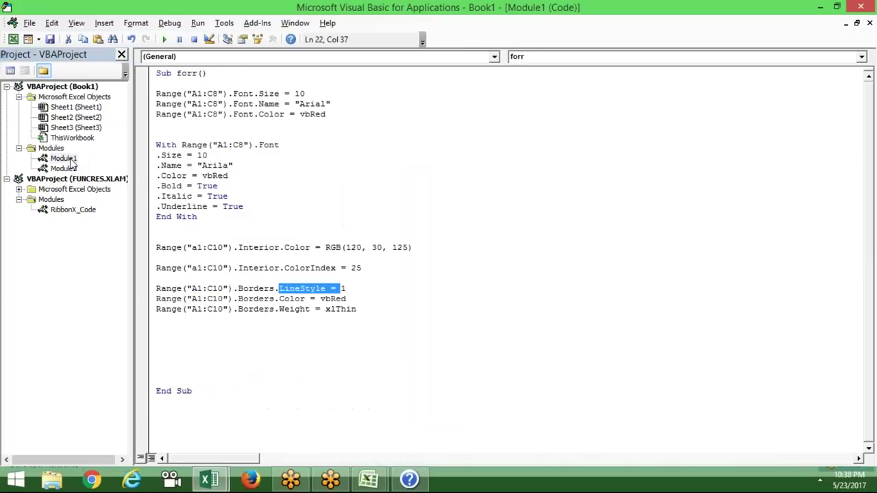
Highlight Interior, Color and Borders in forr, then go to the blank line below Borders.
double_click(258, 248)
click(258, 248)
double_click(258, 249)
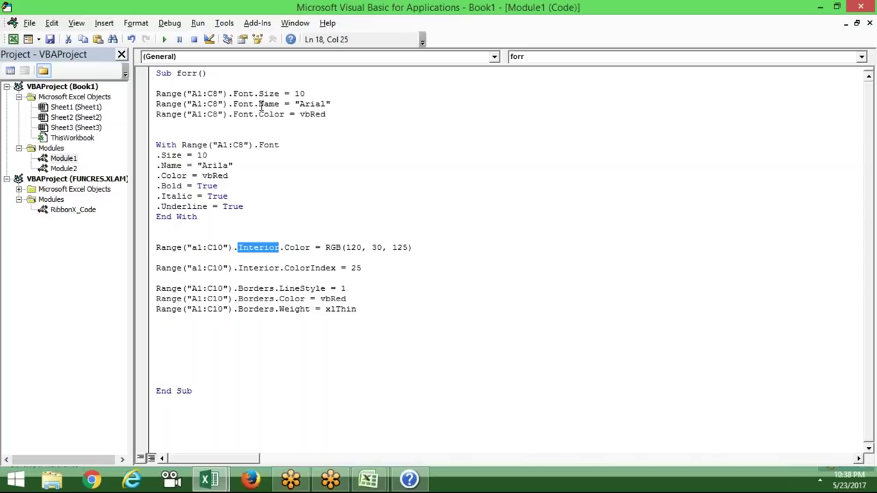
double_click(261, 115)
key(Left)
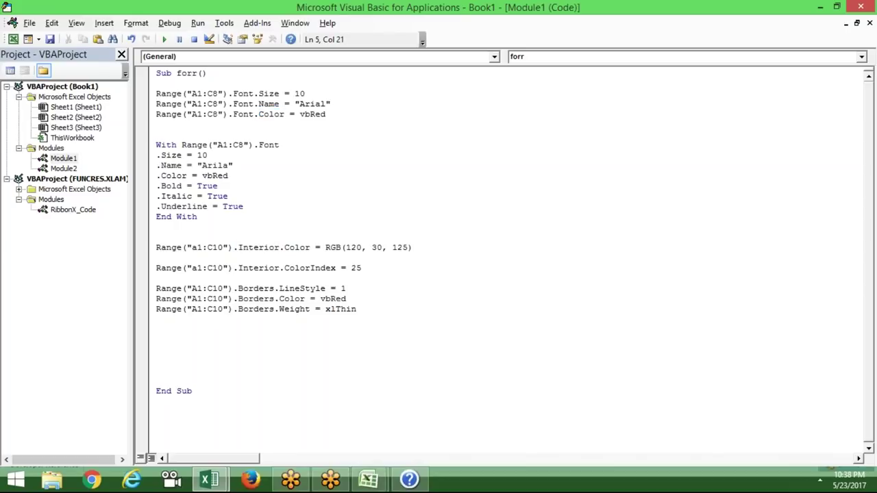
double_click(261, 116)
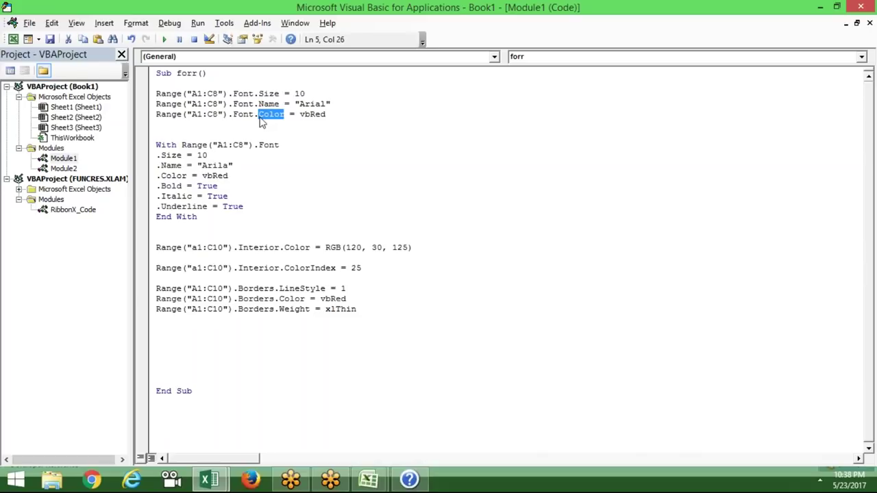
click(251, 248)
double_click(251, 250)
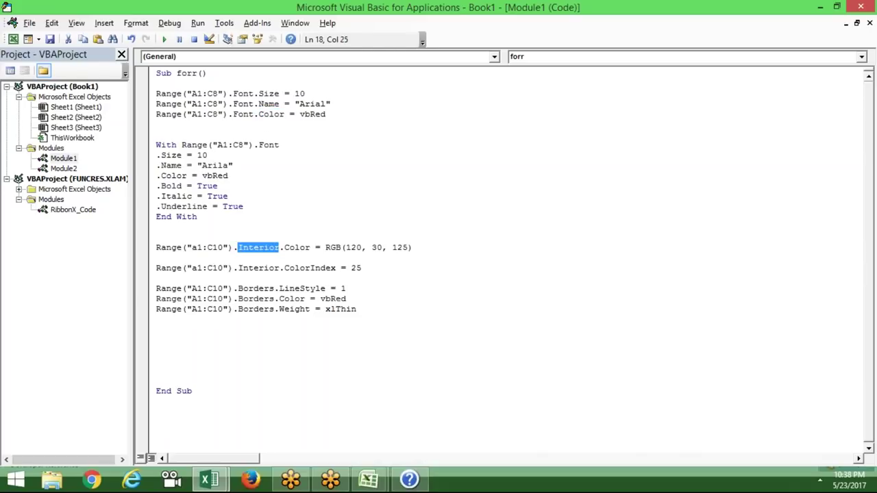
double_click(257, 302)
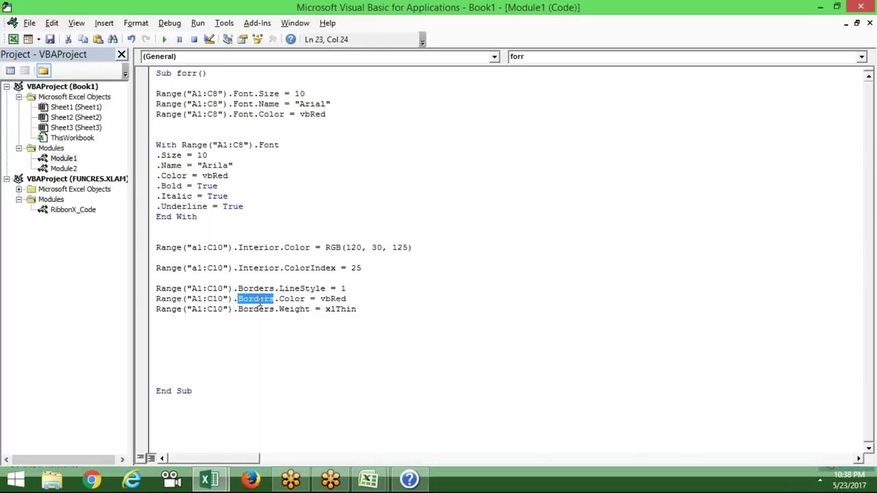
click(240, 340)
Type the new line range("A1").NumberFormat=" using IntelliSense completion, then switch to Excel.
text(range("A1:)
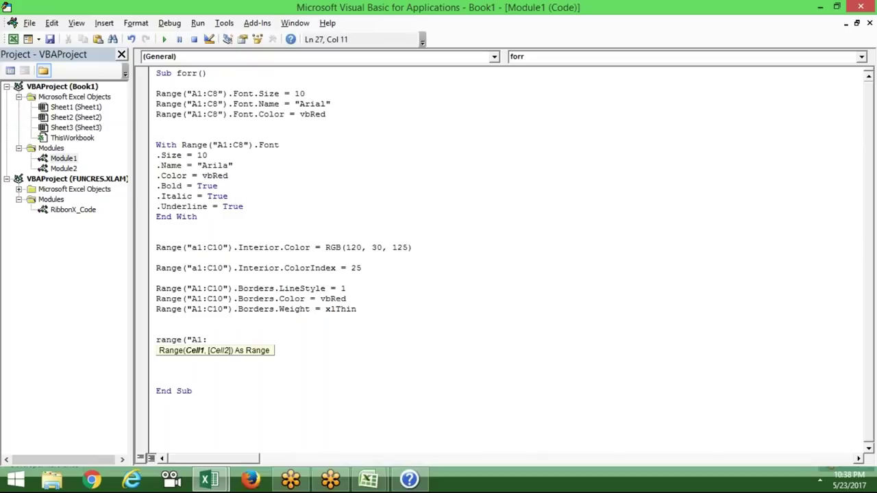
key(BackSpace)
text(").nu)
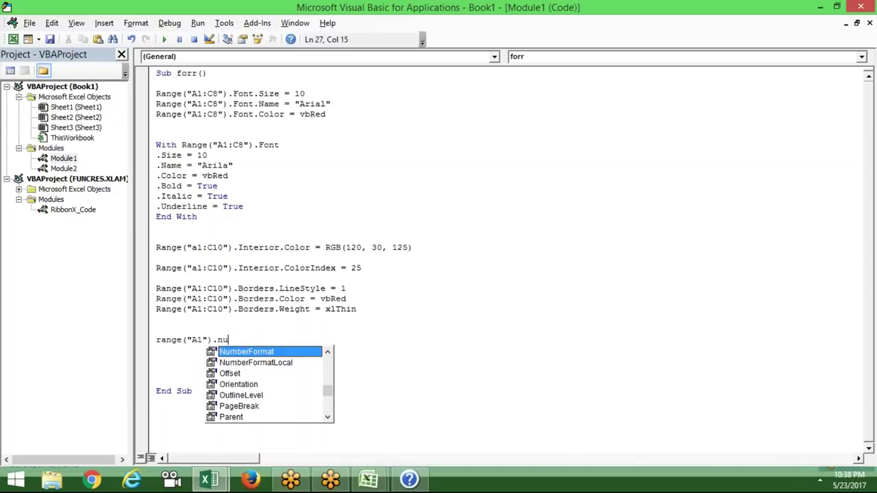
key(Tab)
text(=")
key(alt+F11)
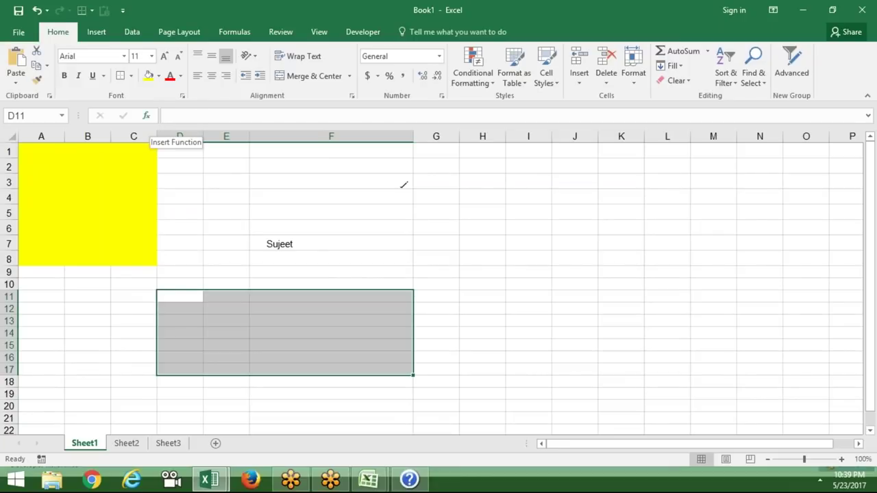
Browse the Custom number format codes in Format Cells, looking at the 0.00 code.
click(441, 96)
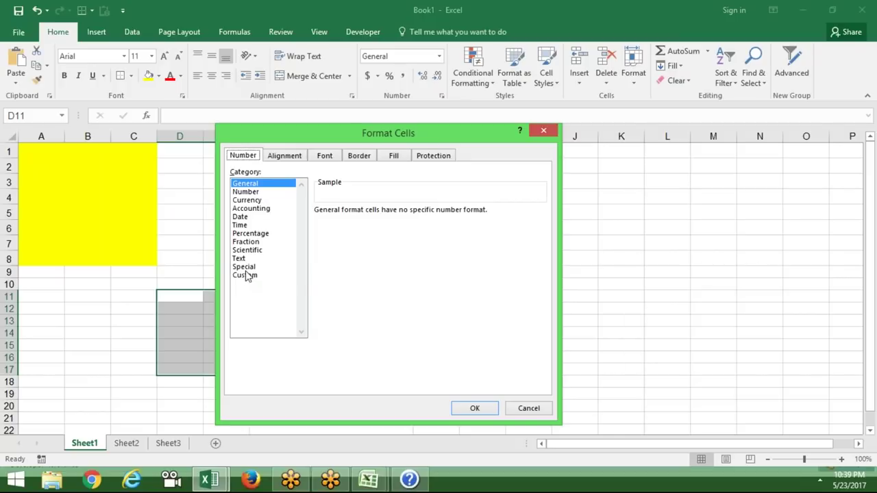
click(247, 275)
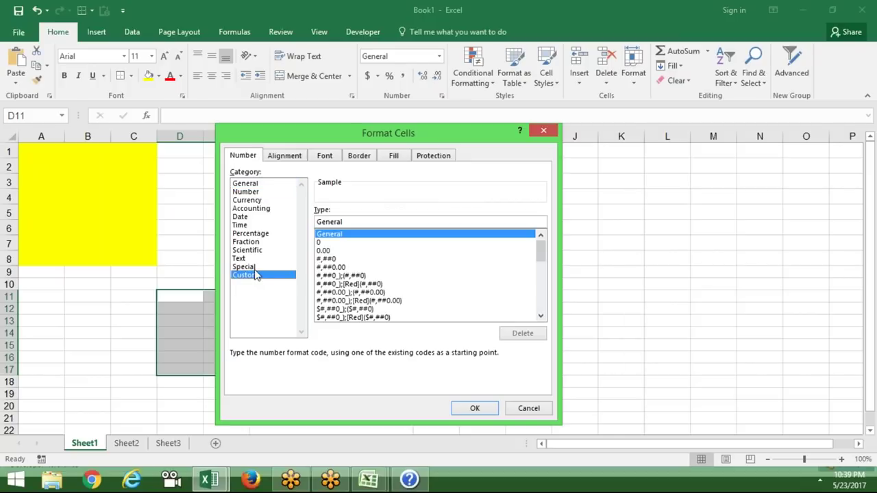
click(329, 251)
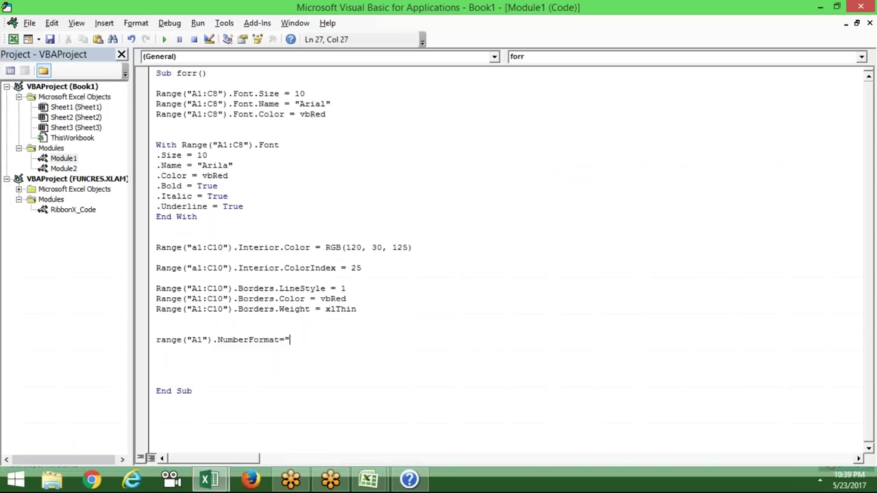
Complete the first line as range("A1").NumberFormat="DD-MMM-YYYY".
text(DD-)
text(MM)
key(BackSpace)
key(BackSpace)
text(MMM-)
text(YYY)
text(Y")
key(Return)
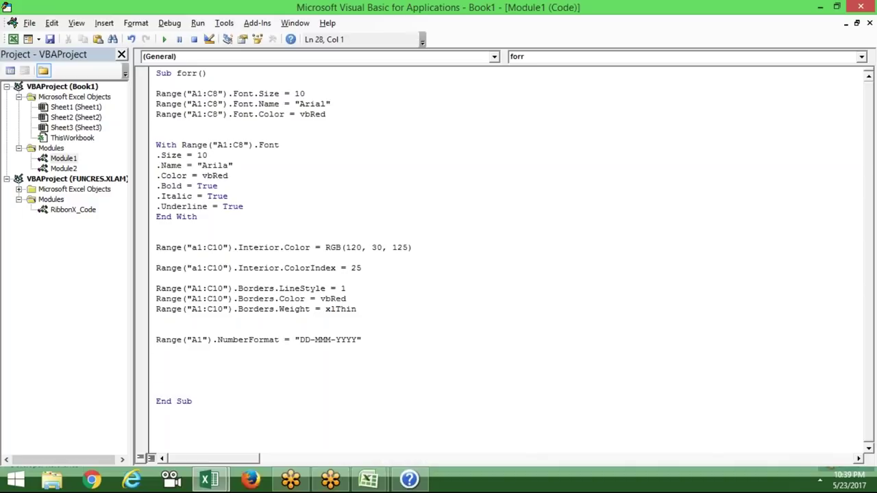
Copy the date line and change the duplicate's code to HH:MM:SS.
click(156, 340)
key(shift+Down)
key(ctrl+c)
key(ctrl+v)
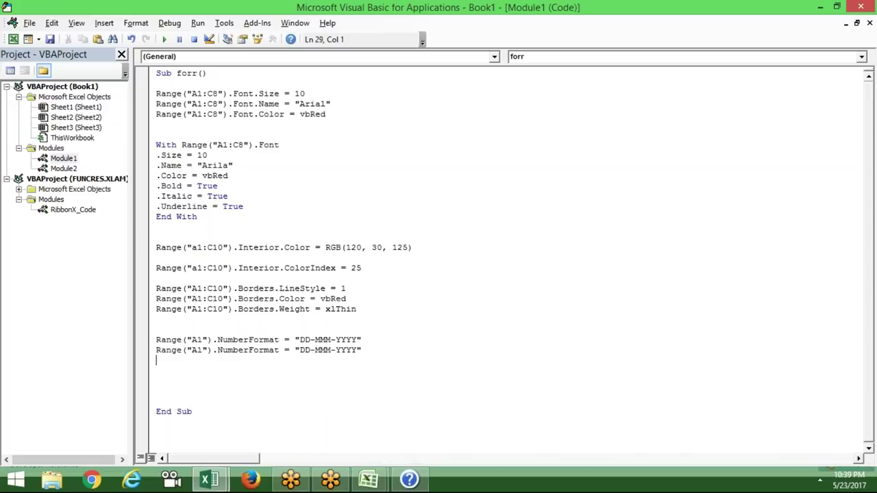
drag(357, 351, 300, 351)
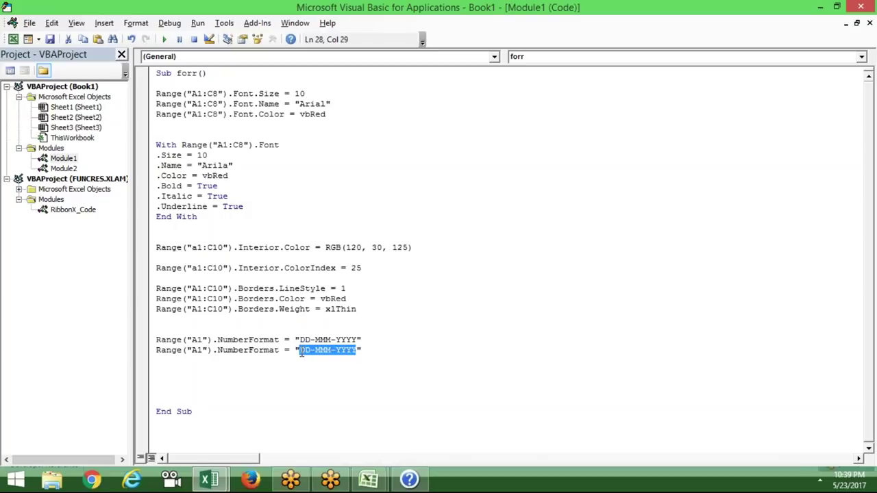
text(HH:MM)
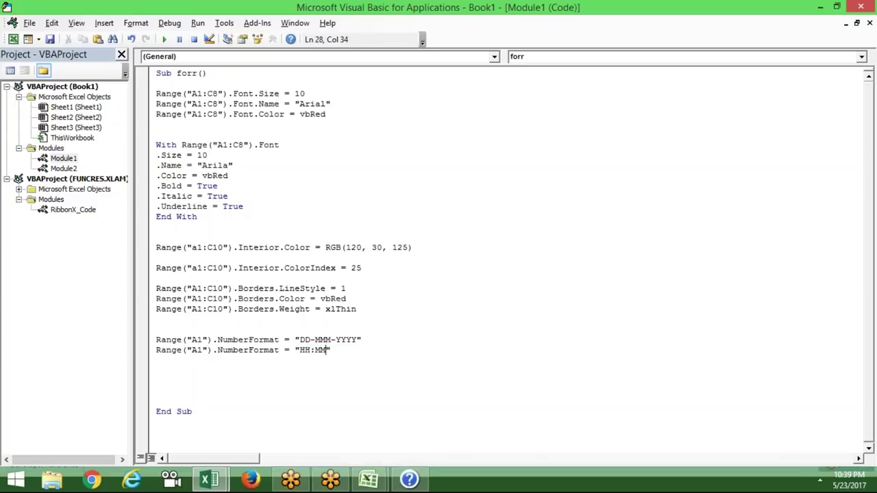
text(:SS)
Paste two more copies, changing their codes to 0.0% and 0.0.
click(156, 360)
key(ctrl+v)
click(359, 360)
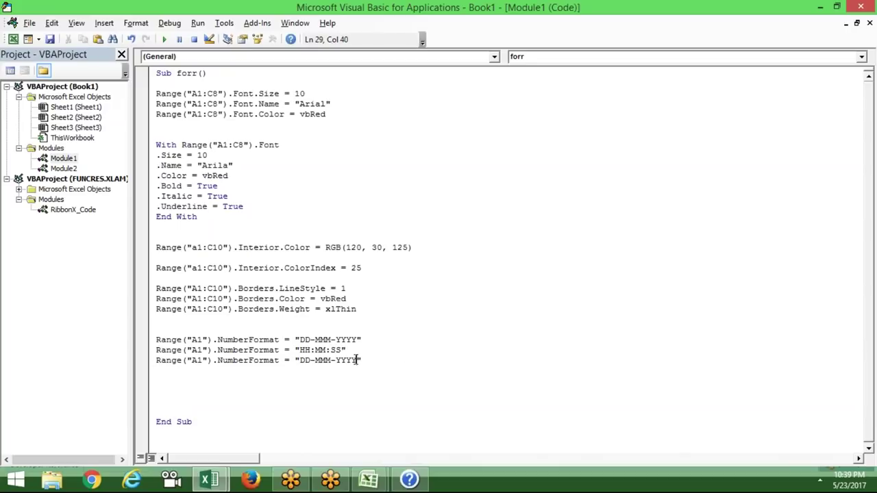
drag(357, 361, 300, 361)
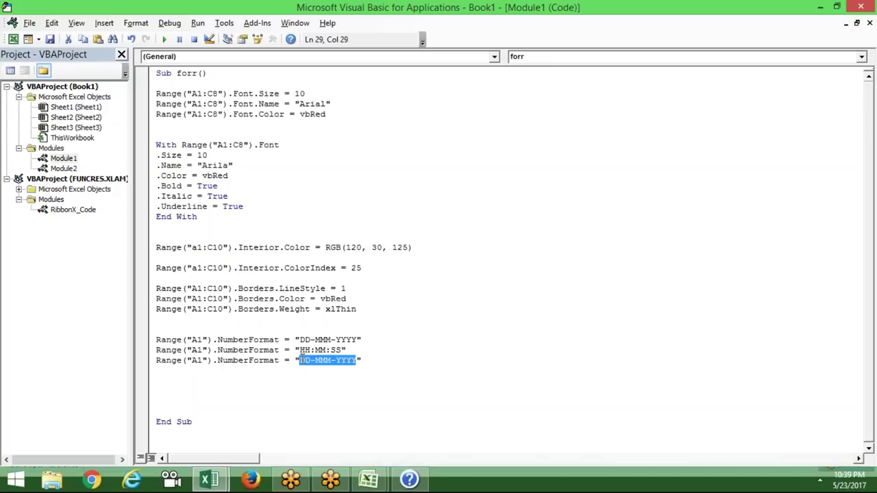
text(0.0%)
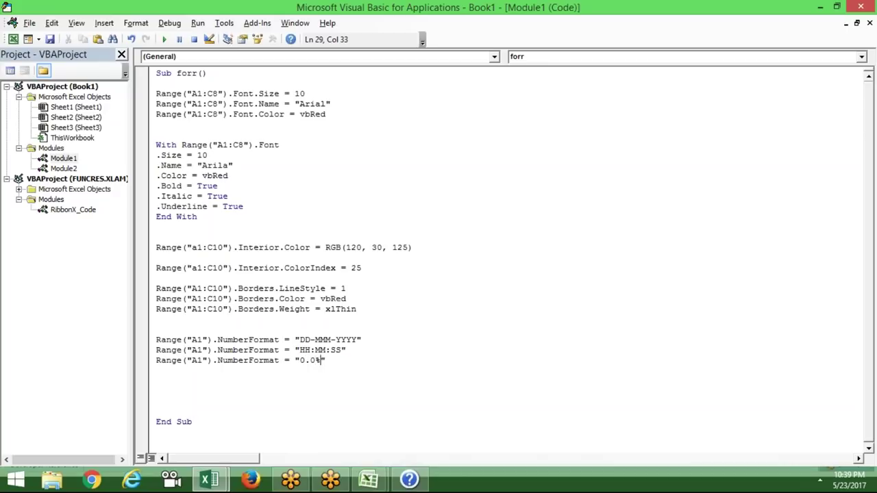
click(296, 368)
key(ctrl+v)
drag(299, 370, 356, 370)
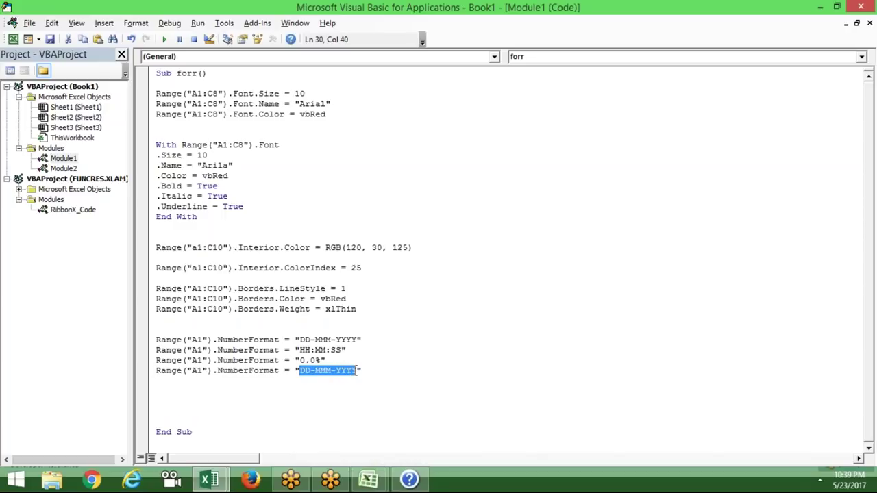
key(BackSpace)
text(0.0)
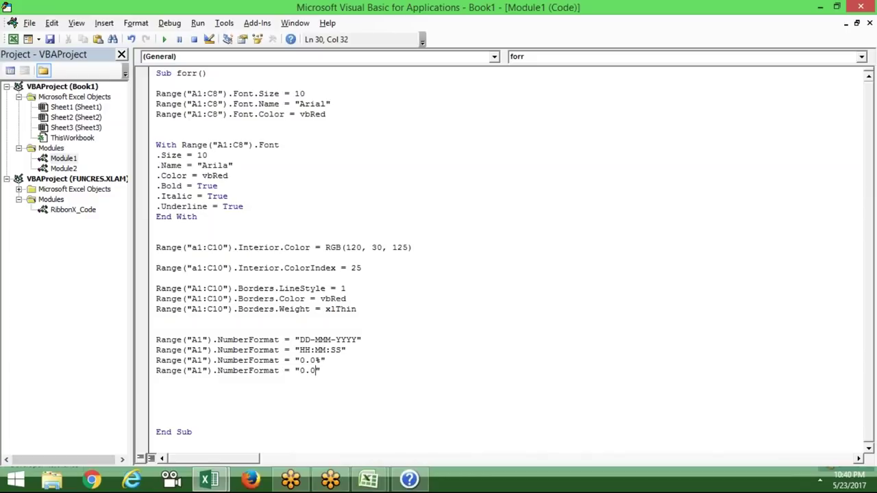
key(alt+Tab)
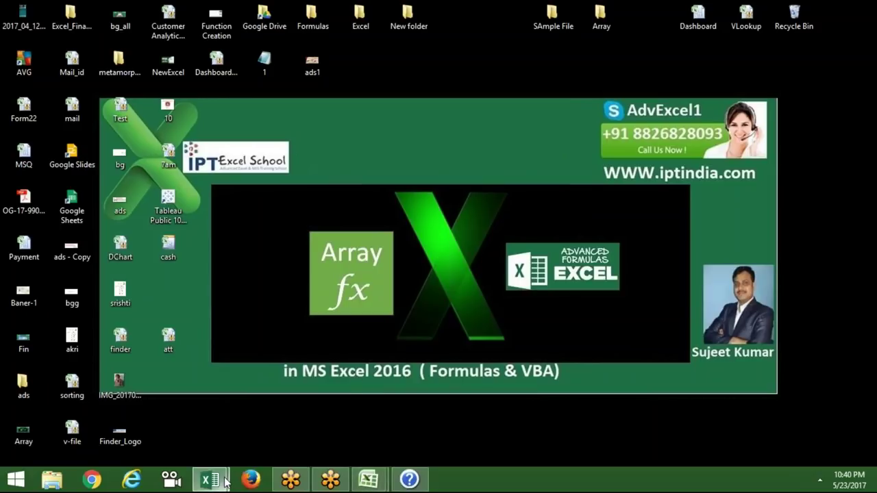
Select and copy the entire forr macro code in the VBA editor.
mouse_move(229, 481)
click(280, 441)
click(296, 410)
key(ctrl+a)
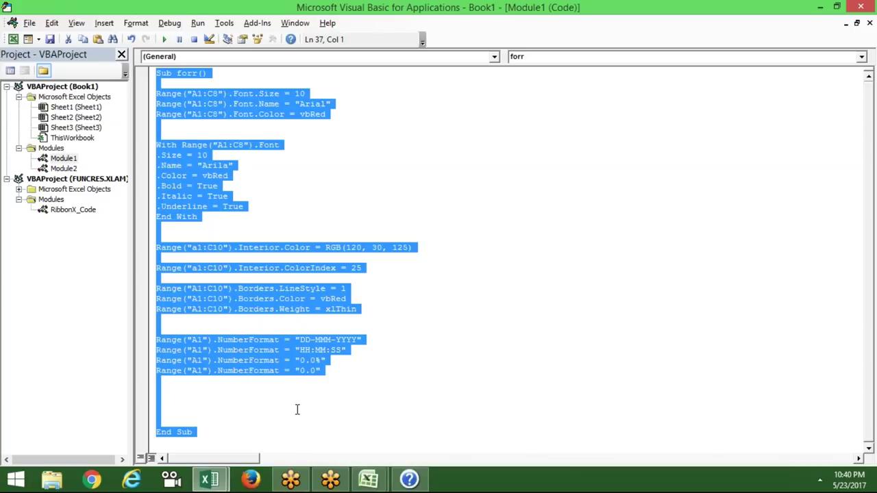
key(alt+F11)
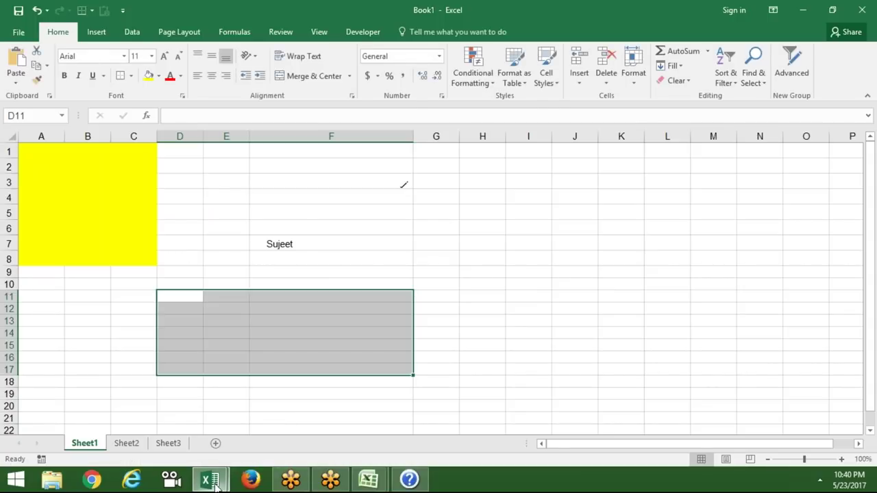
In Book1, open the IPT-Jan workbook from the Recent list on File > Open.
mouse_move(215, 484)
mouse_move(251, 448)
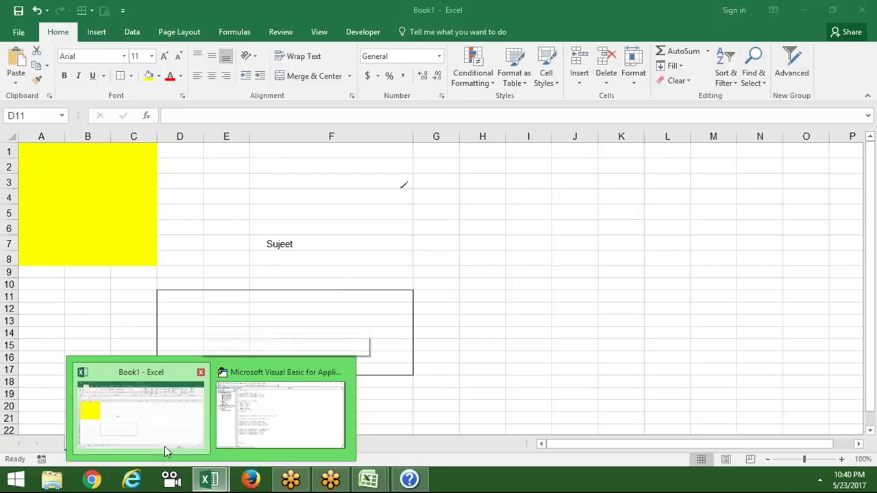
click(164, 447)
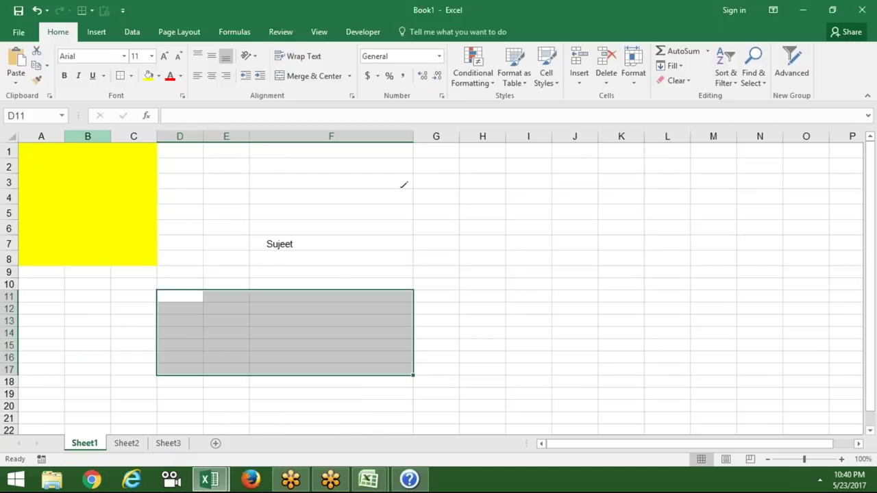
click(20, 33)
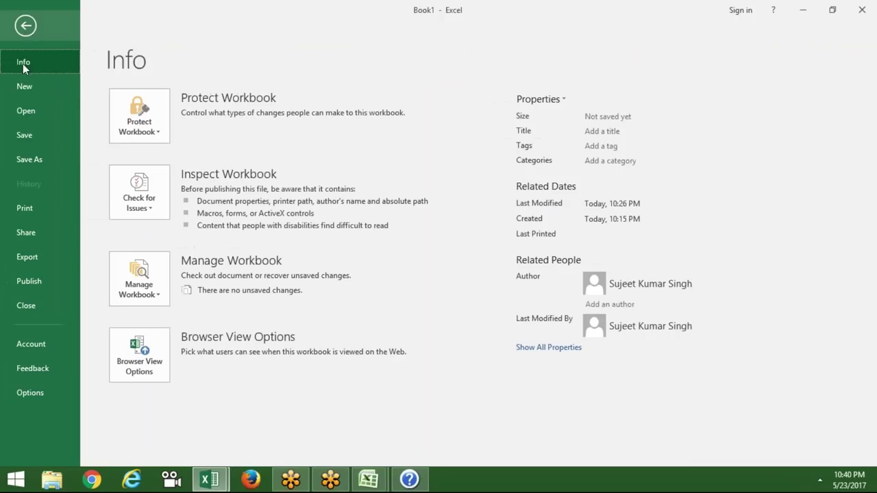
click(29, 109)
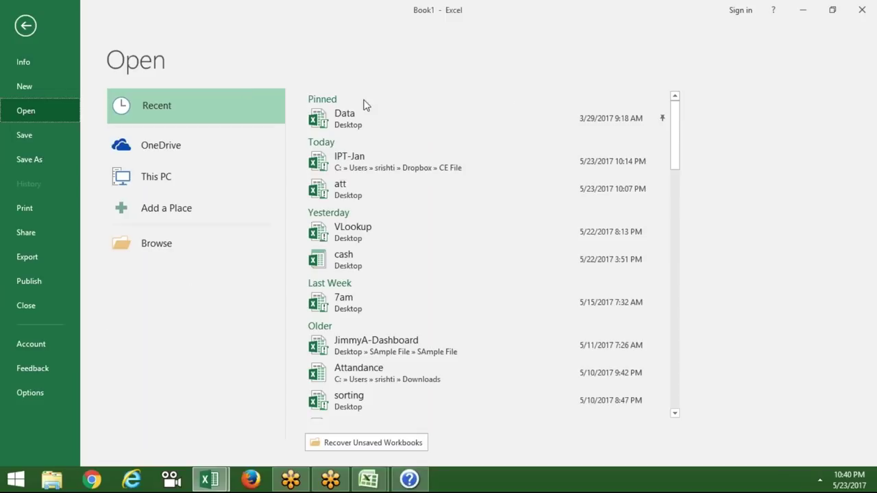
click(371, 162)
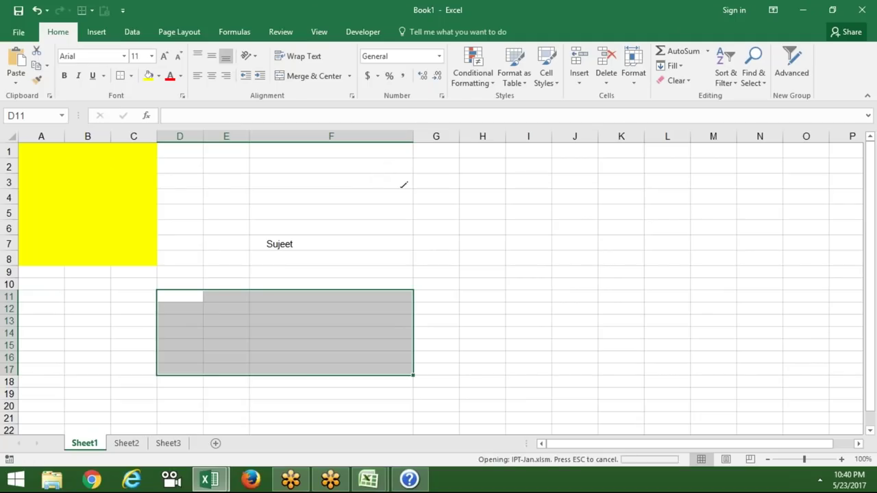
Paste the copied forr macro into cell F84 and show it on a single line.
key(Right)
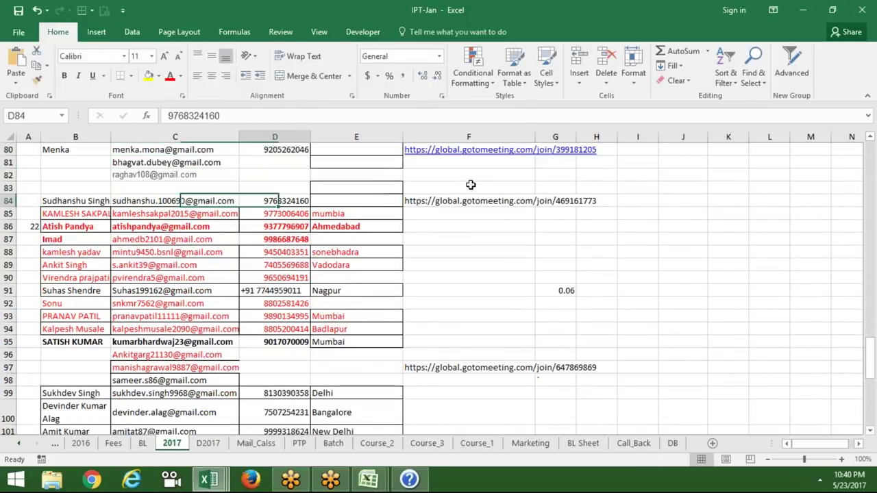
key(Right)
key(Right)
key(Delete)
key(BackSpace)
key(ctrl+v)
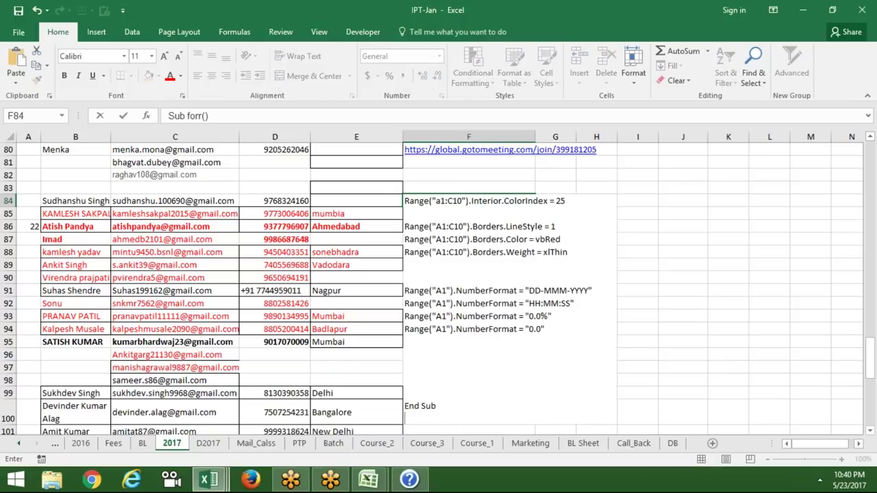
key(Return)
key(Up)
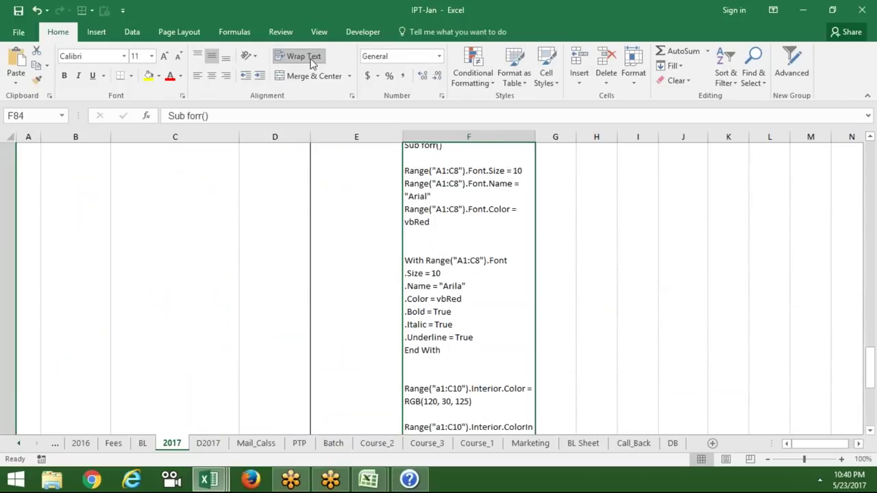
click(301, 56)
Select C84 down through C103 and minimise the Excel window.
key(Up)
key(Down)
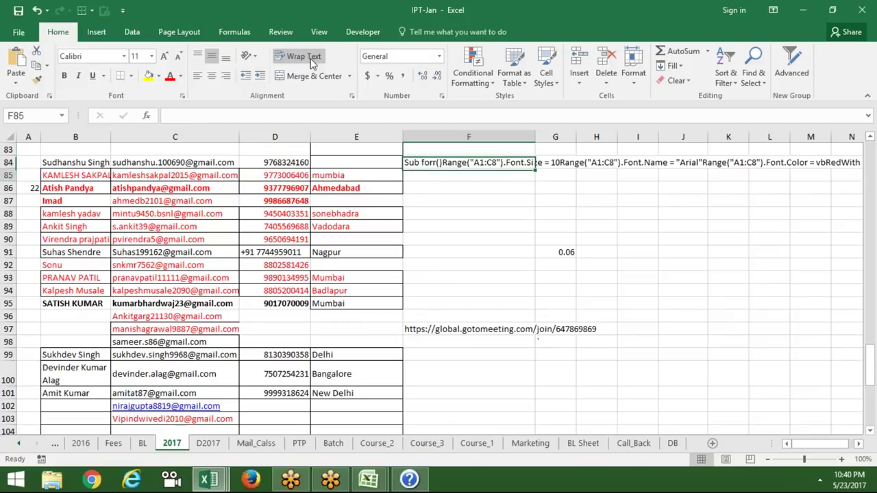
key(Left)
key(Left)
key(Left)
key(shift+Down)
key(shift+Down)
key(shift+Down)
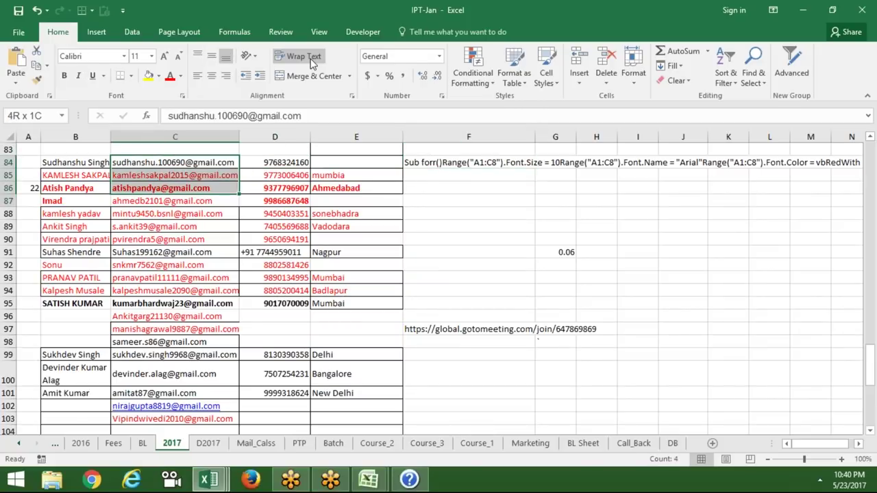
key(shift+Down)
key(shift+Down)
key(shift+Down)
key(shift+Down)
key(shift+Down)
key(shift+Down)
key(shift+Down)
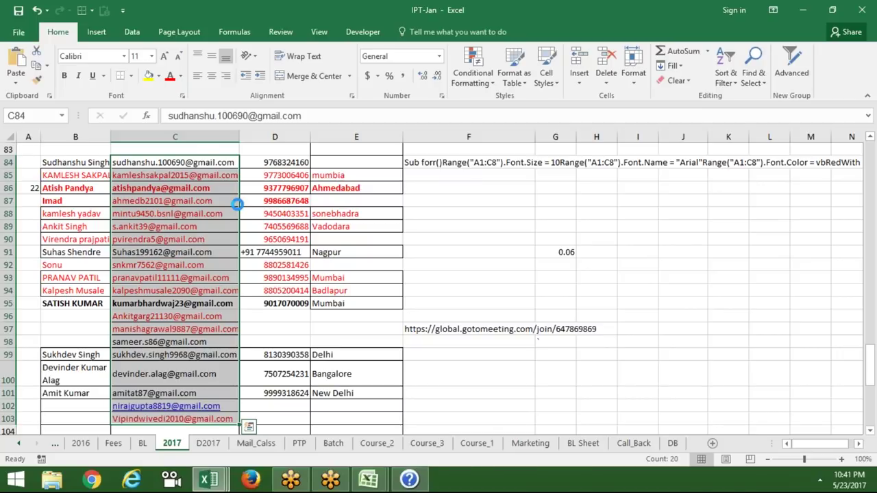
key(super+d)
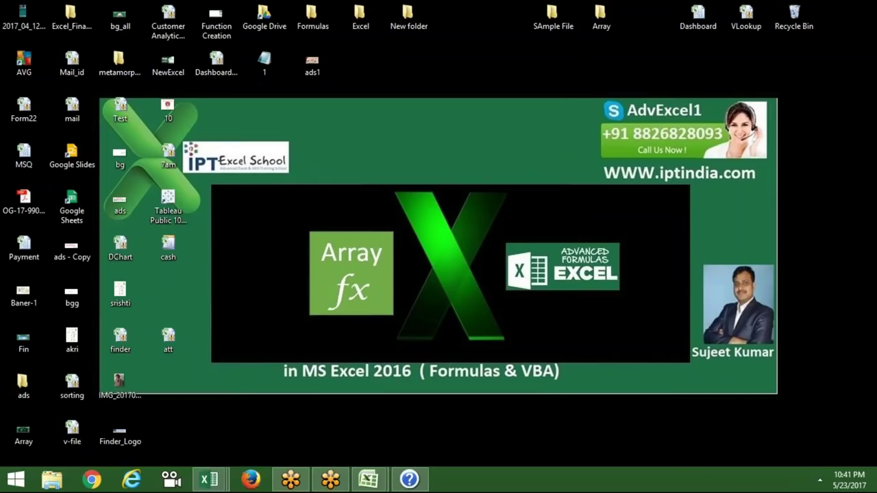